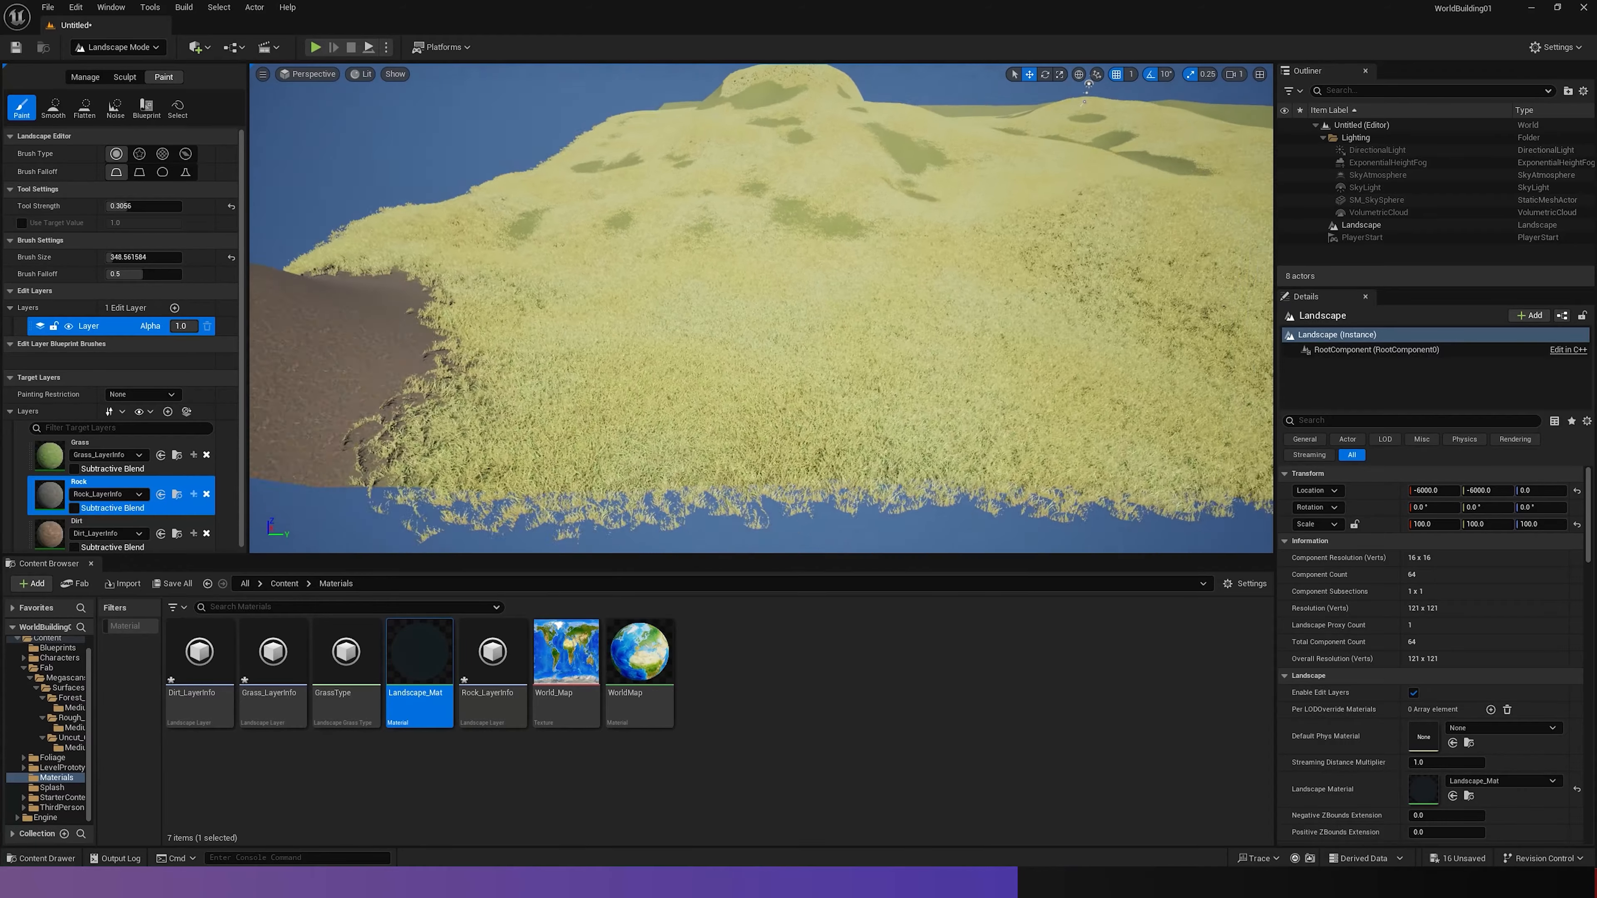
- Open the GrassType asset and lower the Grass Density of its first grass variety
{"action": "key", "text": "w"}
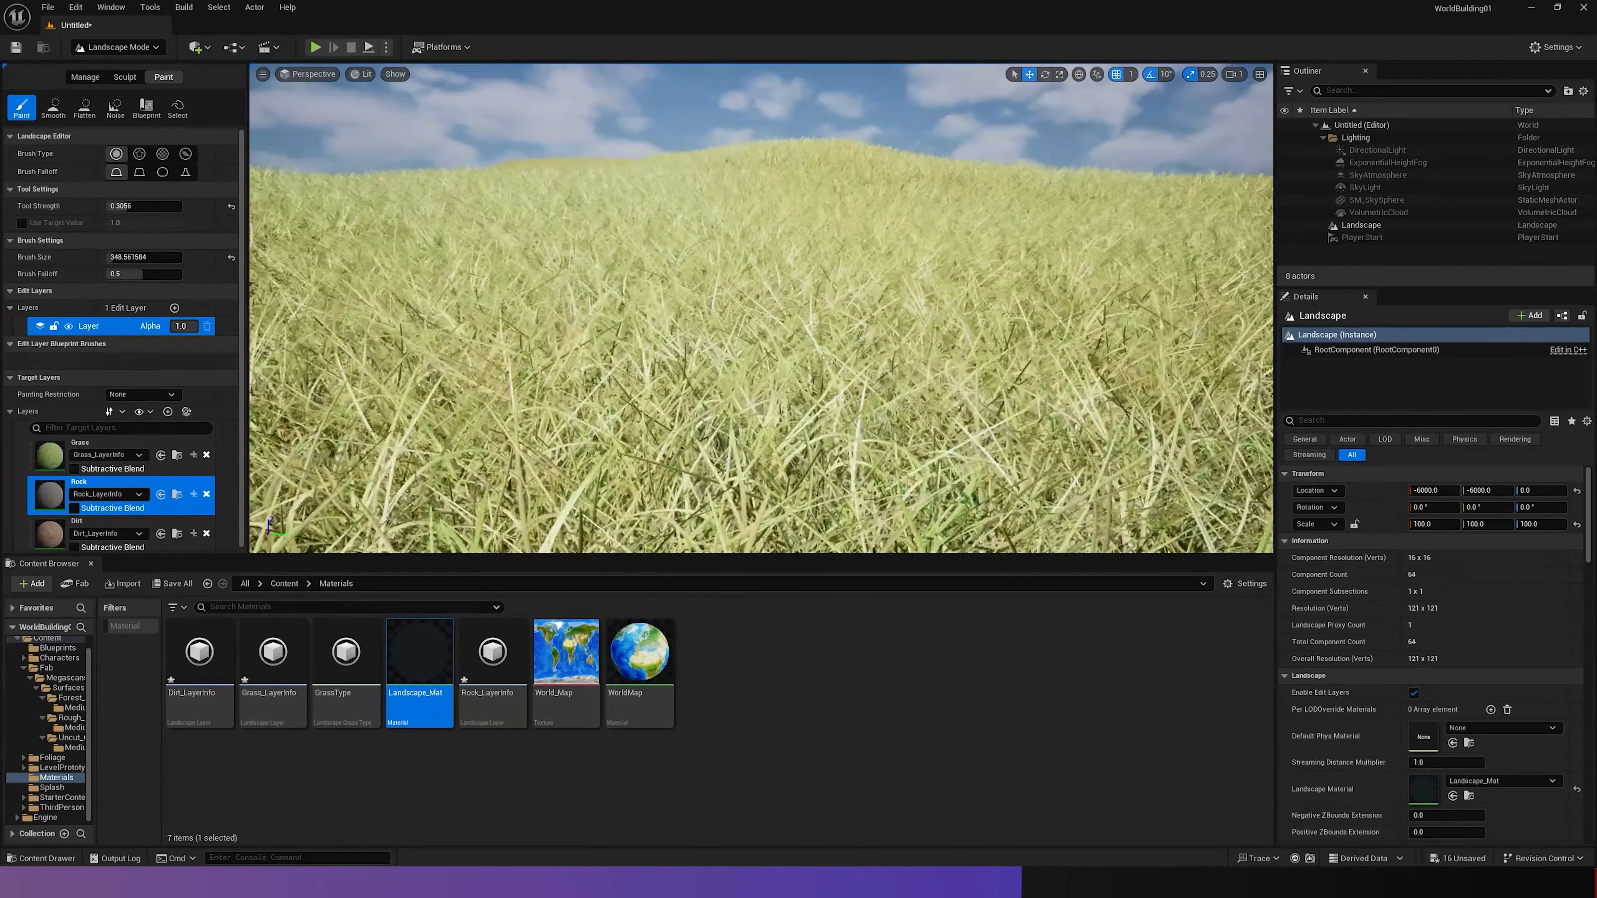
{"action": "key", "text": "w"}
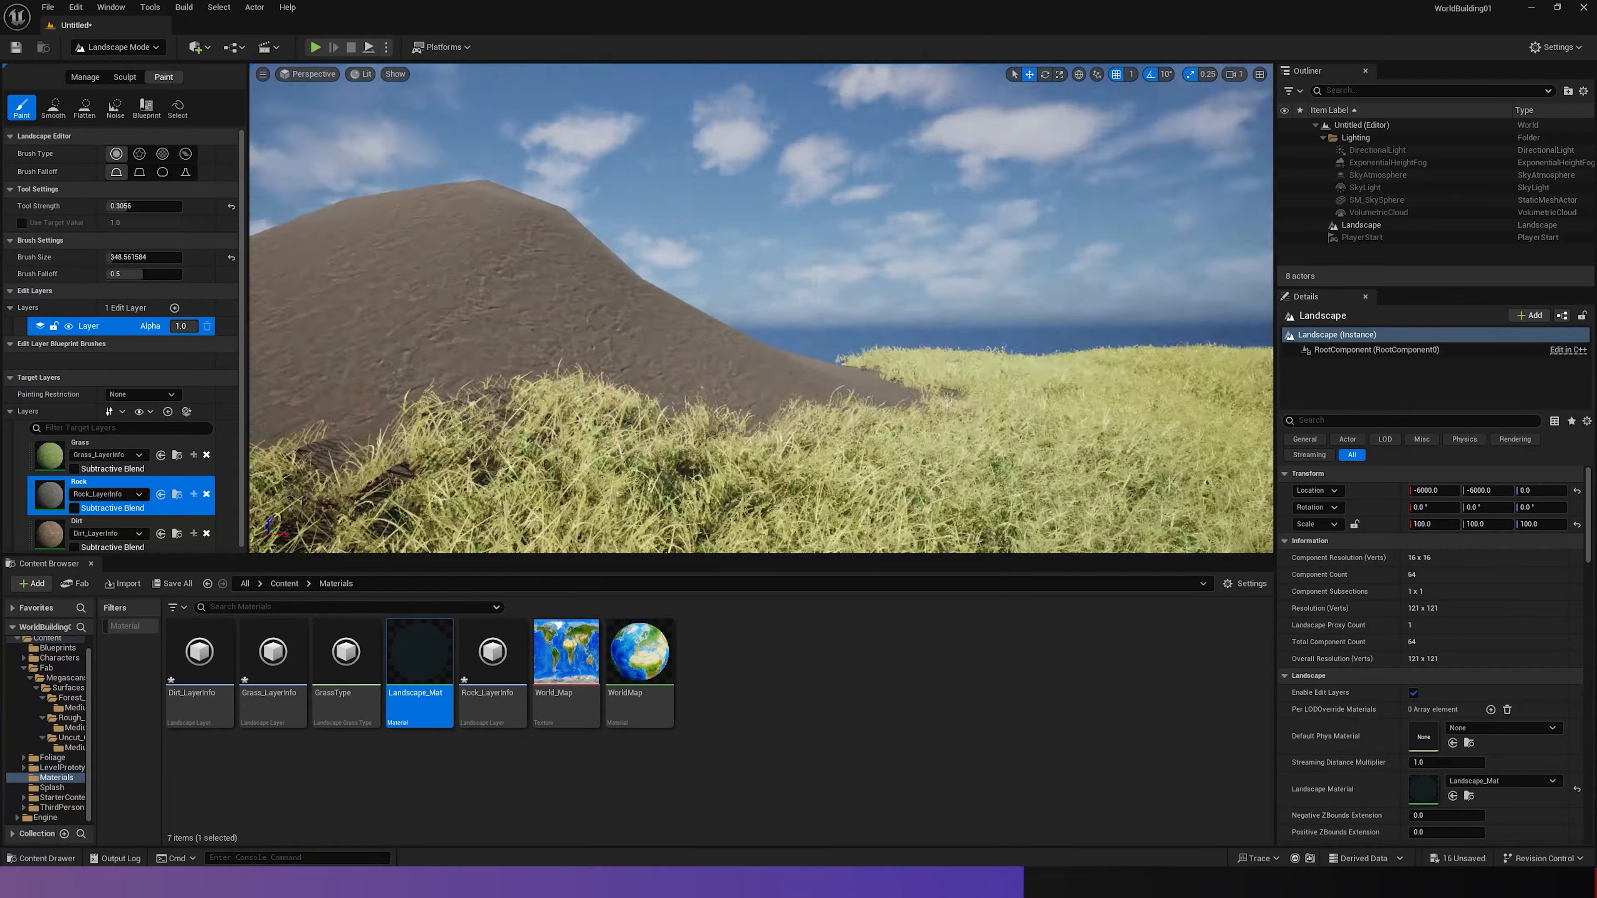
{"action": "key", "text": "w"}
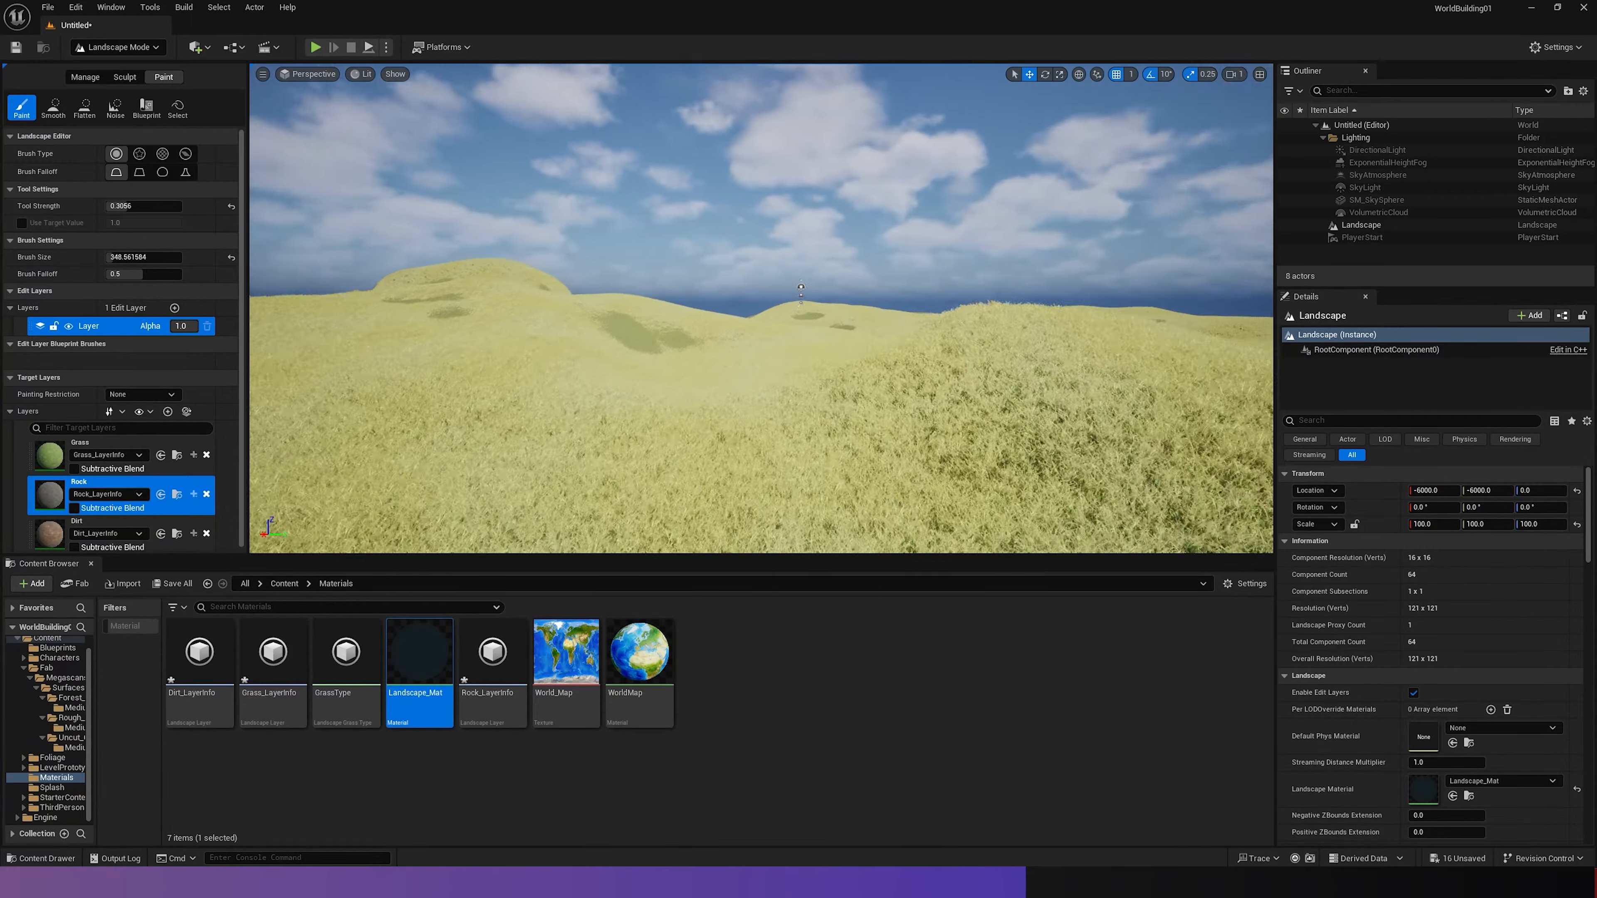
{"action": "key", "text": "w"}
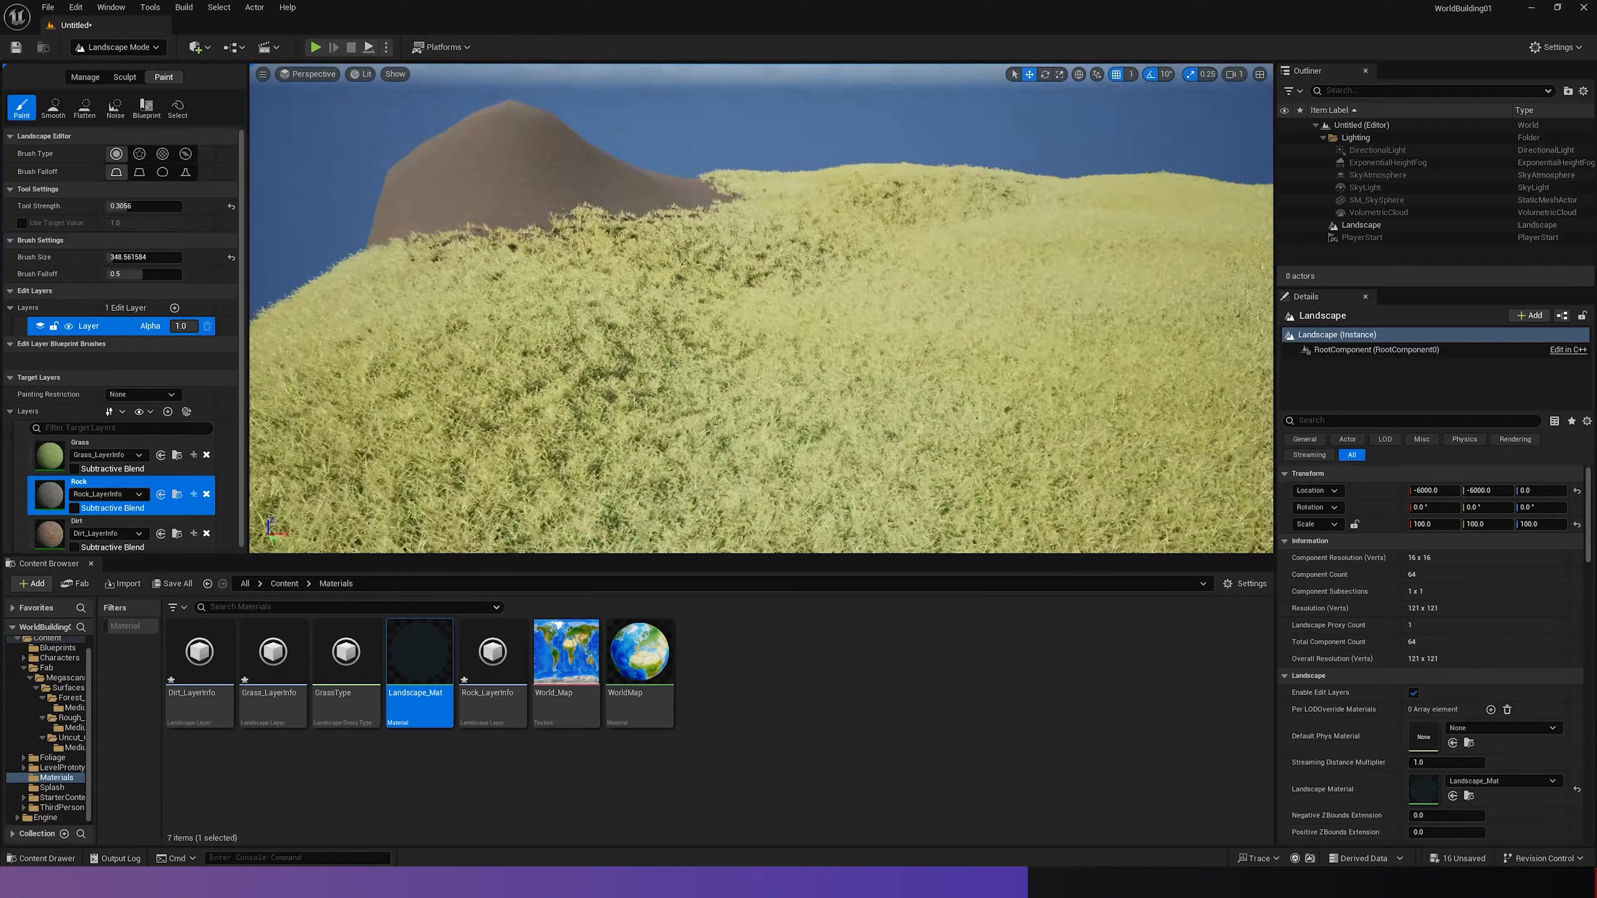
{"action": "double_click", "coordinate": [346, 654]}
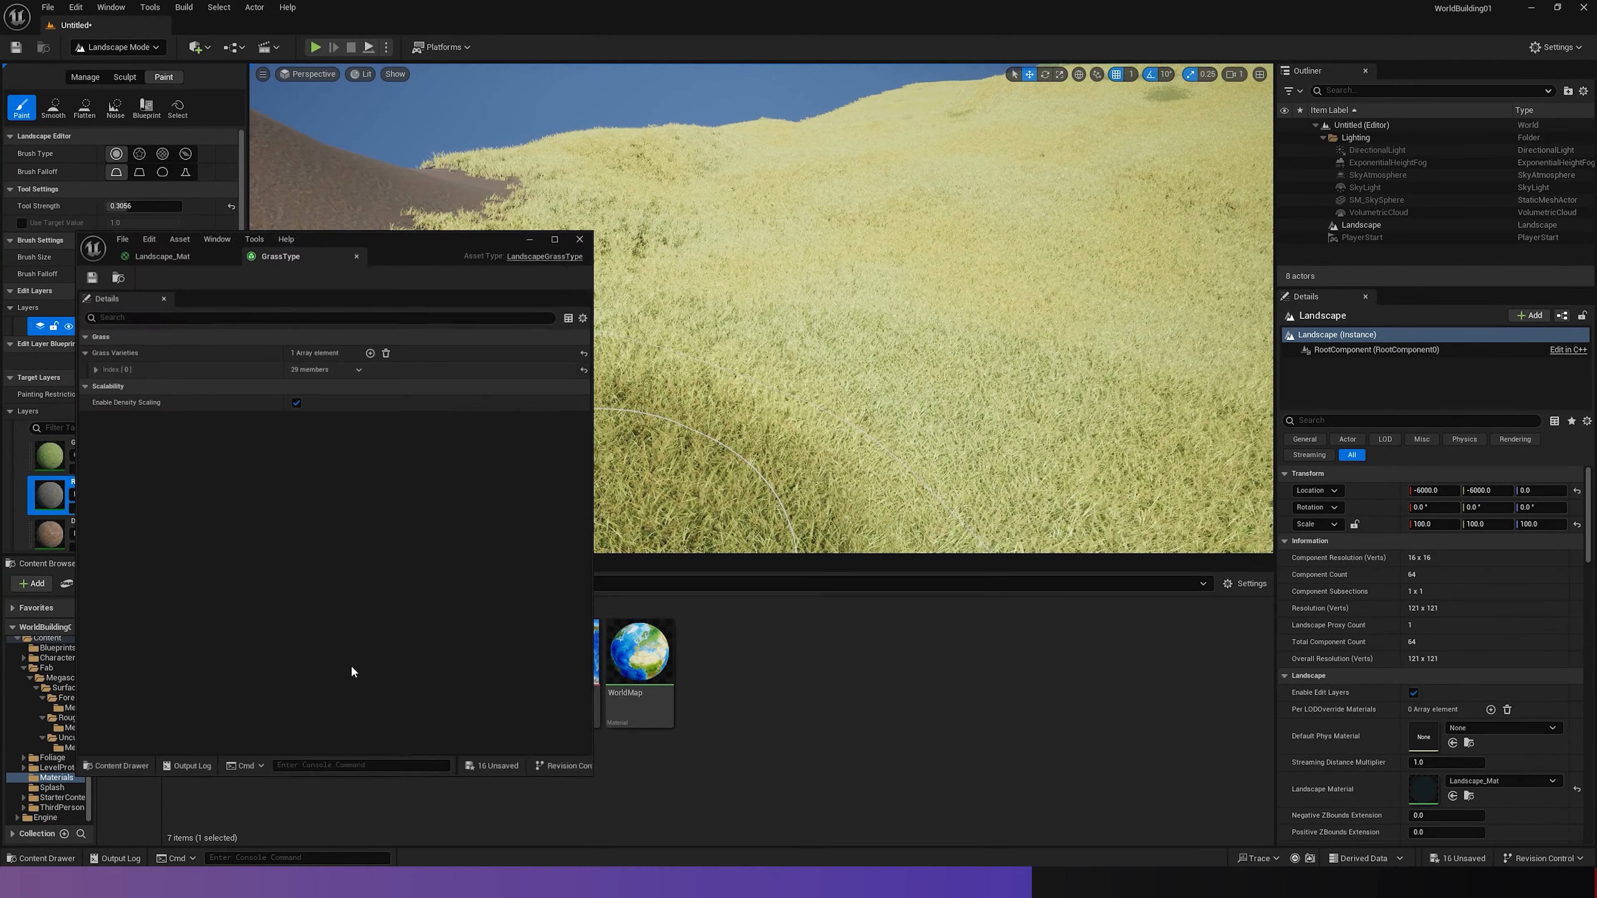
{"action": "left_click", "coordinate": [87, 347]}
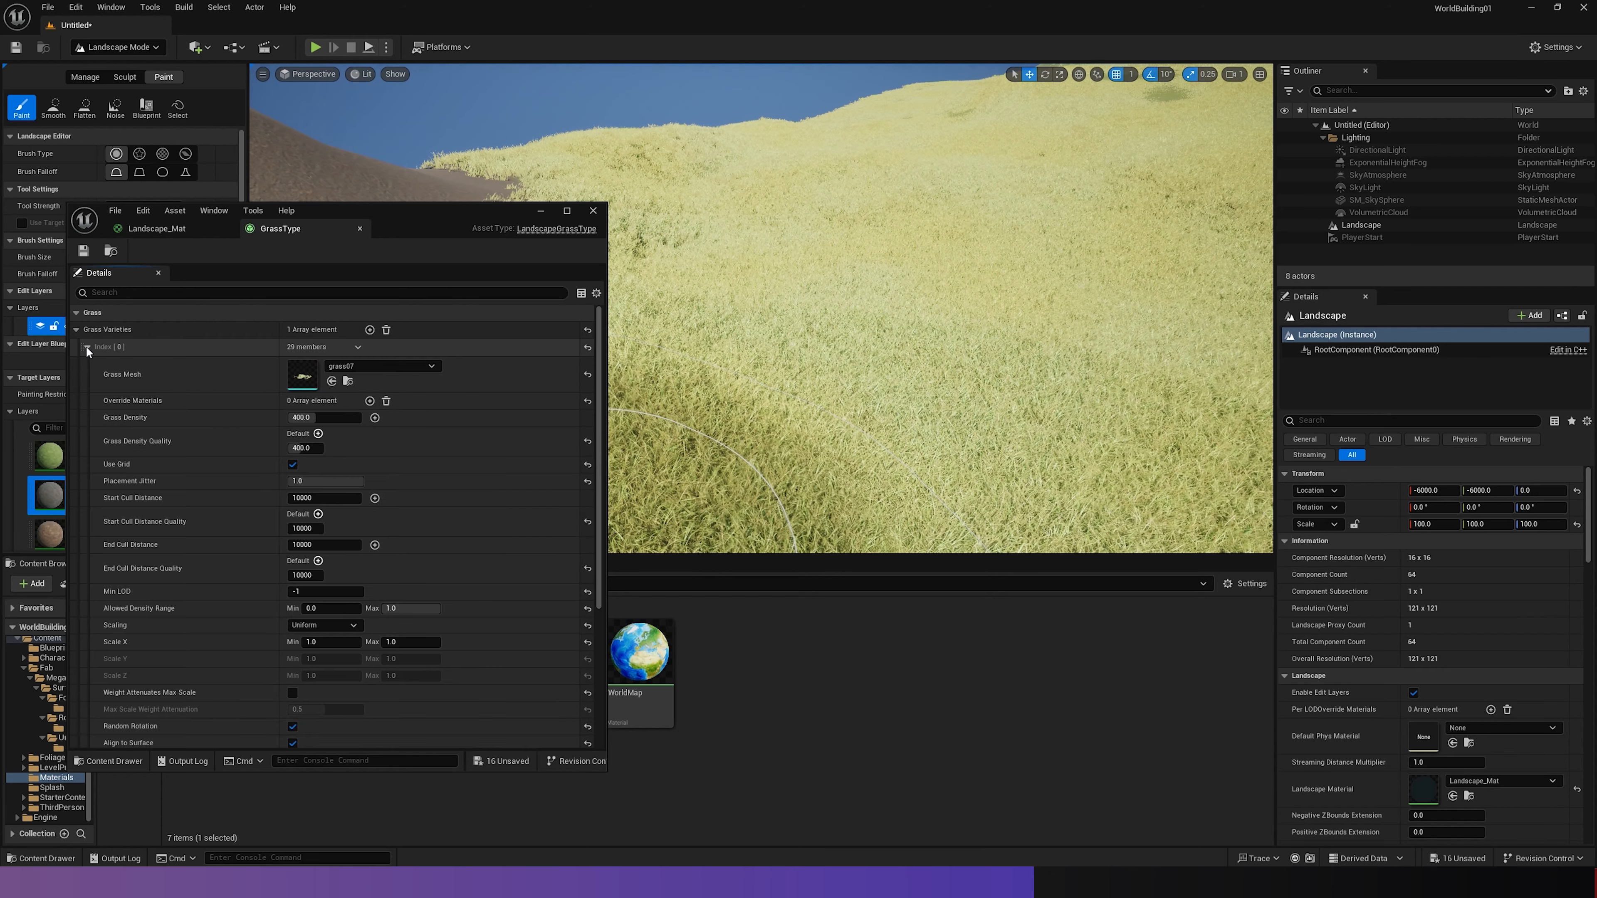
{"action": "left_click_drag", "start_coordinate": [324, 418], "coordinate": [305, 417]}
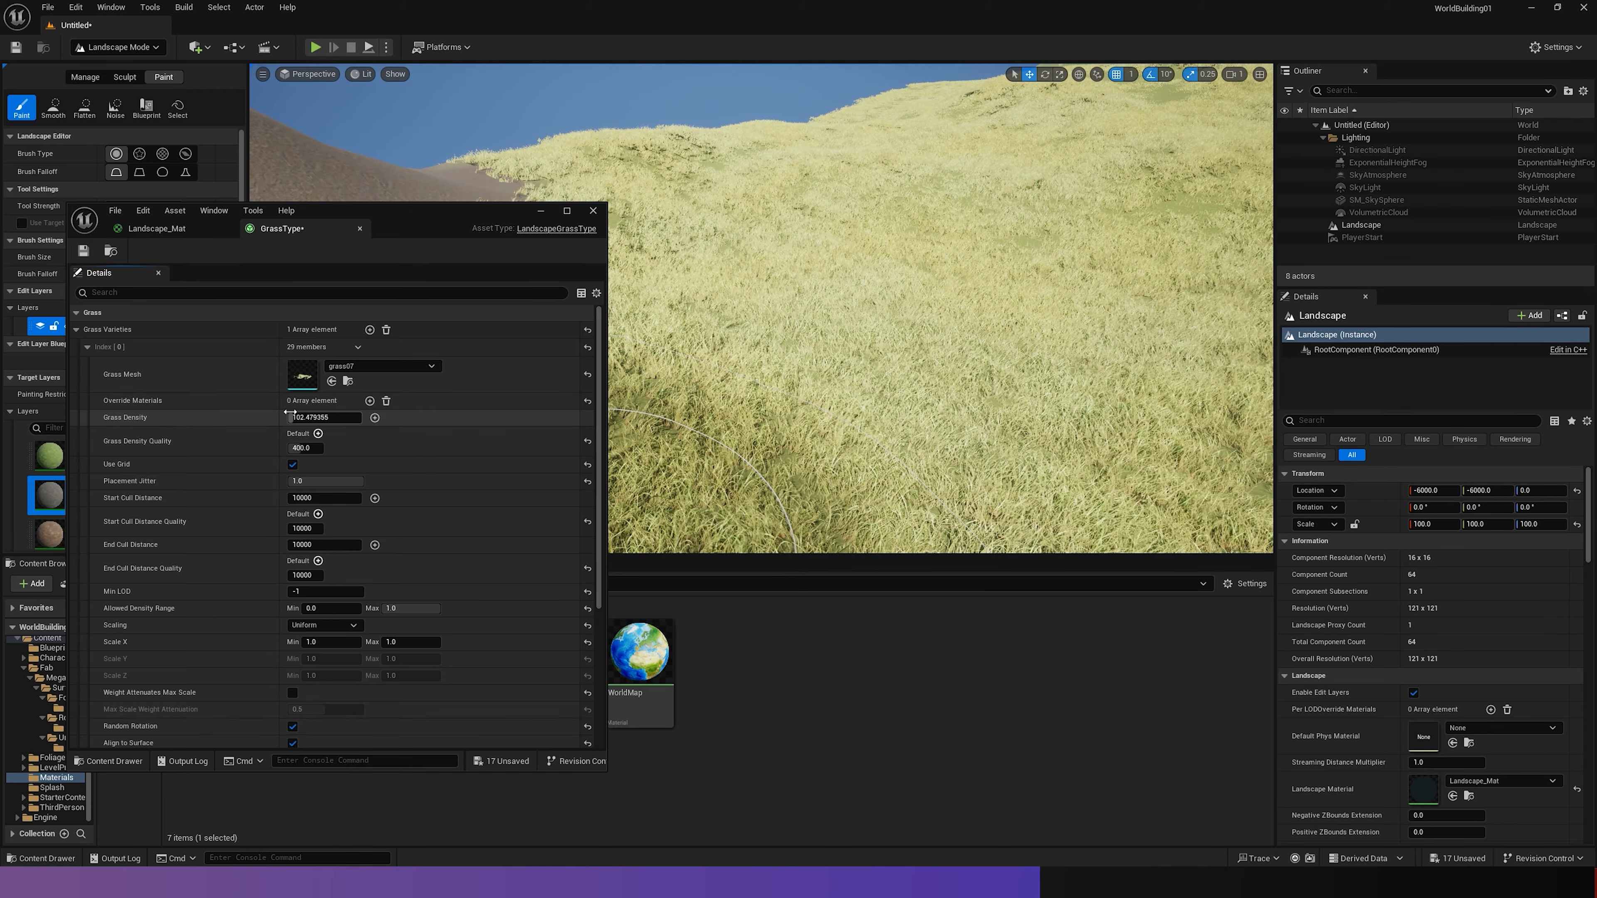
{"action": "left_click_drag", "start_coordinate": [290, 417], "coordinate": [283, 417]}
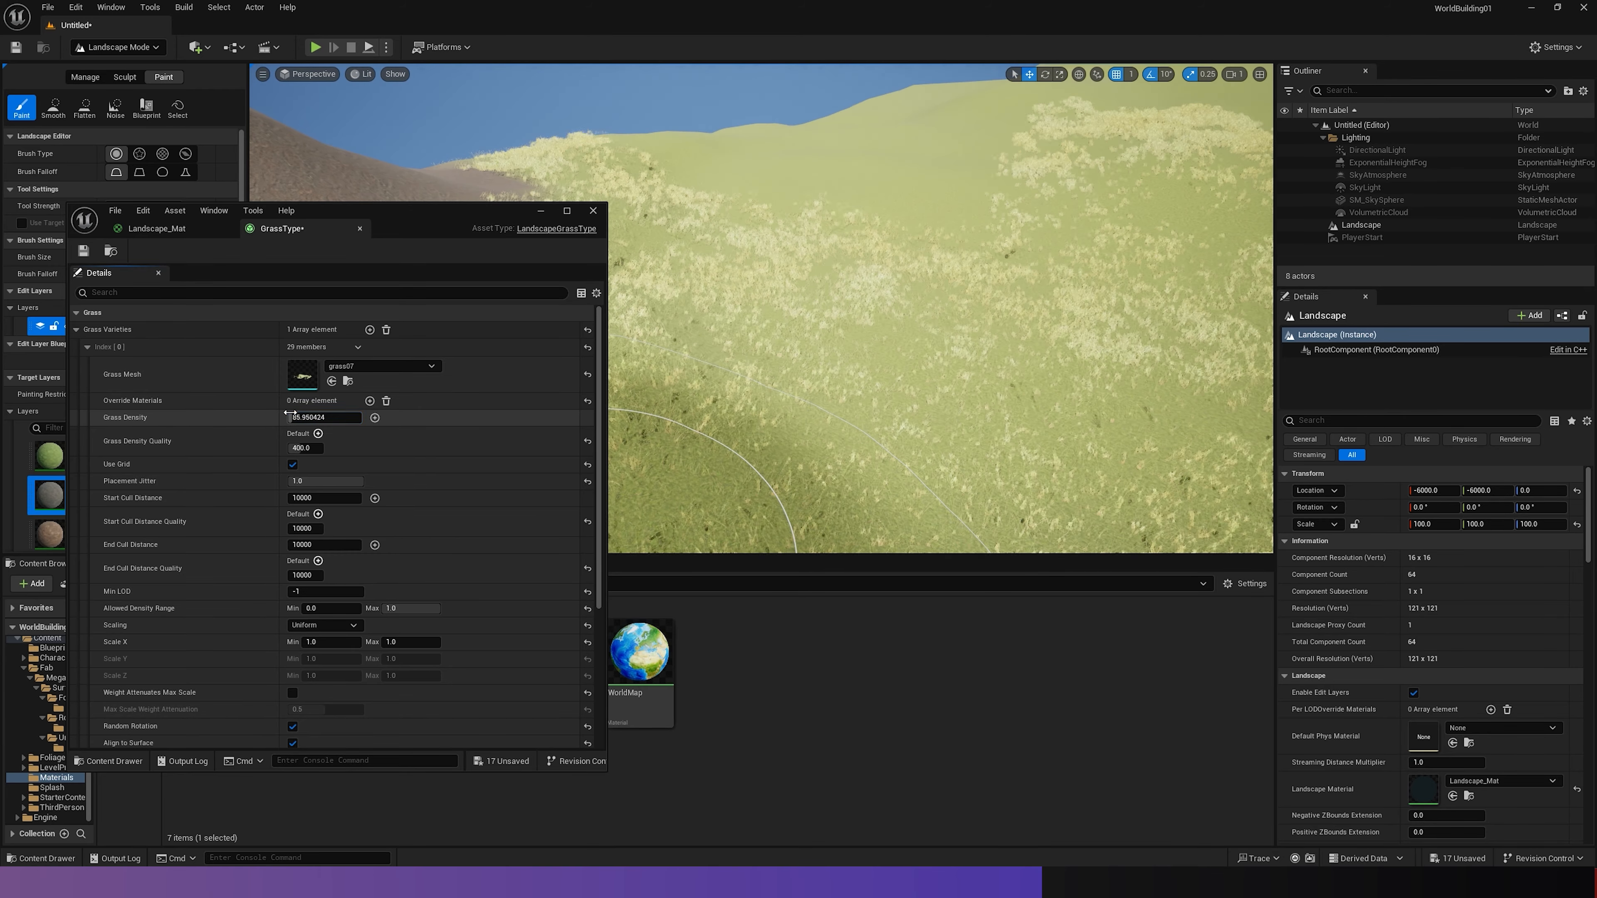
{"action": "right_click_drag", "start_coordinate": [930, 314], "coordinate": [842, 308]}
- Add a second grass variety to GrassType and assign the grass03 static mesh to it
{"action": "left_click", "coordinate": [87, 346]}
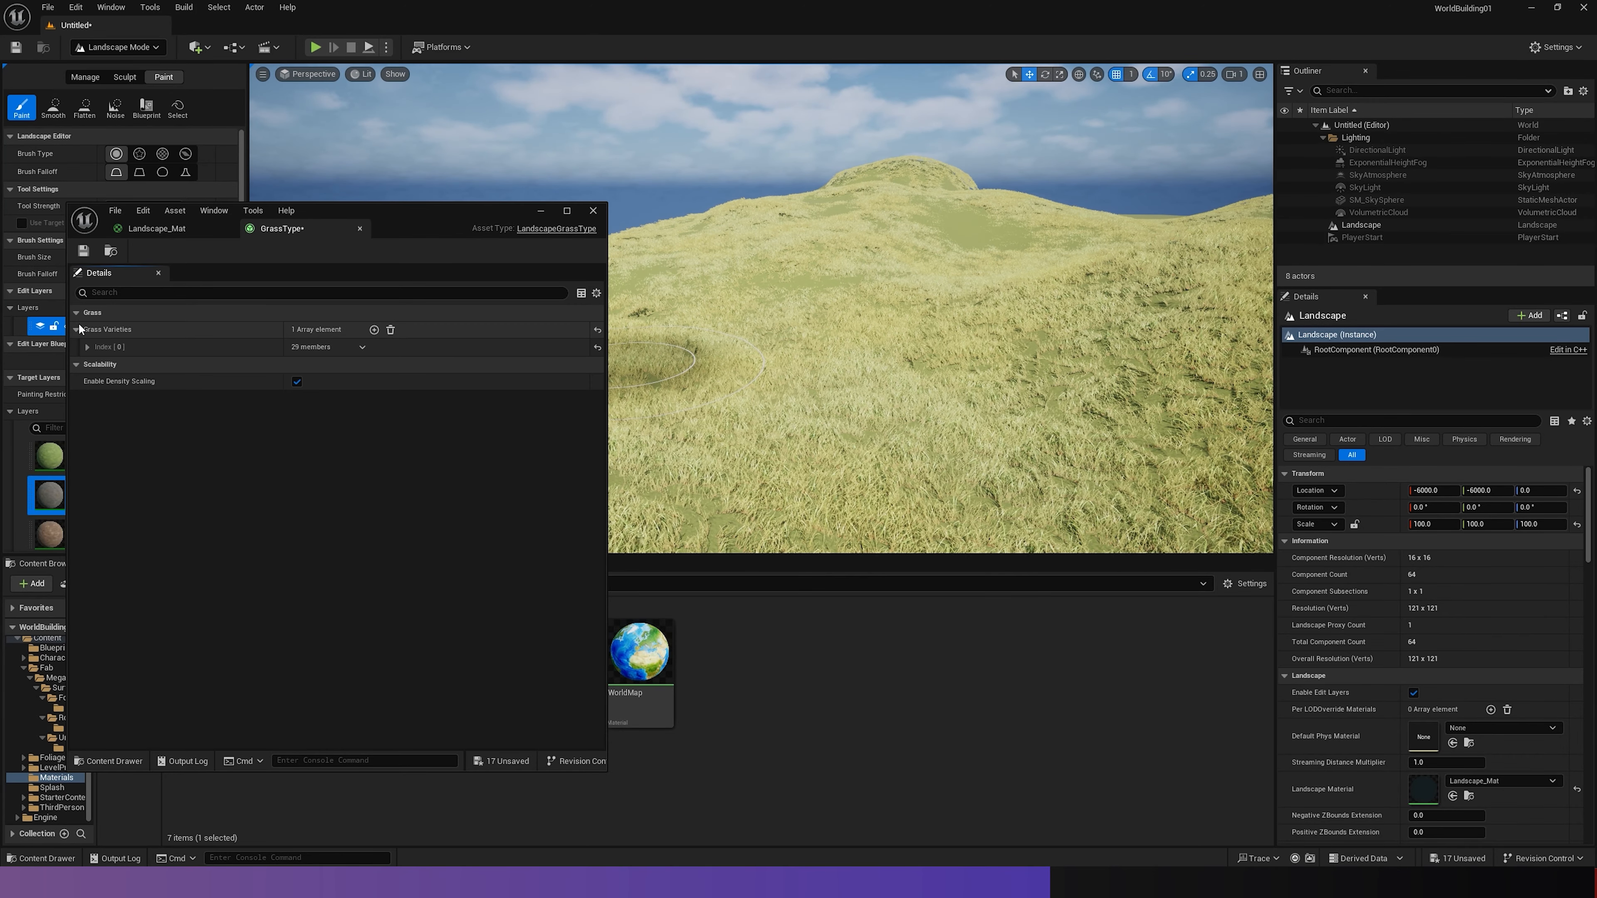
{"action": "left_click", "coordinate": [374, 330]}
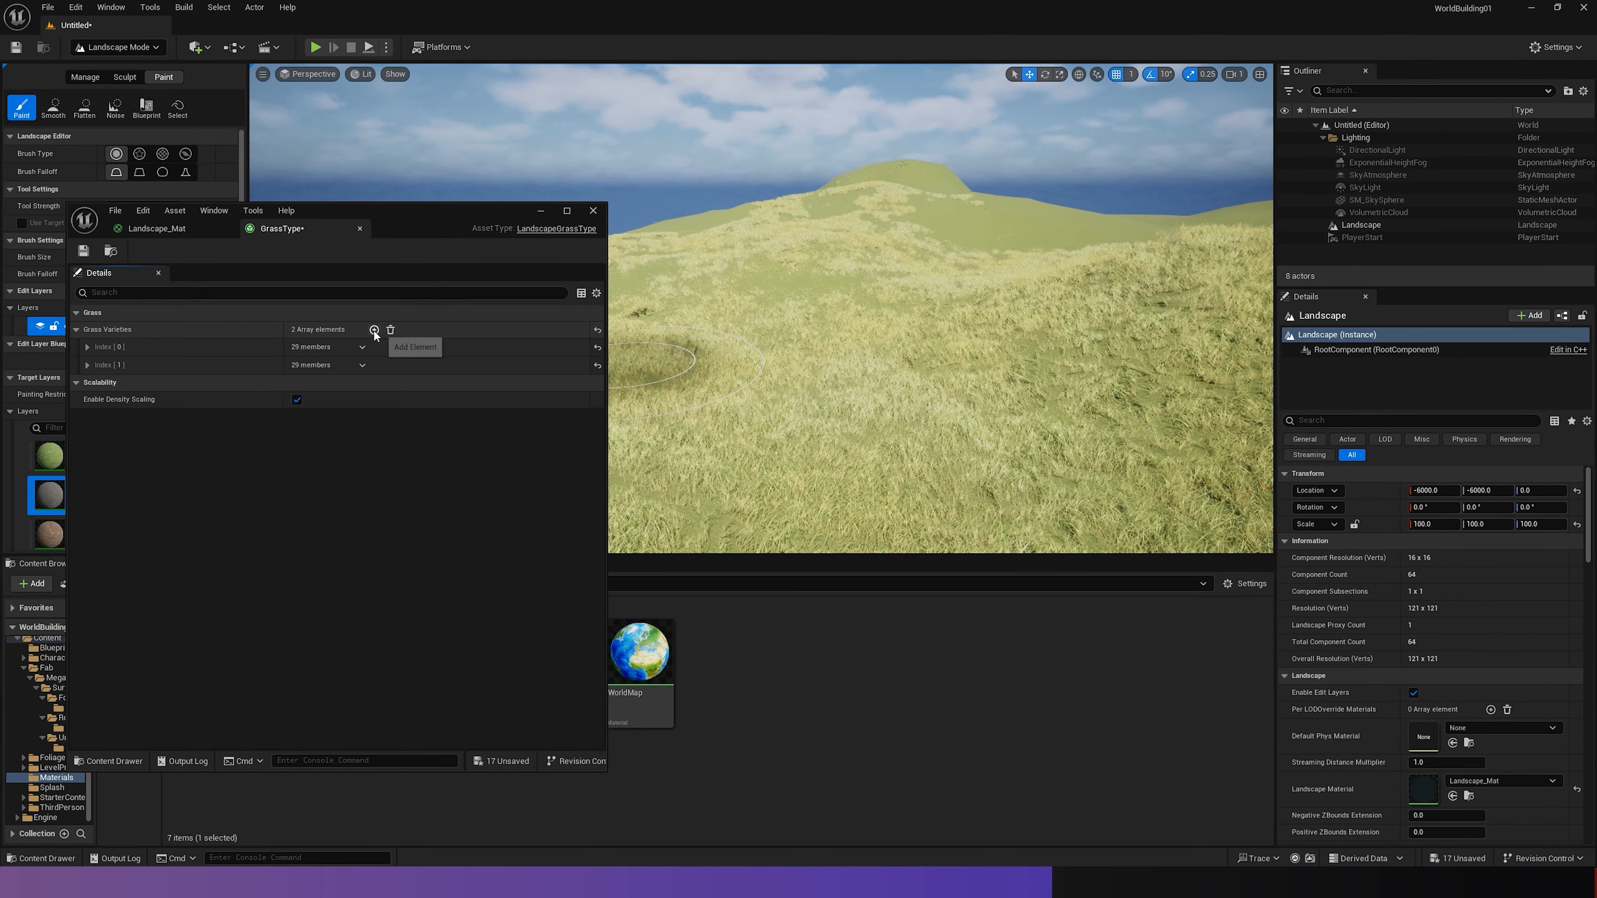
{"action": "left_click", "coordinate": [88, 365]}
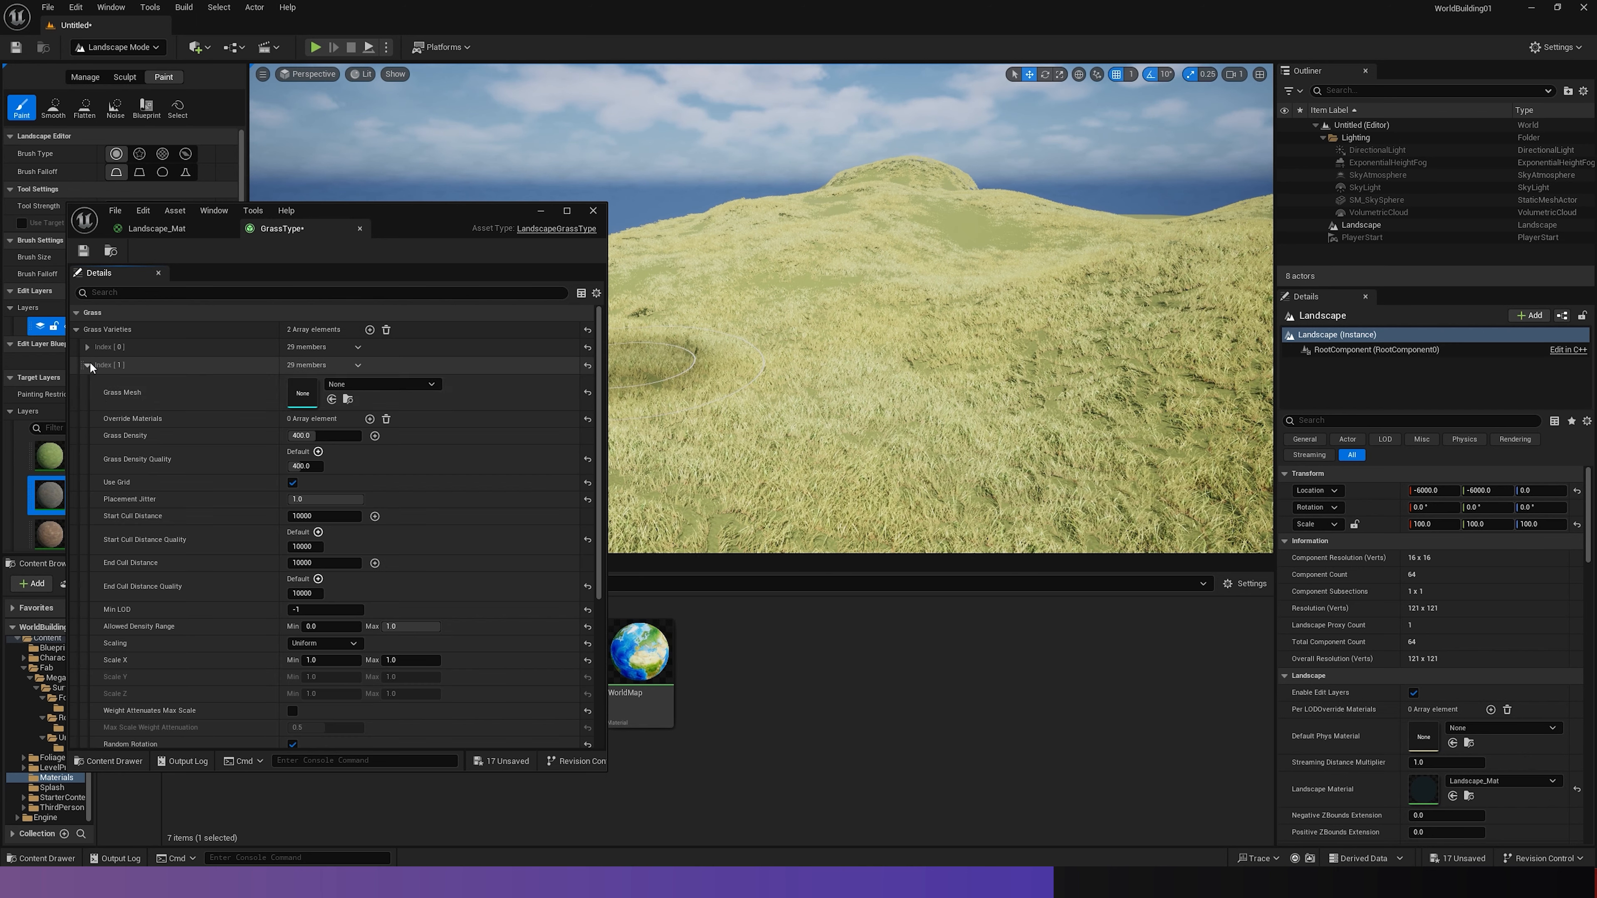
{"action": "left_click", "coordinate": [361, 381]}
{"action": "type", "text": "grass"}
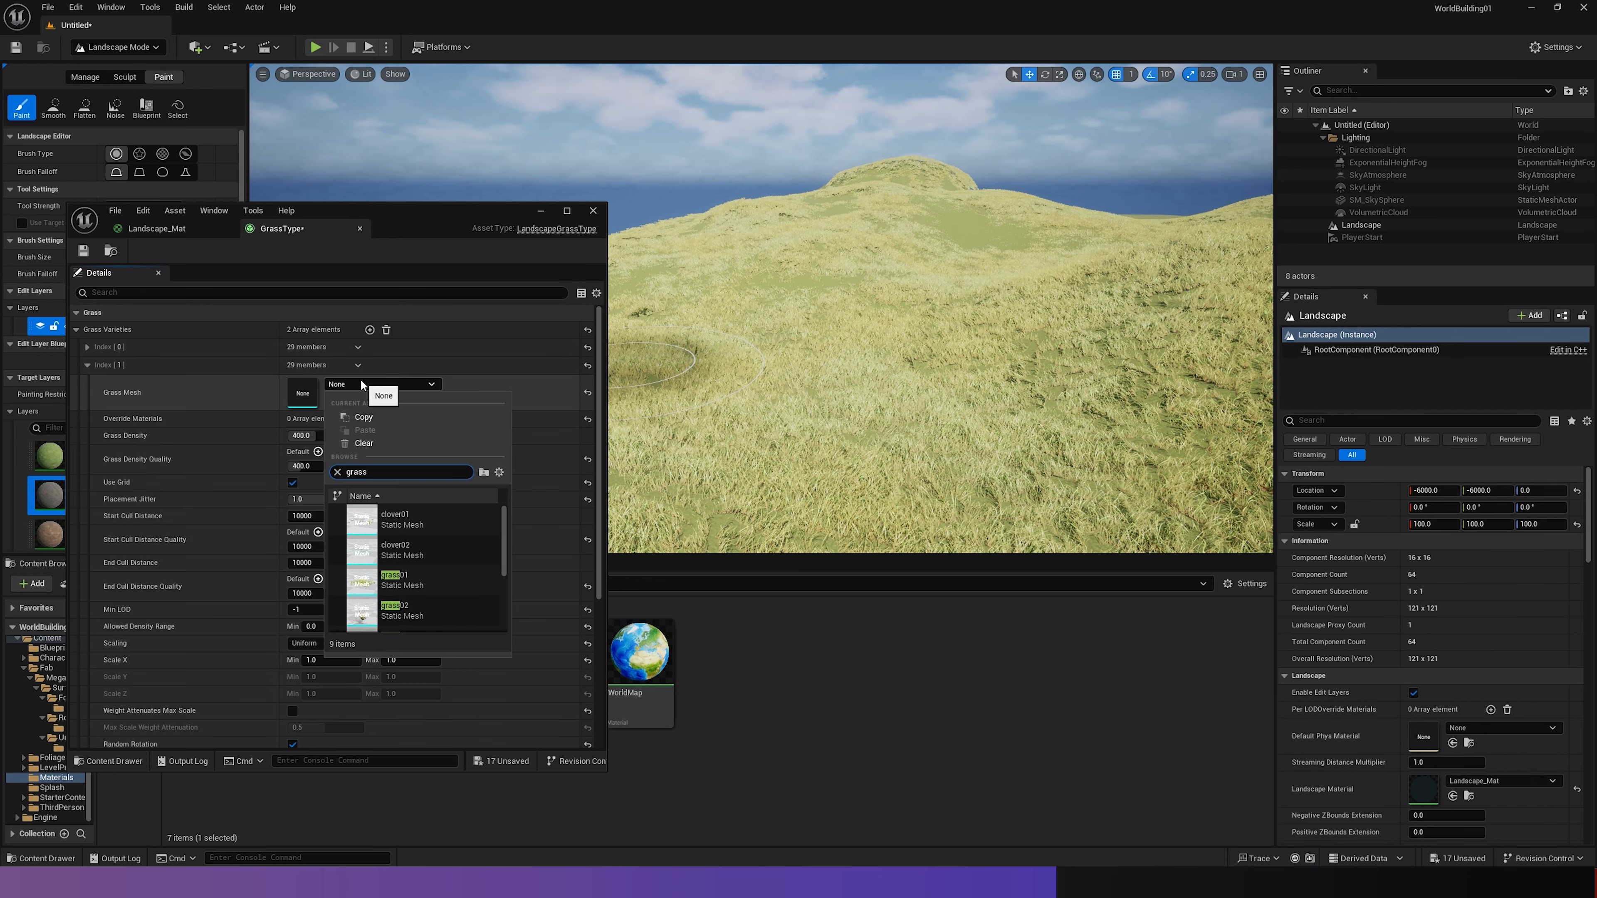
{"action": "scroll", "coordinate": [464, 567], "scroll_direction": "down", "scroll_amount": 3}
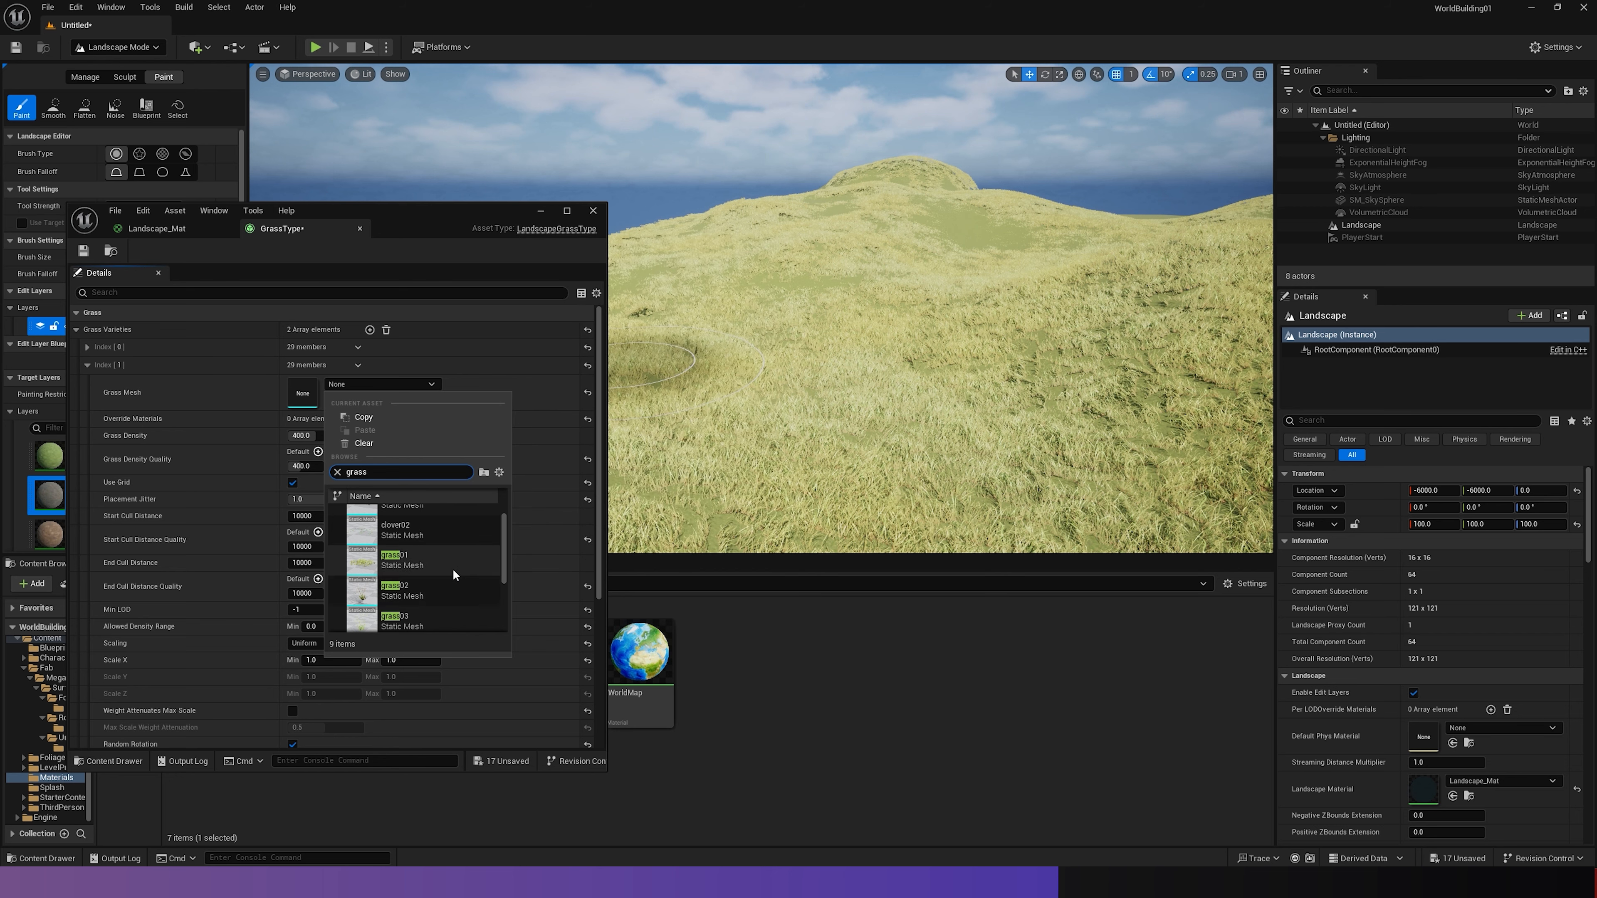
{"action": "scroll", "coordinate": [459, 557], "scroll_direction": "down", "scroll_amount": 2}
{"action": "scroll", "coordinate": [459, 557], "scroll_direction": "up", "scroll_amount": 2}
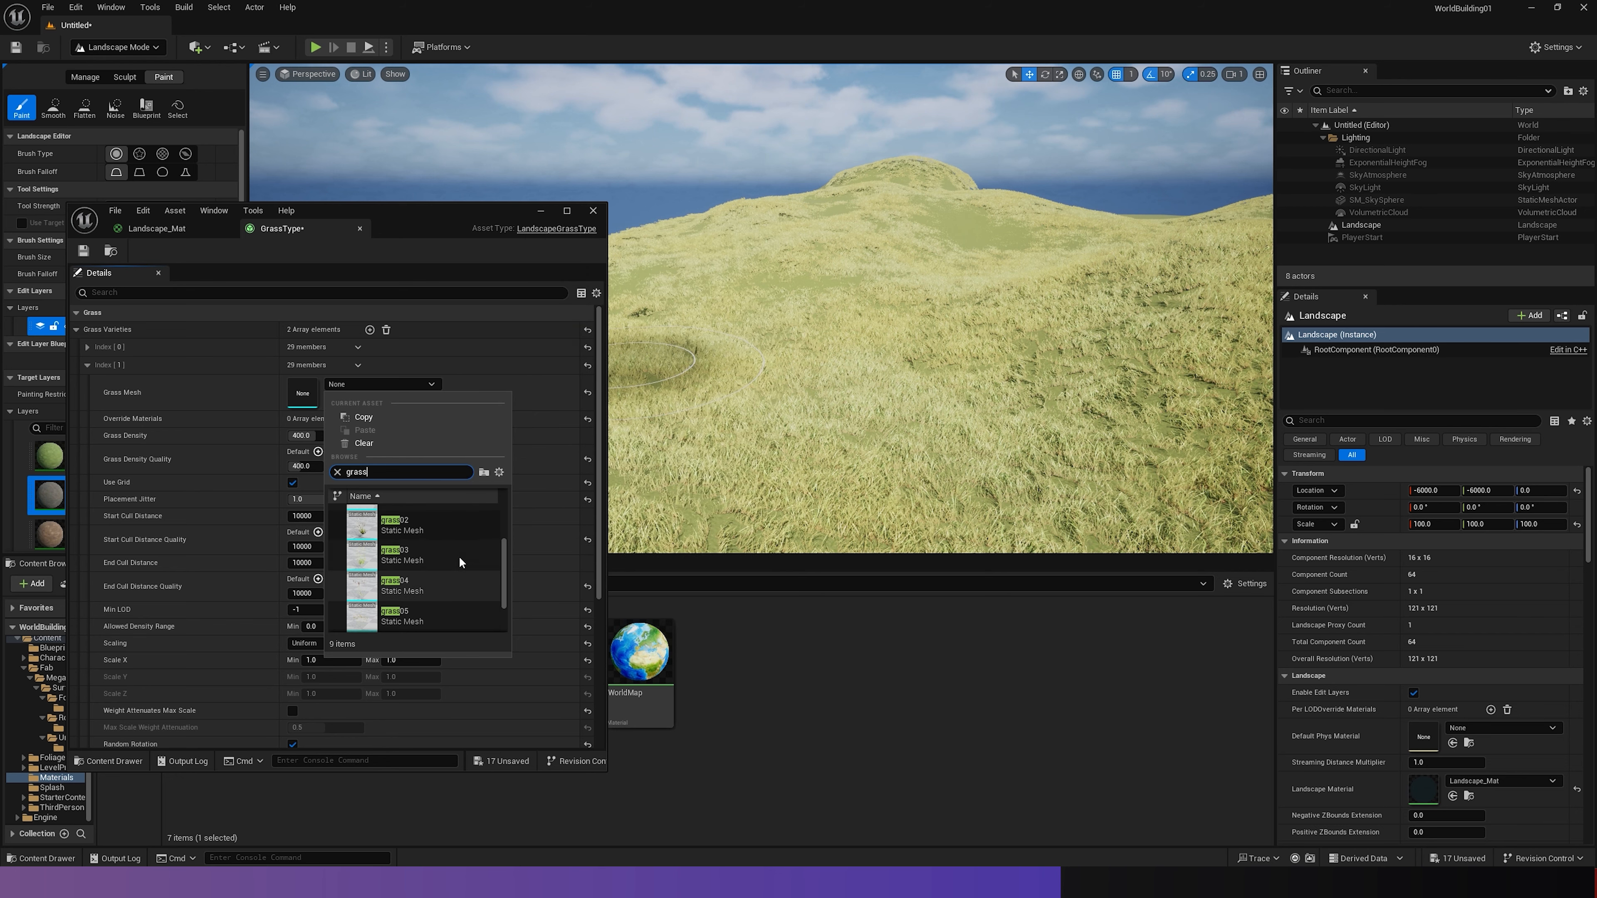
{"action": "left_click", "coordinate": [407, 554]}
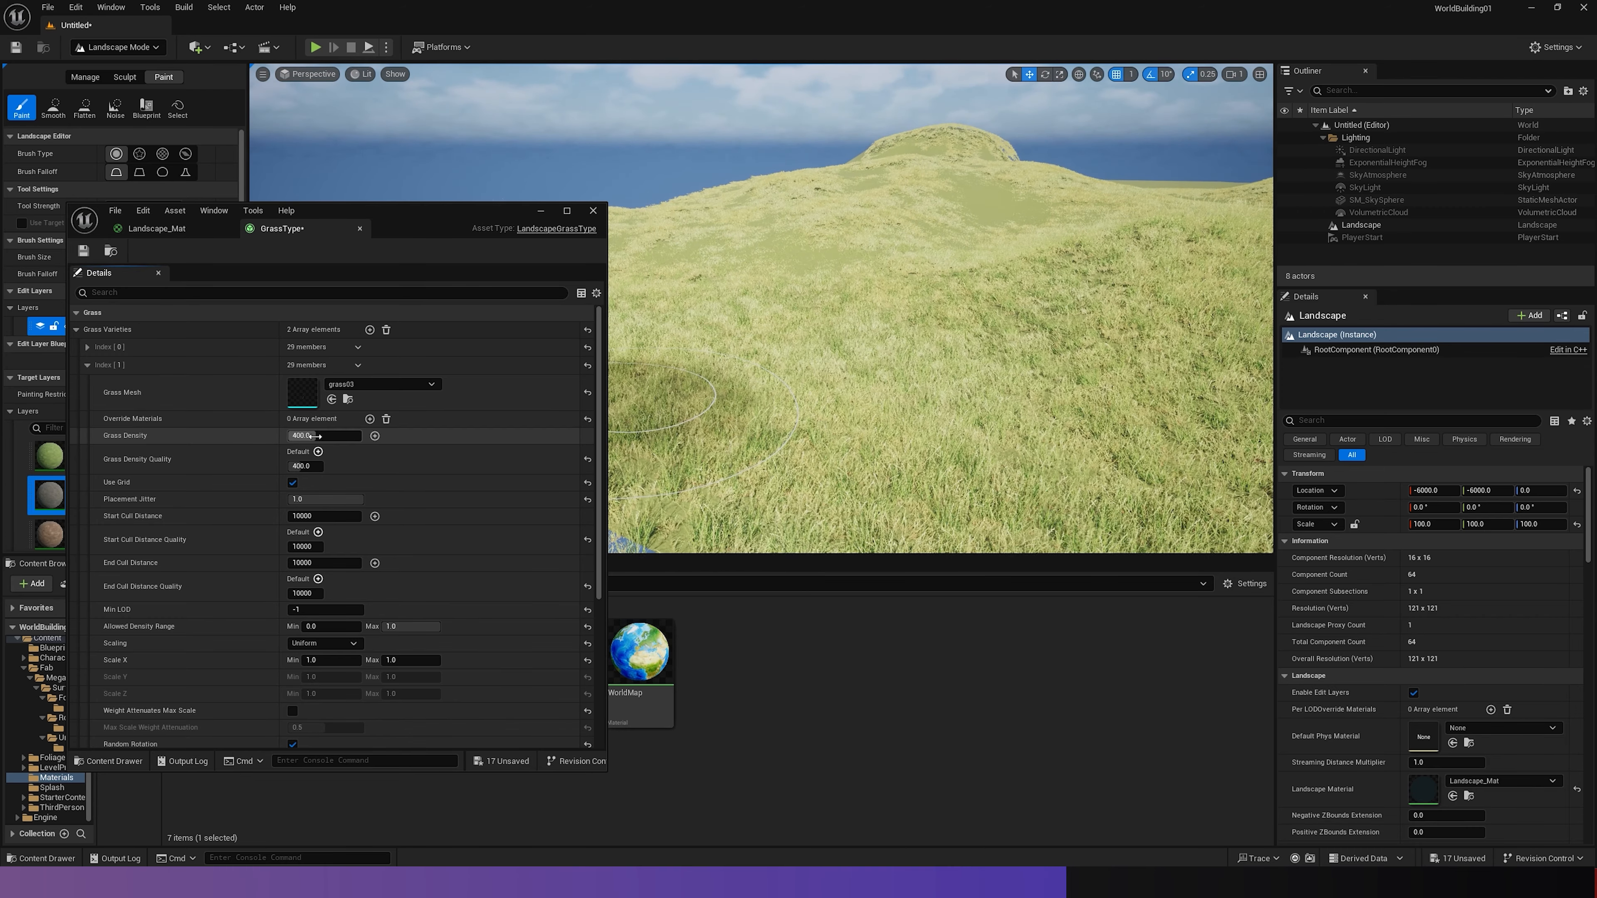
- Set the second variety's Grass Density to about 102 and minimize the GrassType editor
{"action": "left_click_drag", "start_coordinate": [314, 436], "coordinate": [297, 436]}
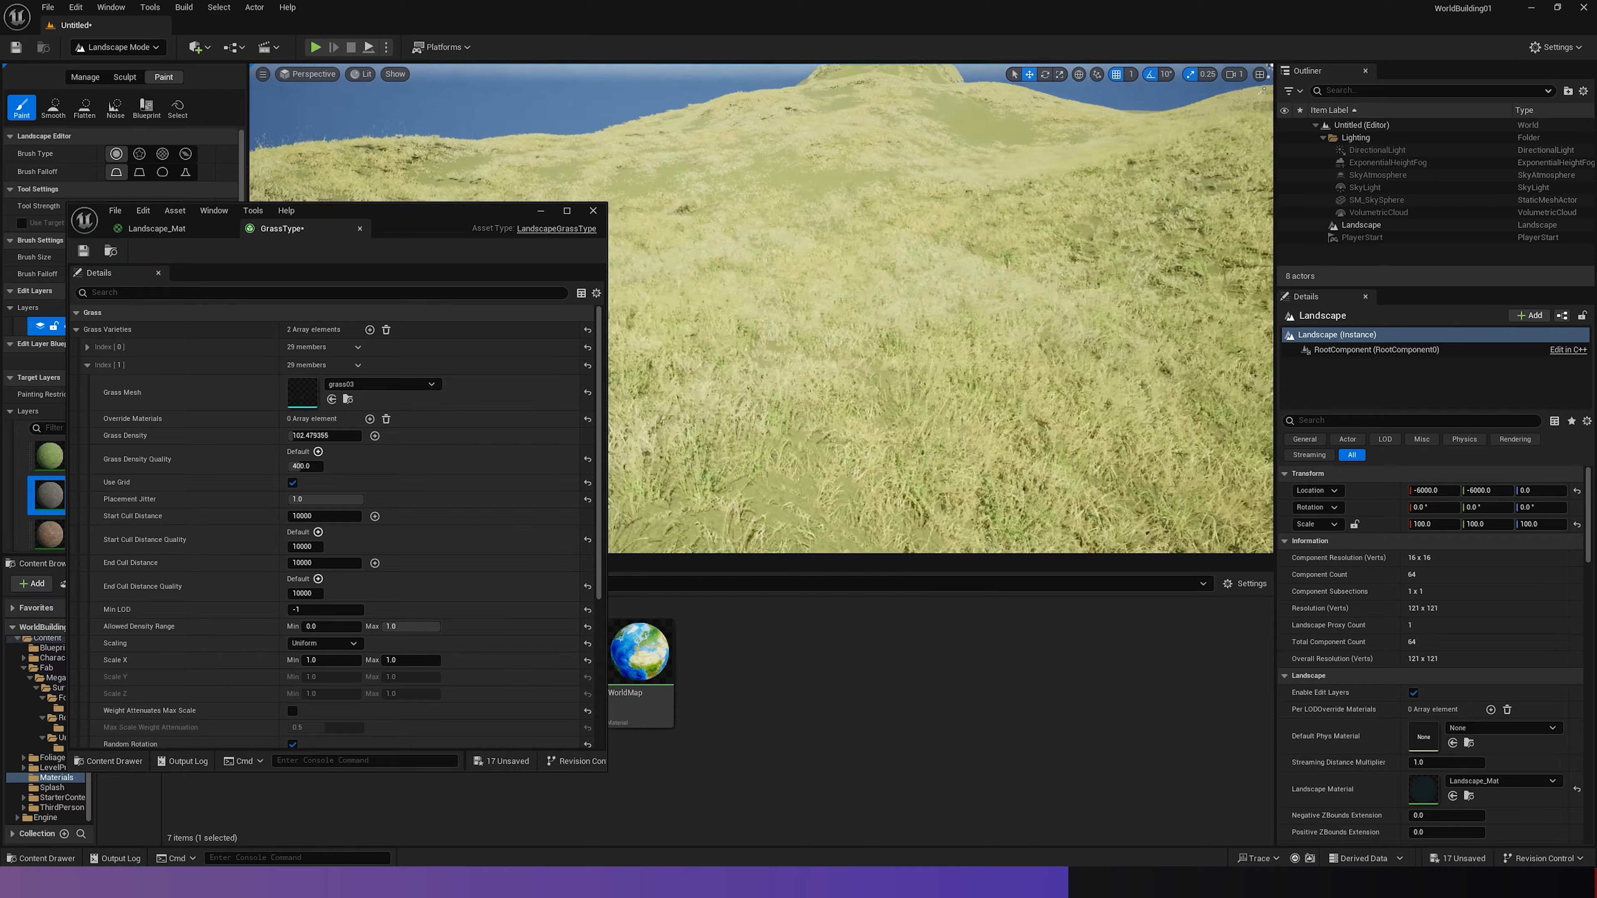
{"action": "mouse_move", "coordinate": [936, 314]}
{"action": "right_mouse_down"}
{"action": "mouse_move", "coordinate": [792, 324]}
{"action": "mouse_move", "coordinate": [915, 295]}
{"action": "right_mouse_up"}
{"action": "key", "text": "w"}
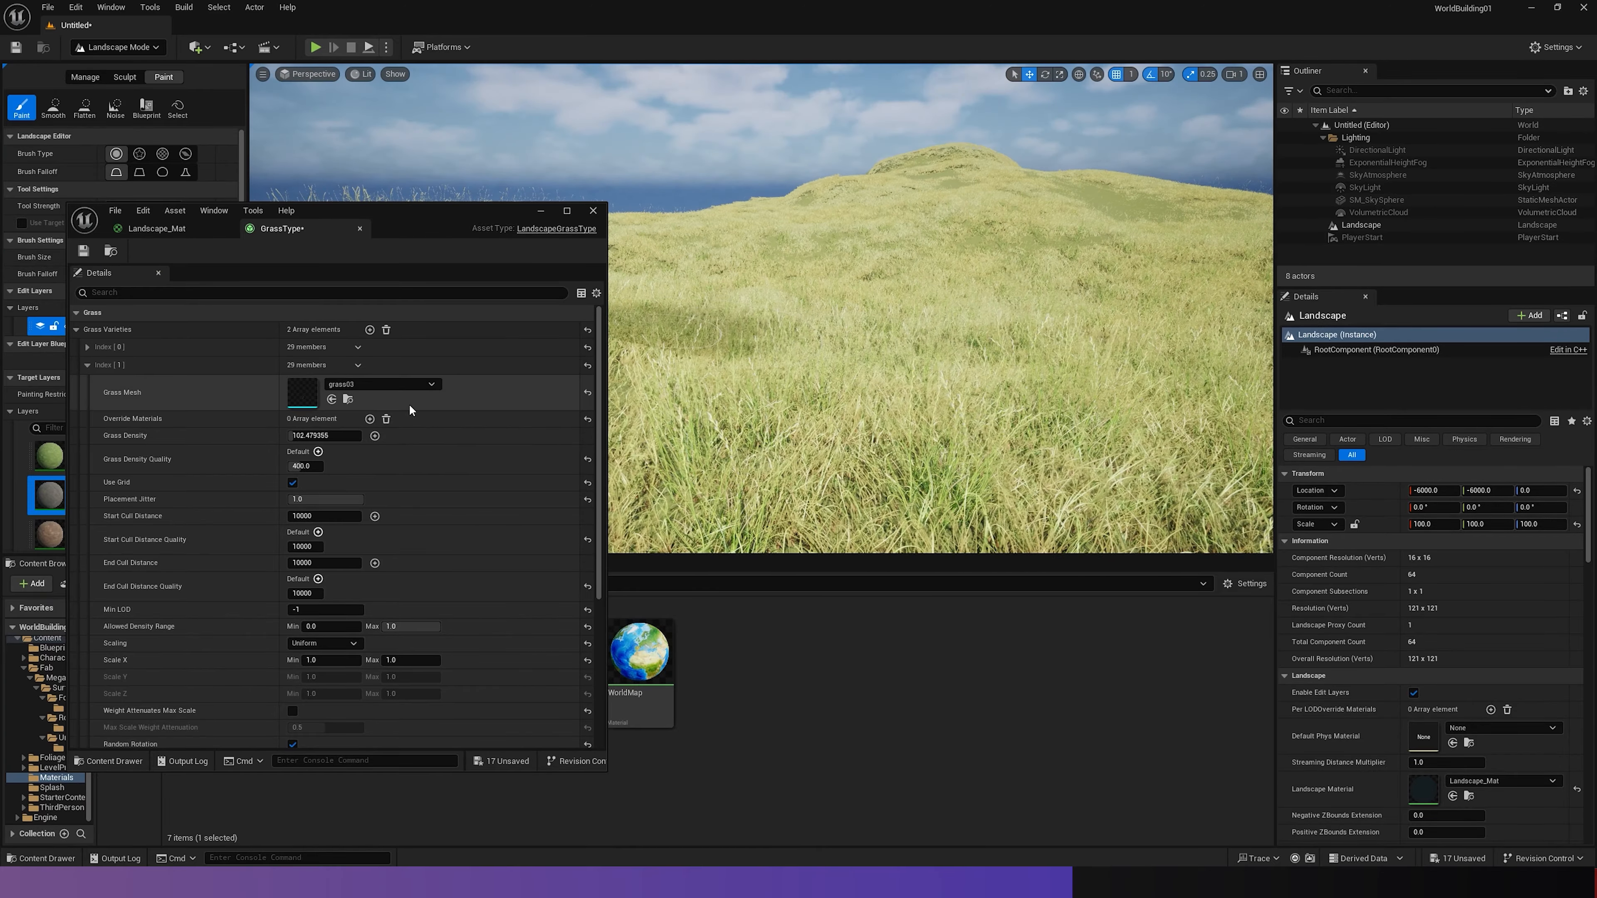
{"action": "left_click", "coordinate": [87, 365]}
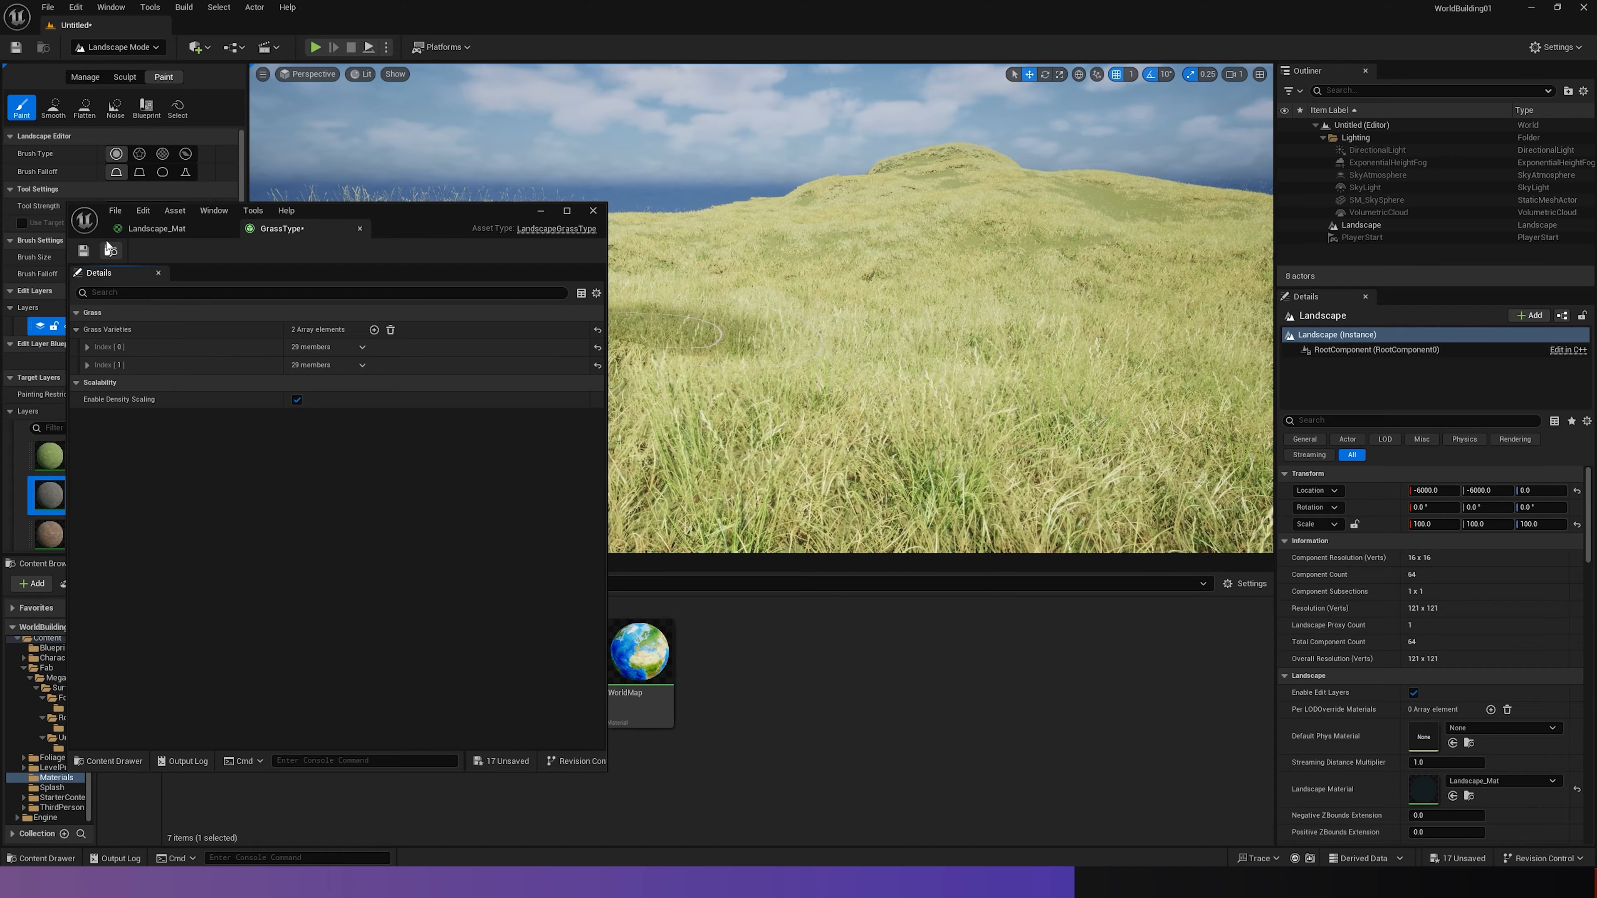
{"action": "left_click", "coordinate": [541, 210]}
- Play the level in the editor, run the character through the mixed grass, and end the play session
{"action": "right_click_drag", "start_coordinate": [679, 252], "coordinate": [676, 286]}
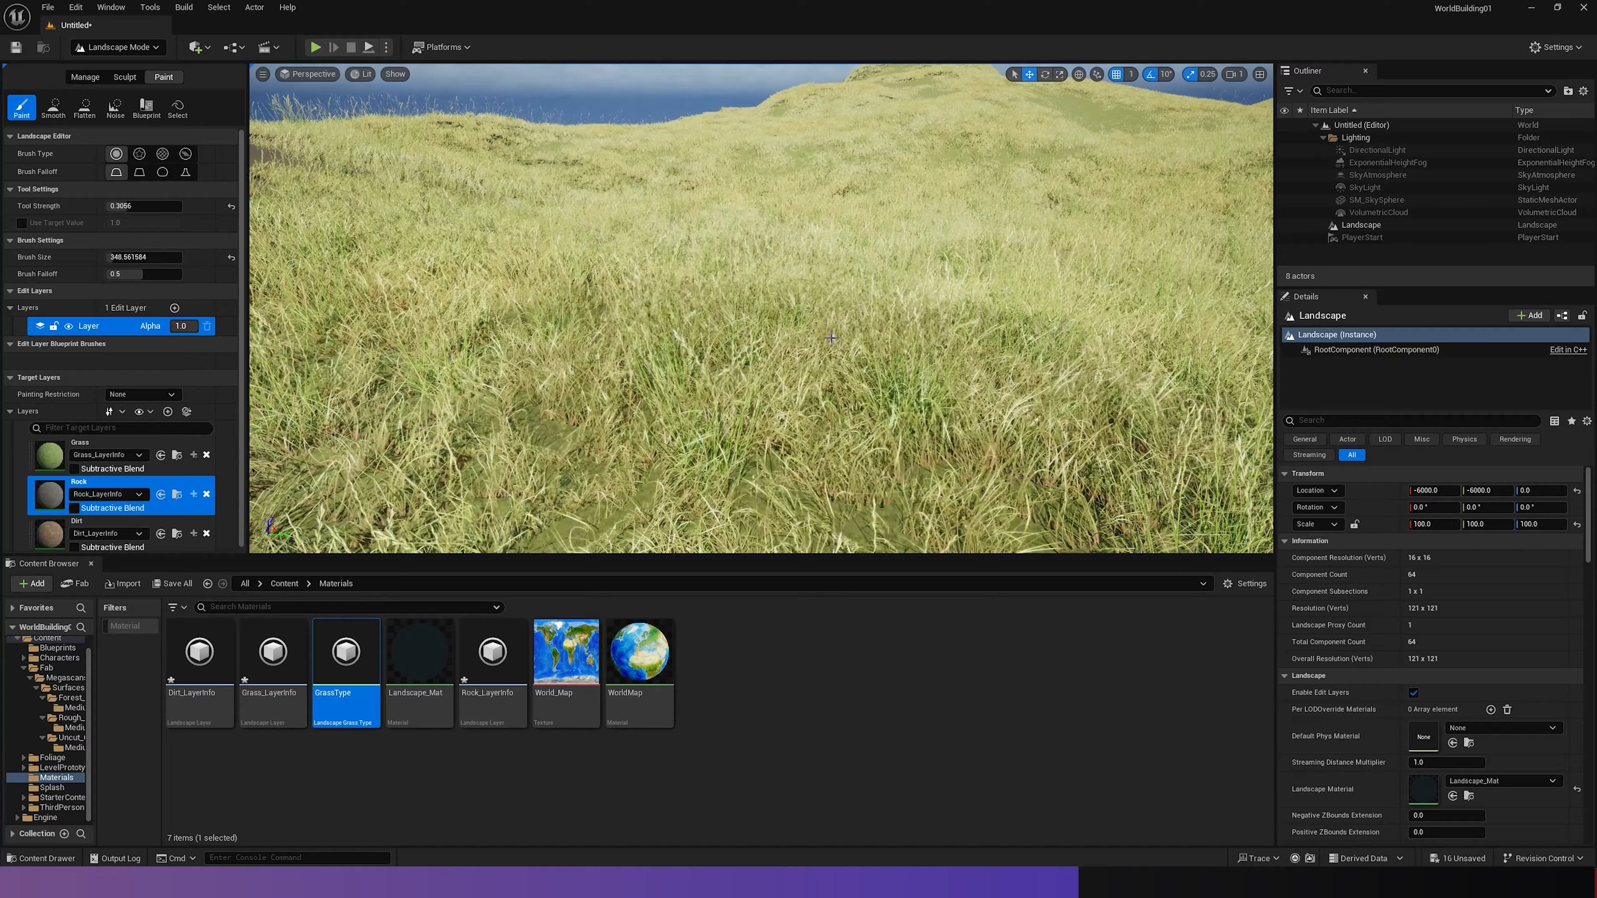
{"action": "right_click_drag", "start_coordinate": [679, 252], "coordinate": [677, 219]}
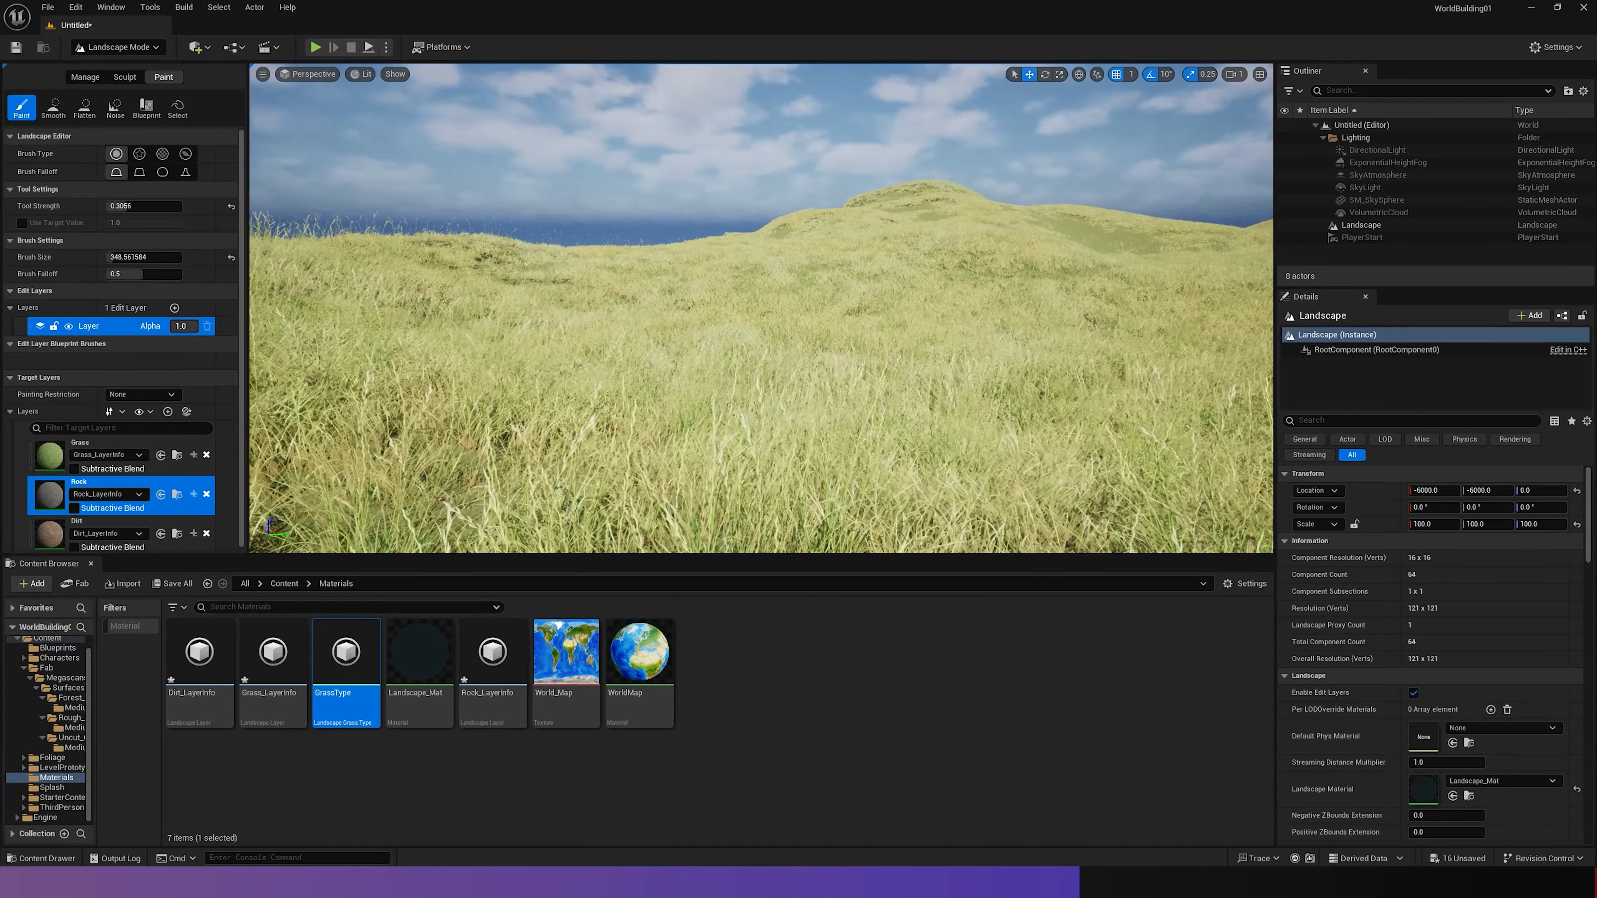
{"action": "left_click", "coordinate": [316, 47]}
{"action": "key", "text": "w"}
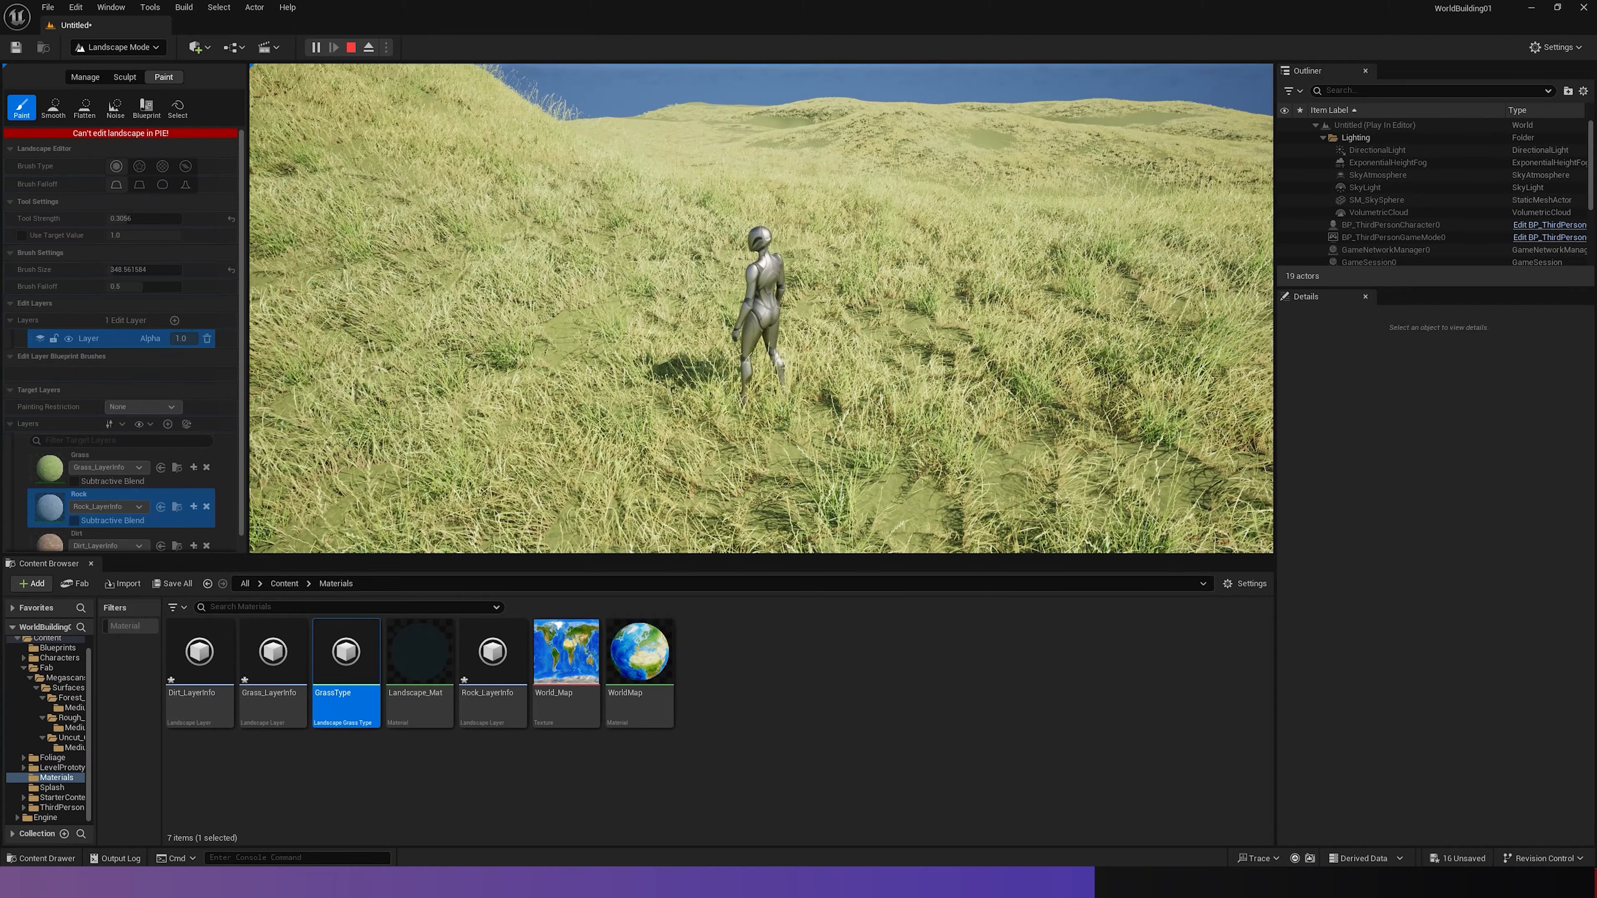
{"action": "key", "text": "w"}
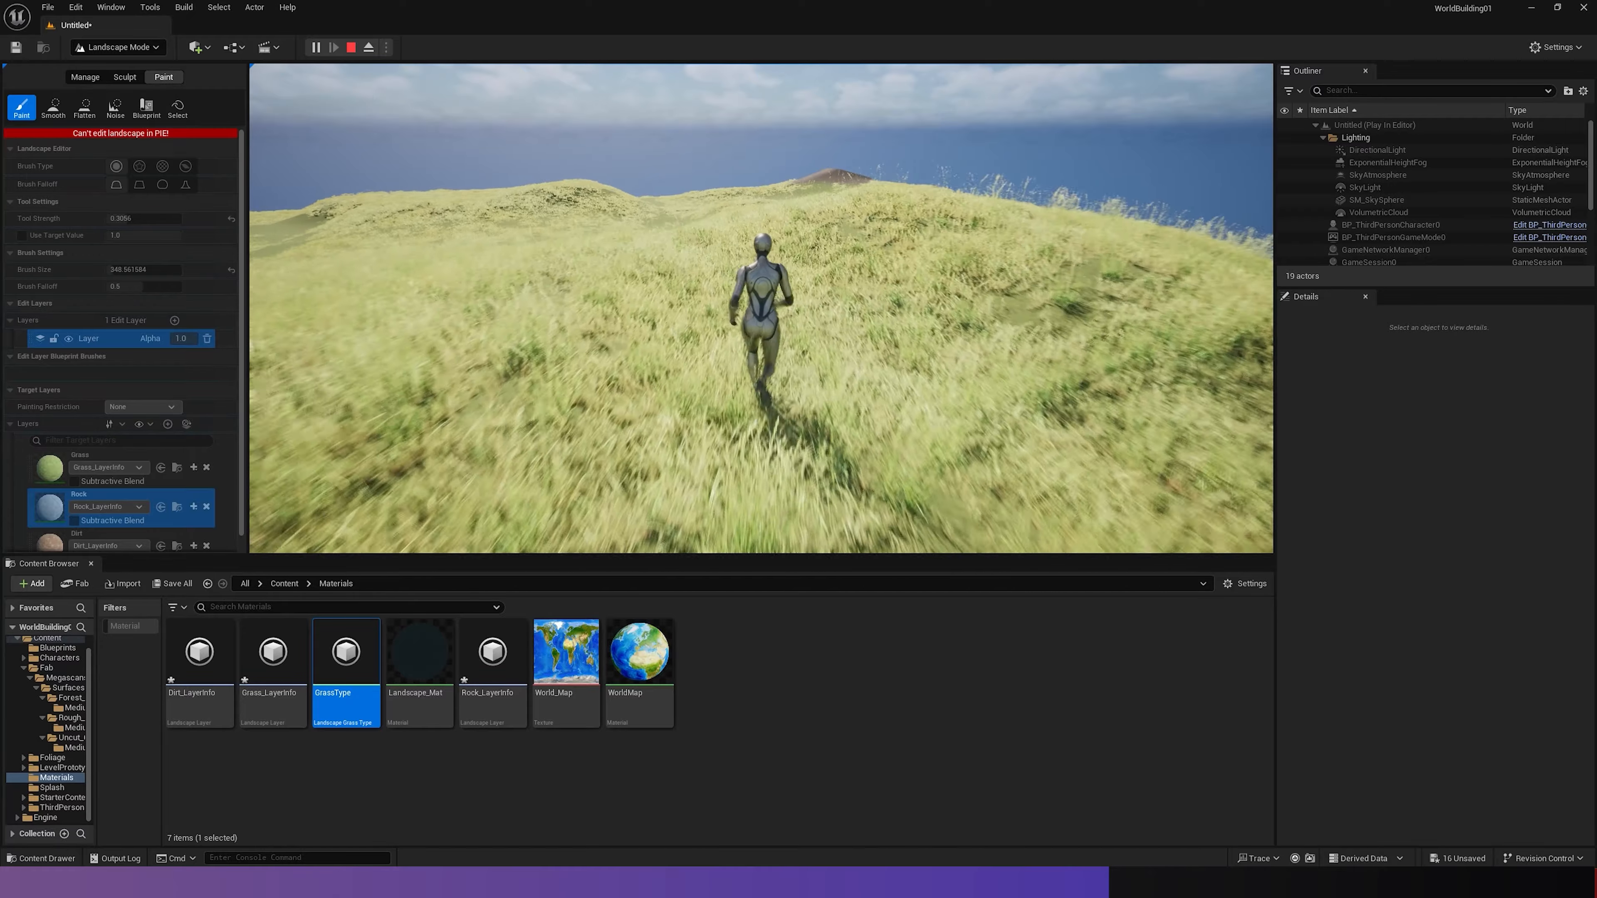
{"action": "key", "text": "Escape"}
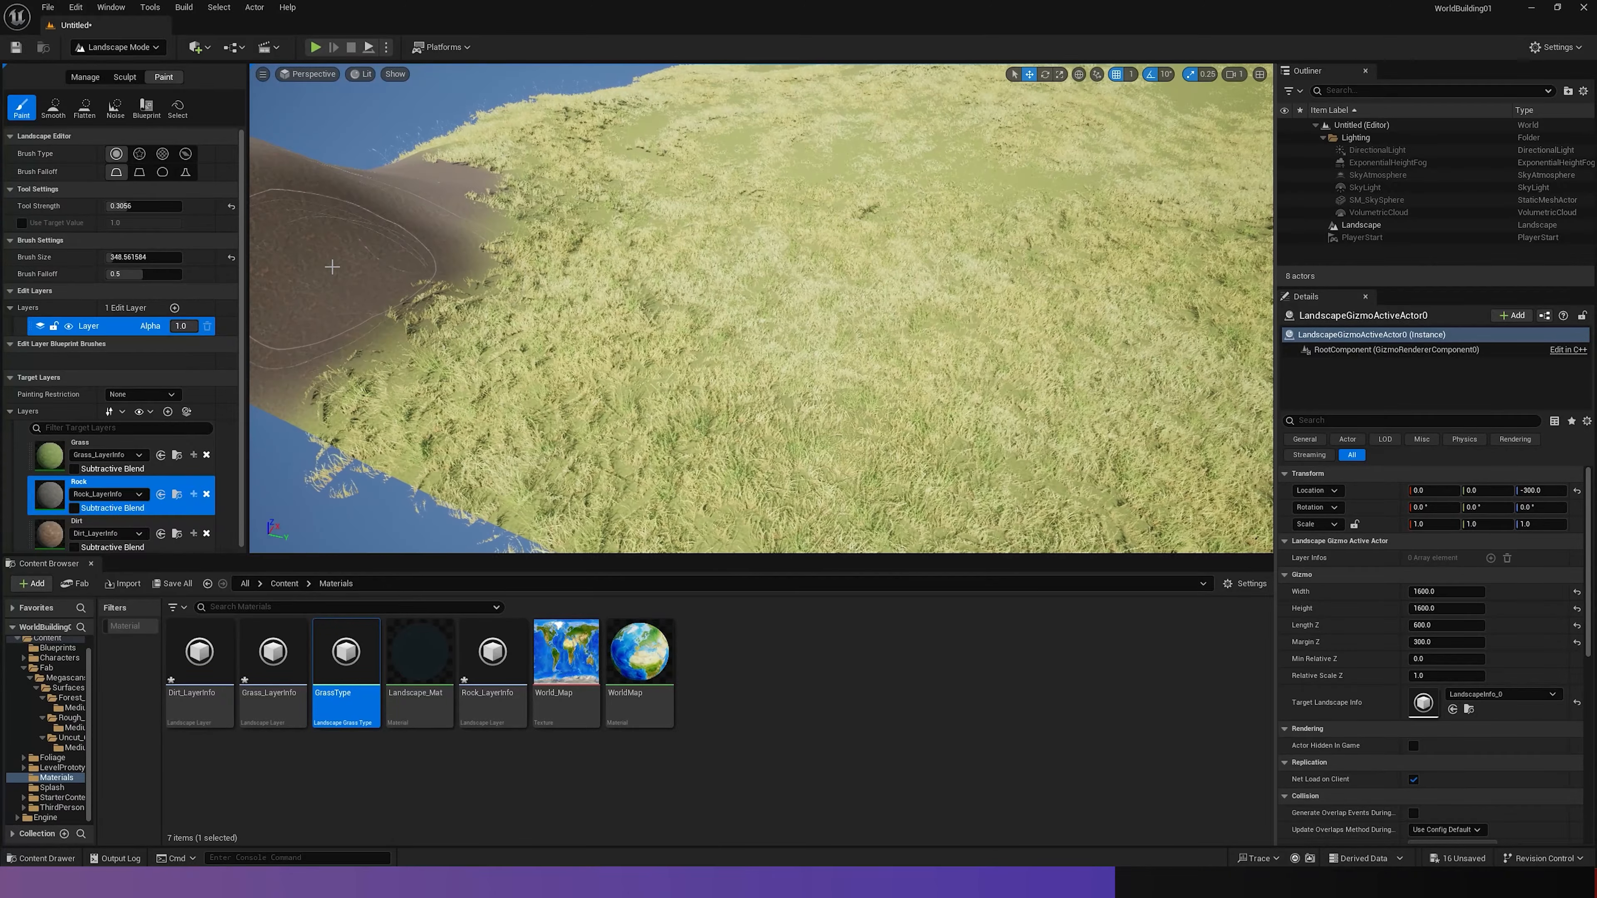
- Paint a large patch with the Dirt layer in the grass and an adjoining patch with the Rock layer
{"action": "left_click", "coordinate": [55, 534]}
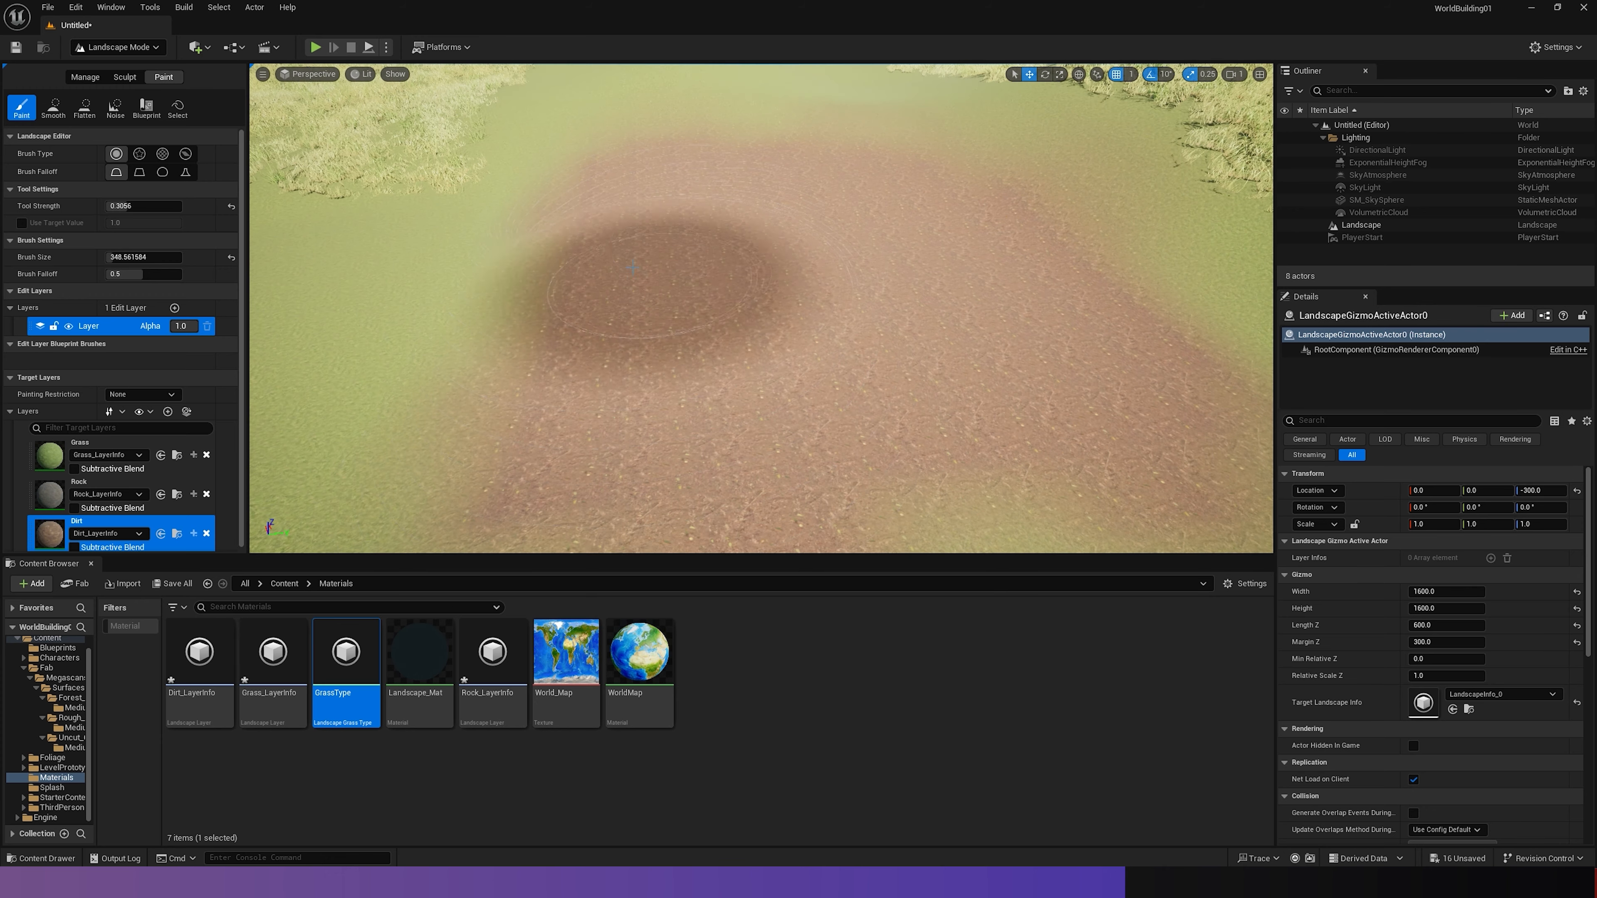
{"action": "left_click", "coordinate": [52, 496]}
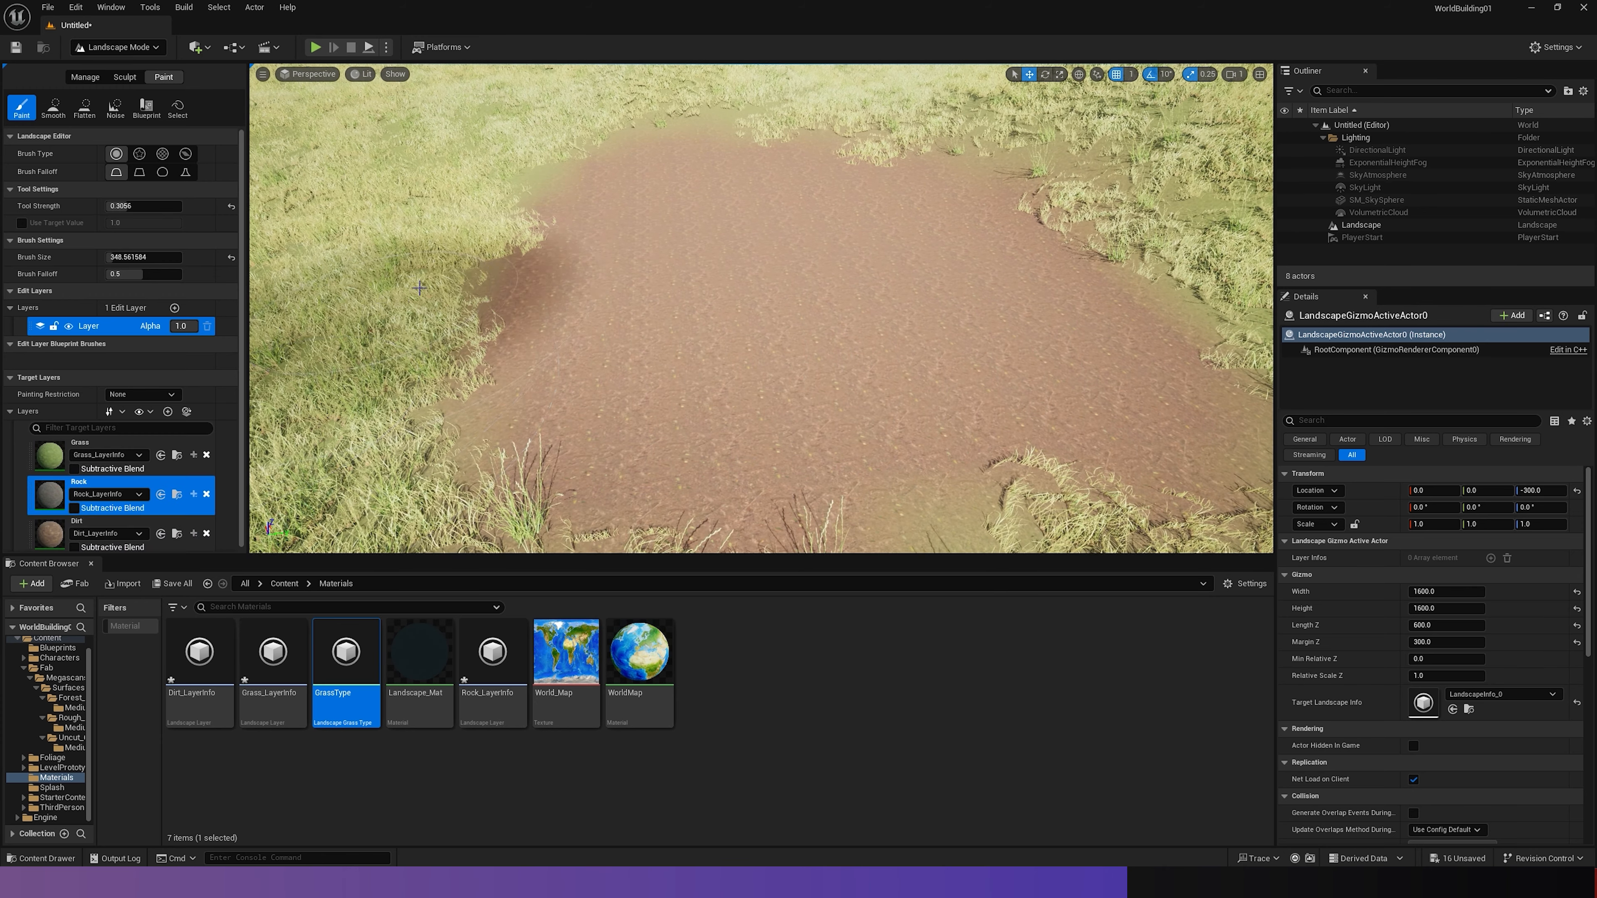
{"action": "mouse_move", "coordinate": [1051, 359]}
{"action": "right_mouse_down"}
{"action": "mouse_move", "coordinate": [1006, 333]}
{"action": "mouse_move", "coordinate": [905, 343]}
{"action": "mouse_move", "coordinate": [759, 325]}
{"action": "right_mouse_up"}
{"action": "key", "text": "s"}
{"action": "key", "text": "w"}
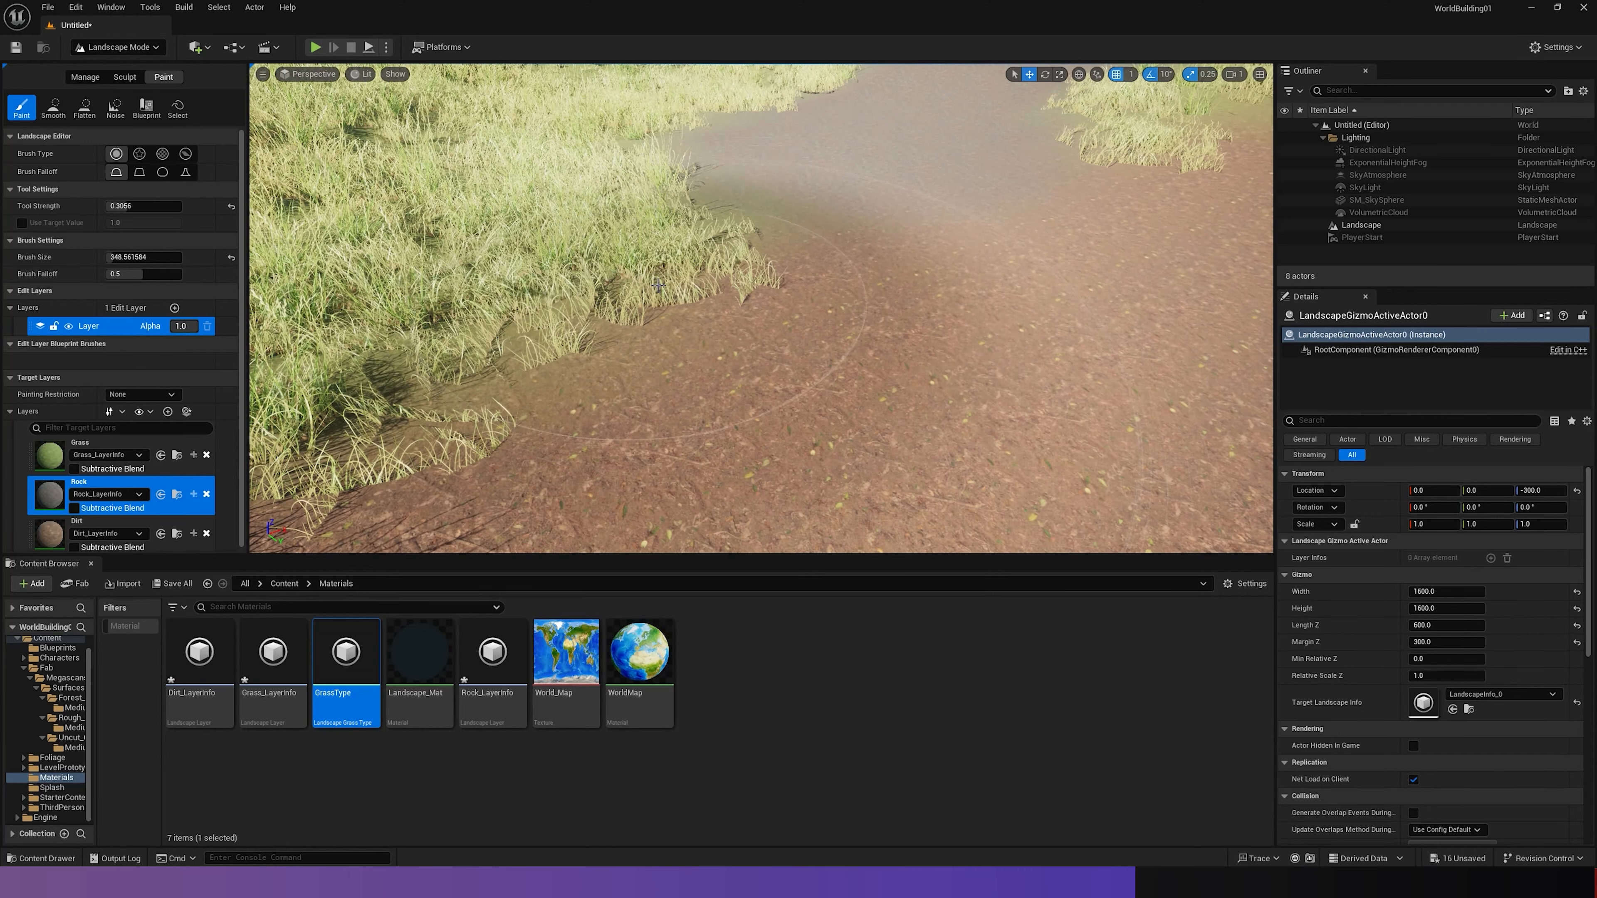
{"action": "right_click_drag", "start_coordinate": [737, 306], "coordinate": [836, 255]}
{"action": "right_click_drag", "start_coordinate": [747, 308], "coordinate": [745, 308]}
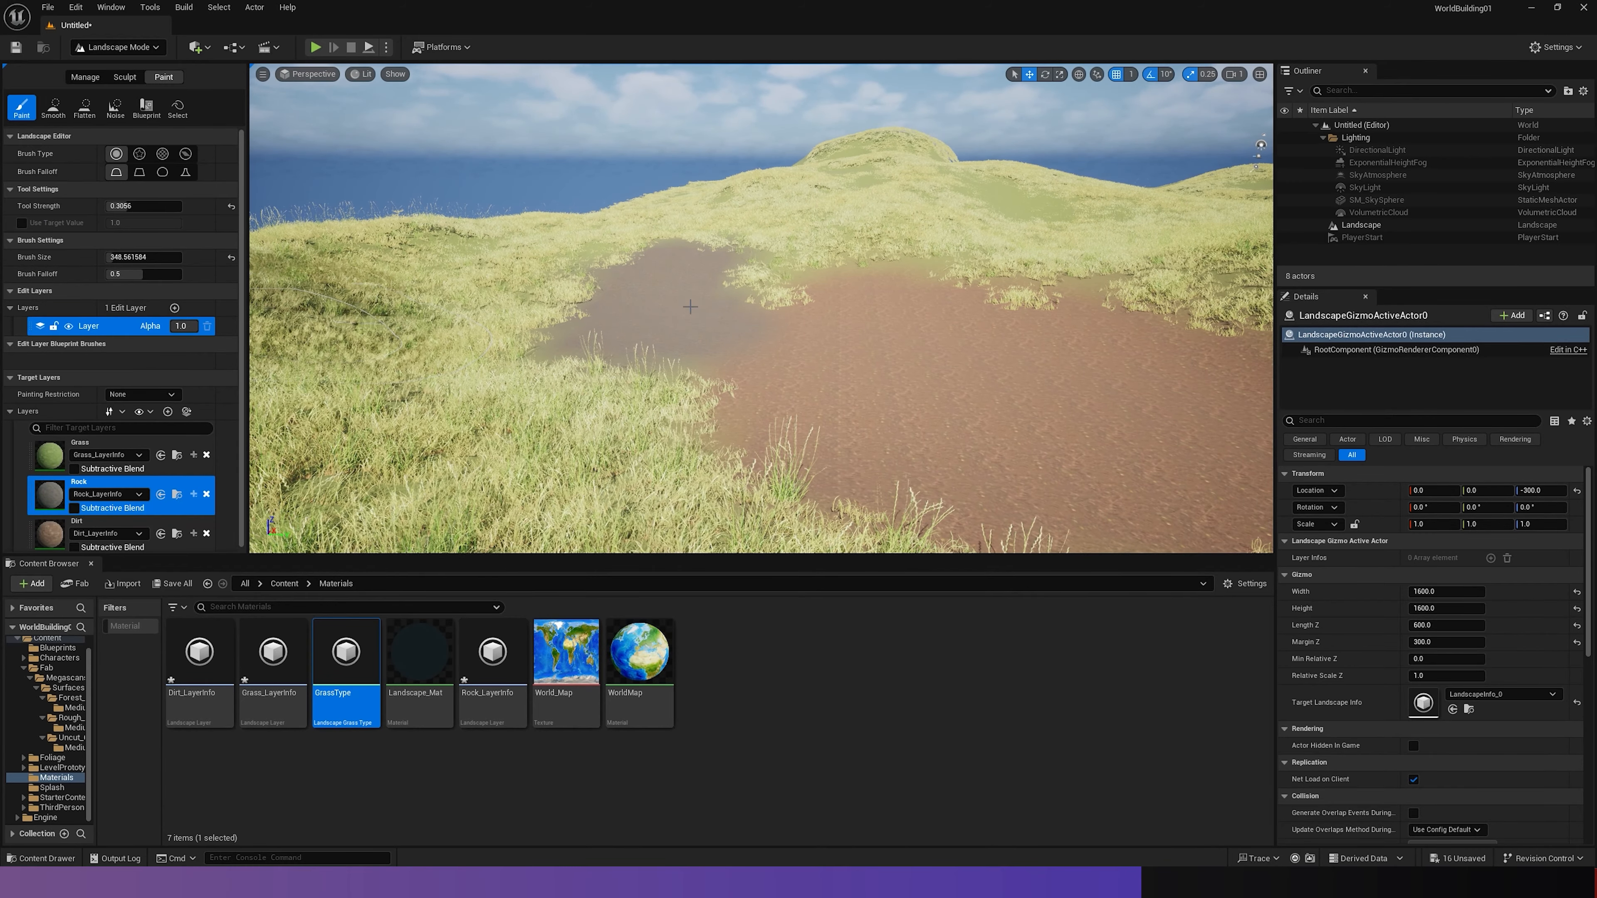
- Examine the painted dirt and rock patches and their borders with the surrounding grass
{"action": "key", "text": "s"}
{"action": "mouse_move", "coordinate": [844, 357]}
{"action": "right_mouse_down"}
{"action": "mouse_move", "coordinate": [893, 327]}
{"action": "mouse_move", "coordinate": [915, 328]}
{"action": "mouse_move", "coordinate": [877, 340]}
{"action": "mouse_move", "coordinate": [962, 322]}
{"action": "mouse_move", "coordinate": [1194, 359]}
{"action": "mouse_move", "coordinate": [1251, 321]}
{"action": "mouse_move", "coordinate": [1258, 371]}
{"action": "mouse_move", "coordinate": [1258, 324]}
{"action": "mouse_move", "coordinate": [1287, 326]}
{"action": "mouse_move", "coordinate": [1163, 340]}
{"action": "right_mouse_up"}
{"action": "key", "text": "w"}
{"action": "key", "text": "w"}
{"action": "key", "text": "w"}
{"action": "key", "text": "s"}
{"action": "key", "text": "w"}
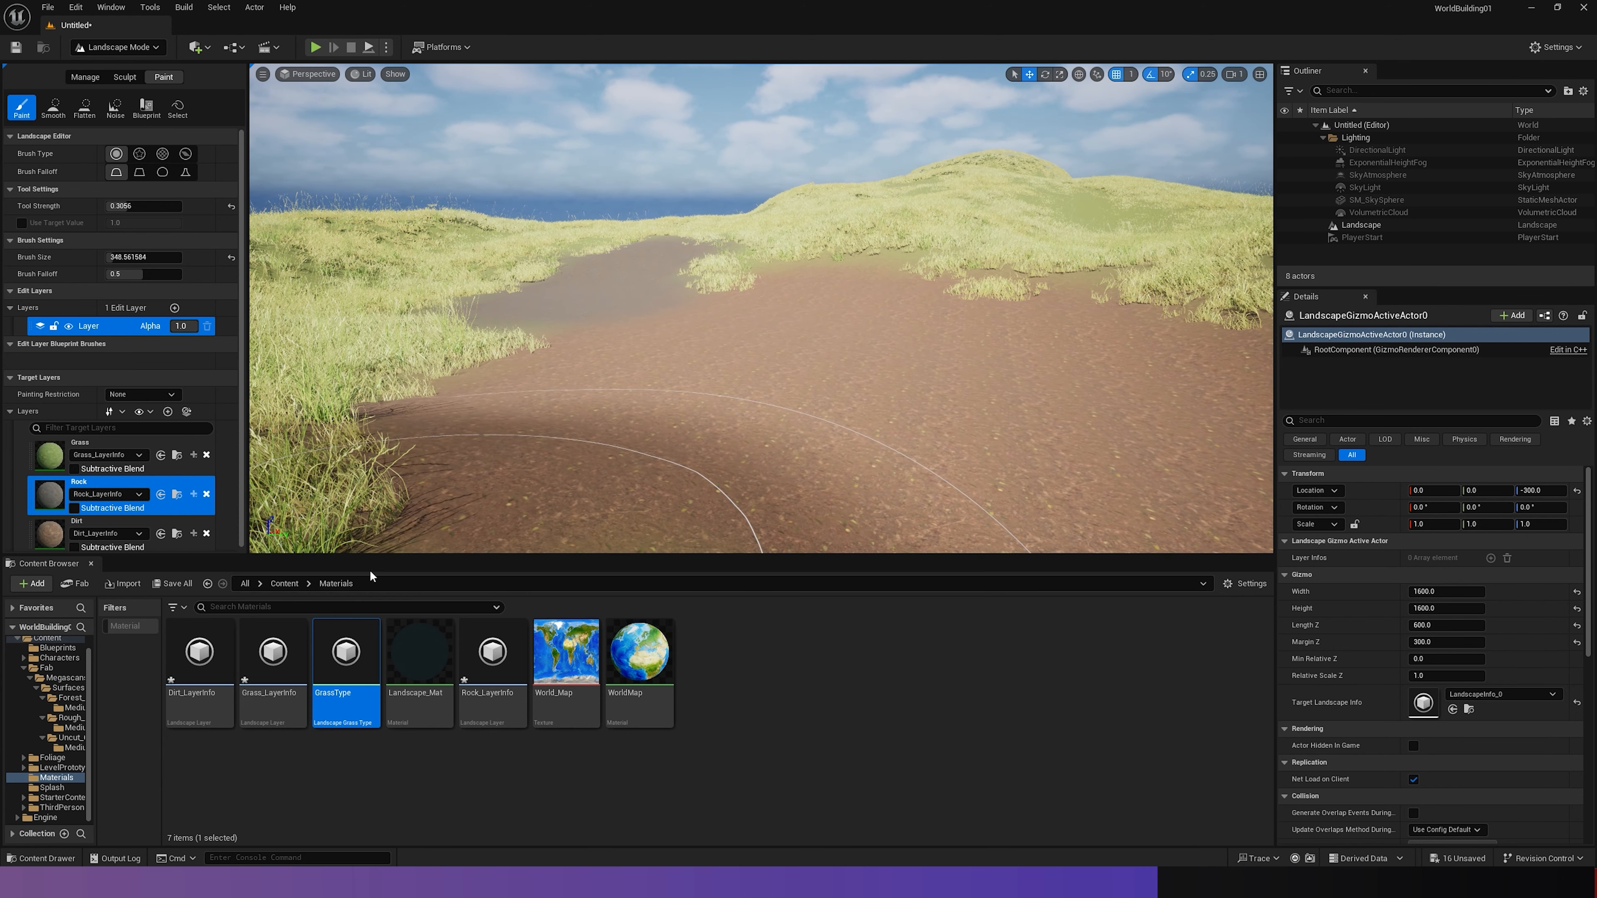
{"action": "mouse_move", "coordinate": [664, 330]}
{"action": "right_mouse_down"}
{"action": "mouse_move", "coordinate": [682, 352]}
{"action": "mouse_move", "coordinate": [789, 315]}
{"action": "mouse_move", "coordinate": [723, 356]}
{"action": "mouse_move", "coordinate": [680, 342]}
{"action": "right_mouse_up"}
{"action": "key", "text": "s"}
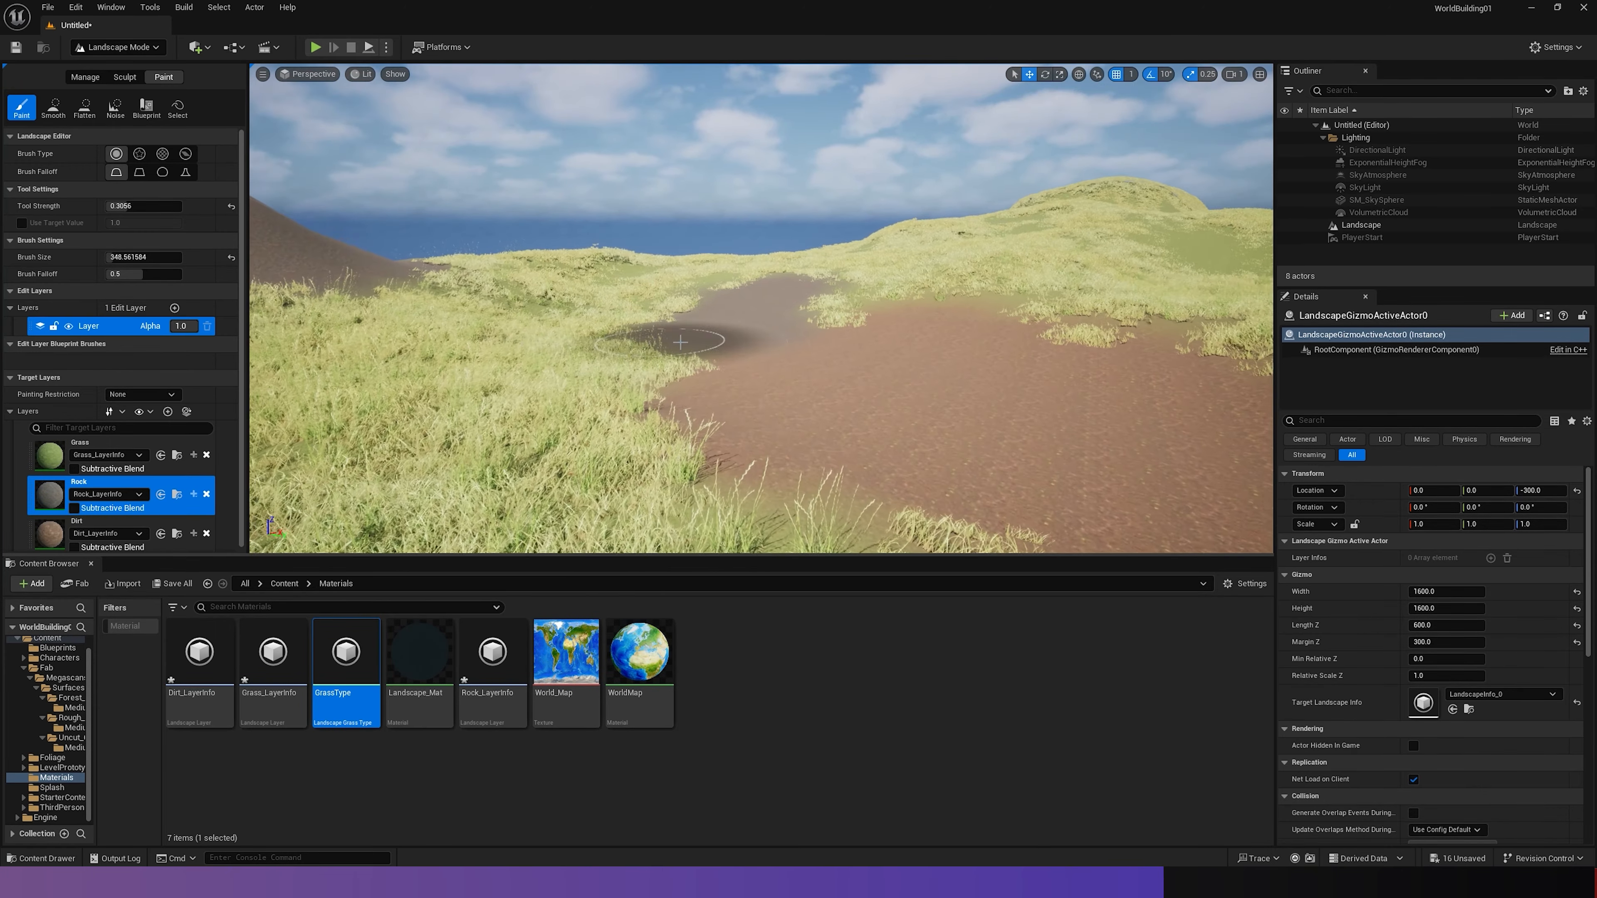
- Switch the editor to Foliage mode, briefly view the Fill tool's options, and make Paint the active tool
{"action": "left_click", "coordinate": [108, 48]}
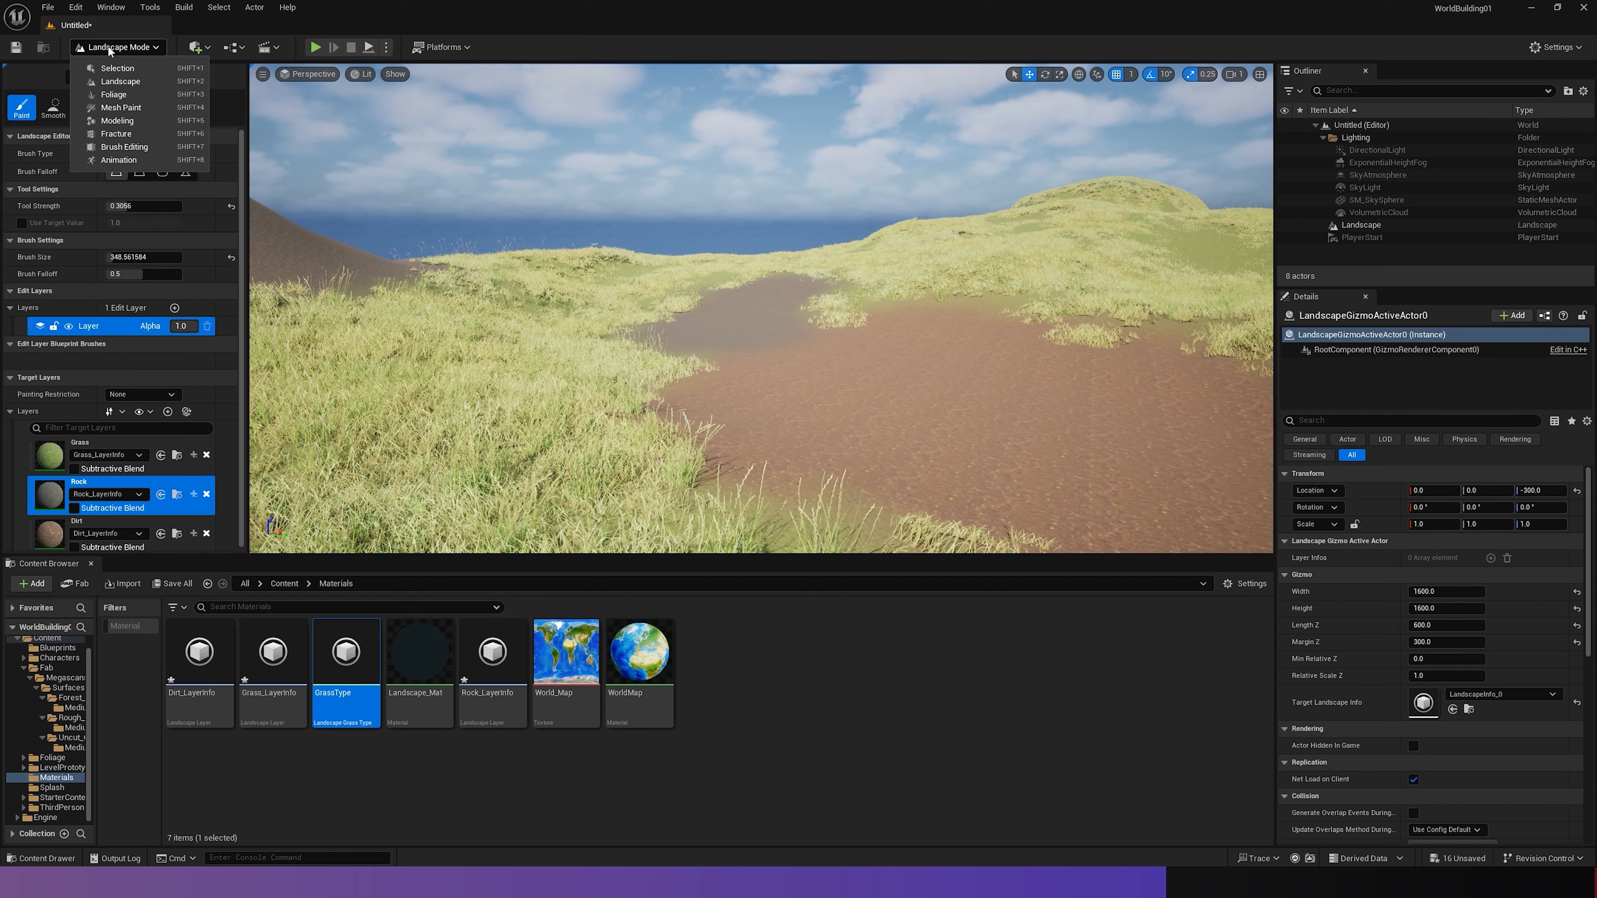
{"action": "left_click", "coordinate": [108, 95]}
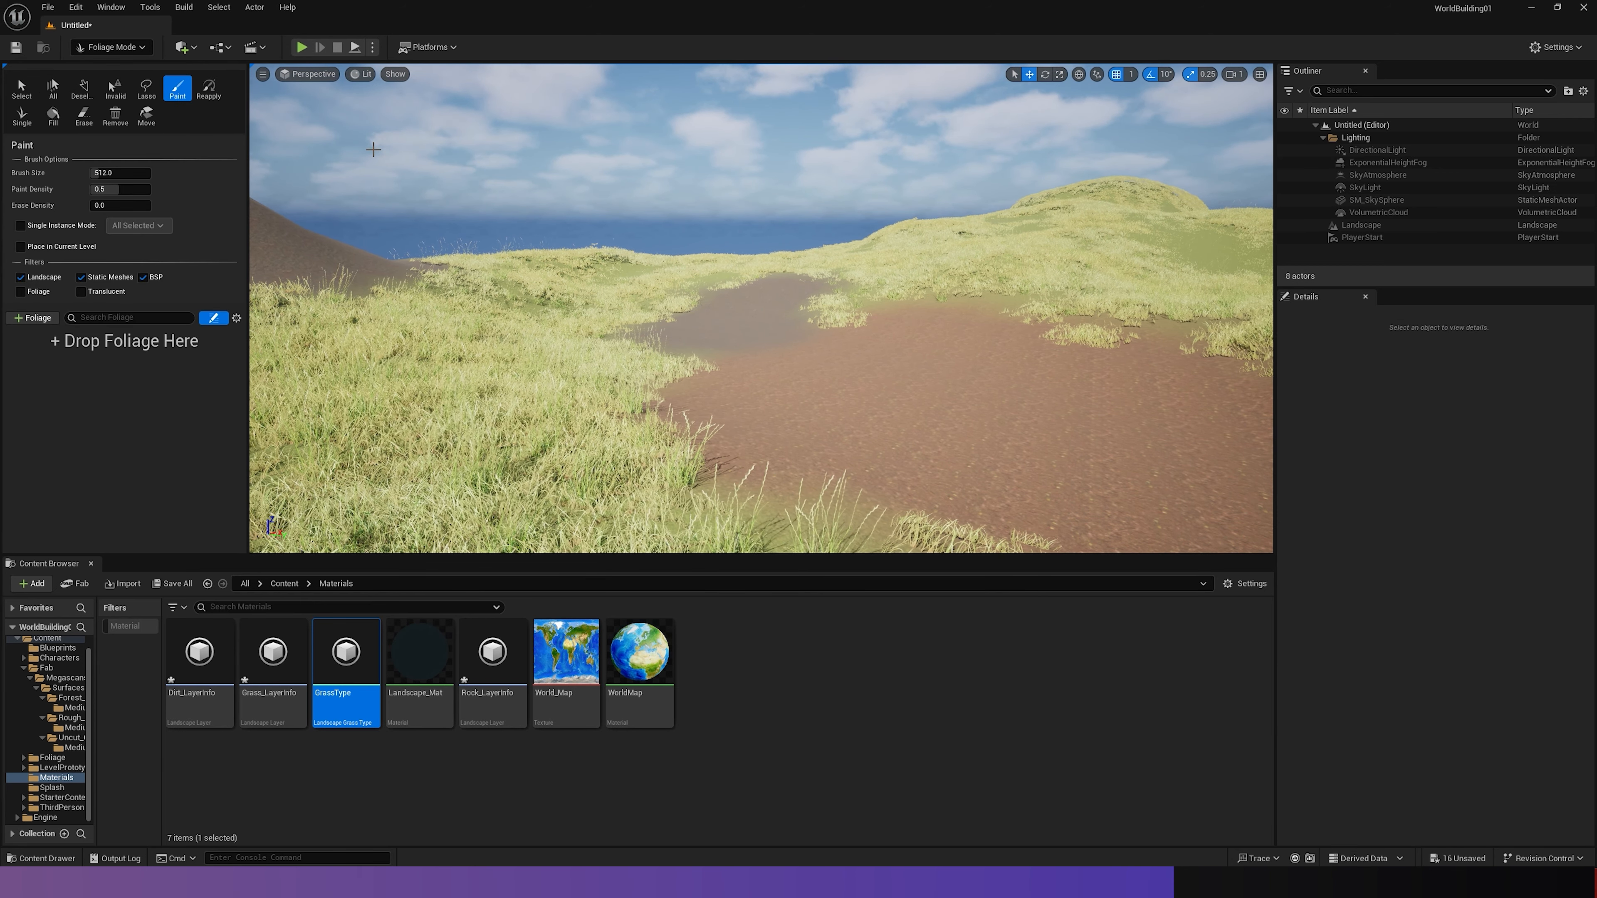
{"action": "right_click_drag", "start_coordinate": [781, 324], "coordinate": [826, 348]}
{"action": "key", "text": "w"}
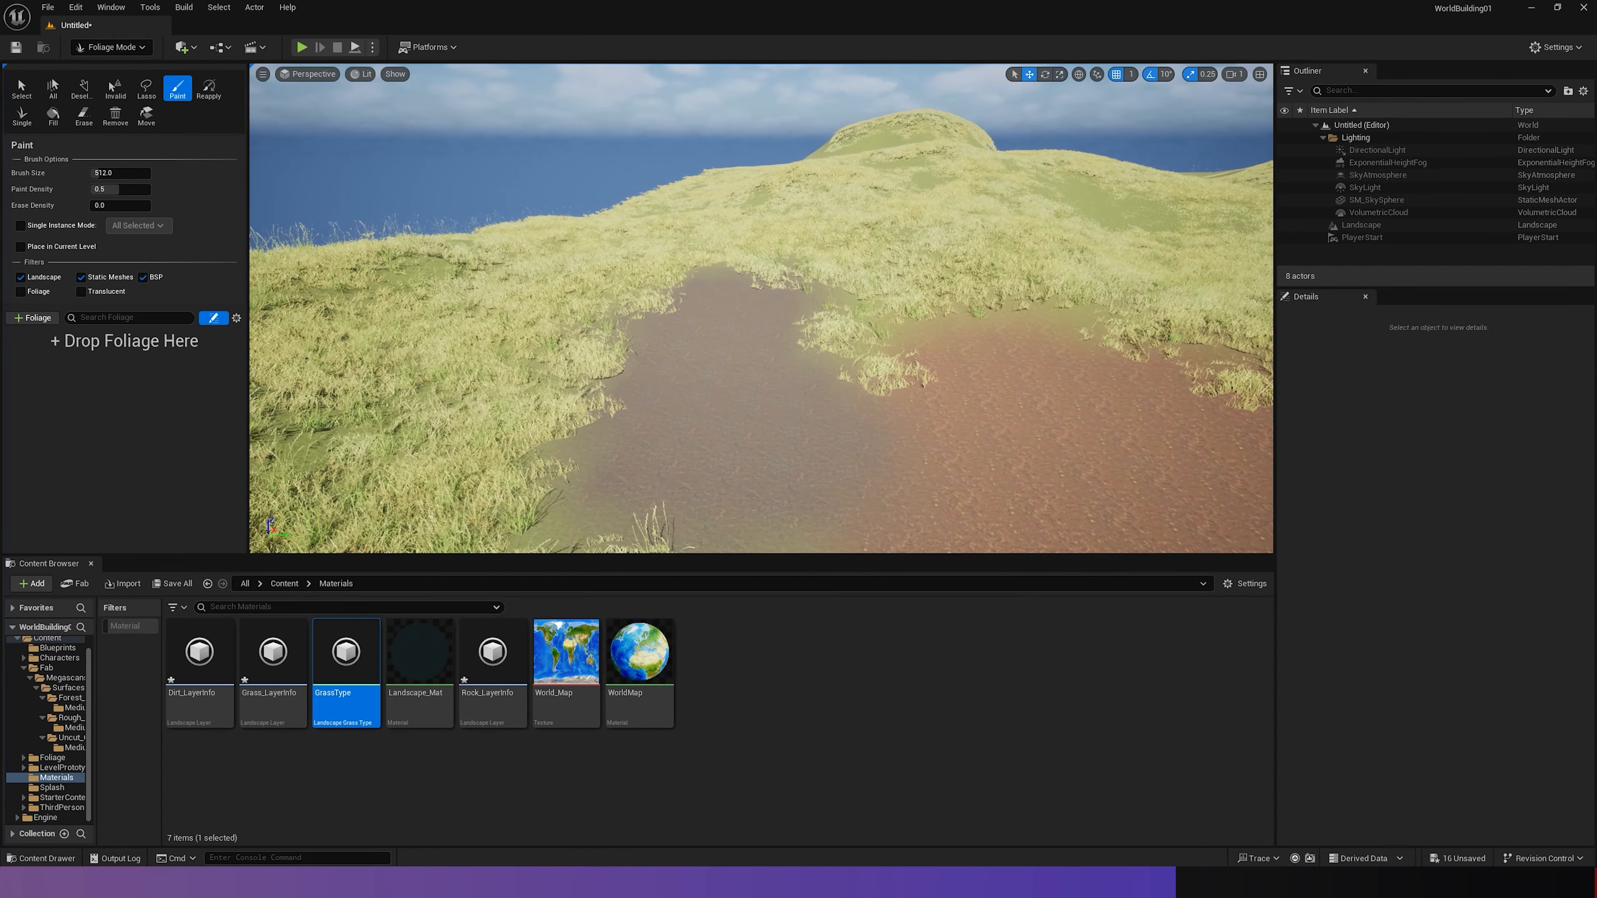
{"action": "right_click_drag", "start_coordinate": [724, 318], "coordinate": [682, 310]}
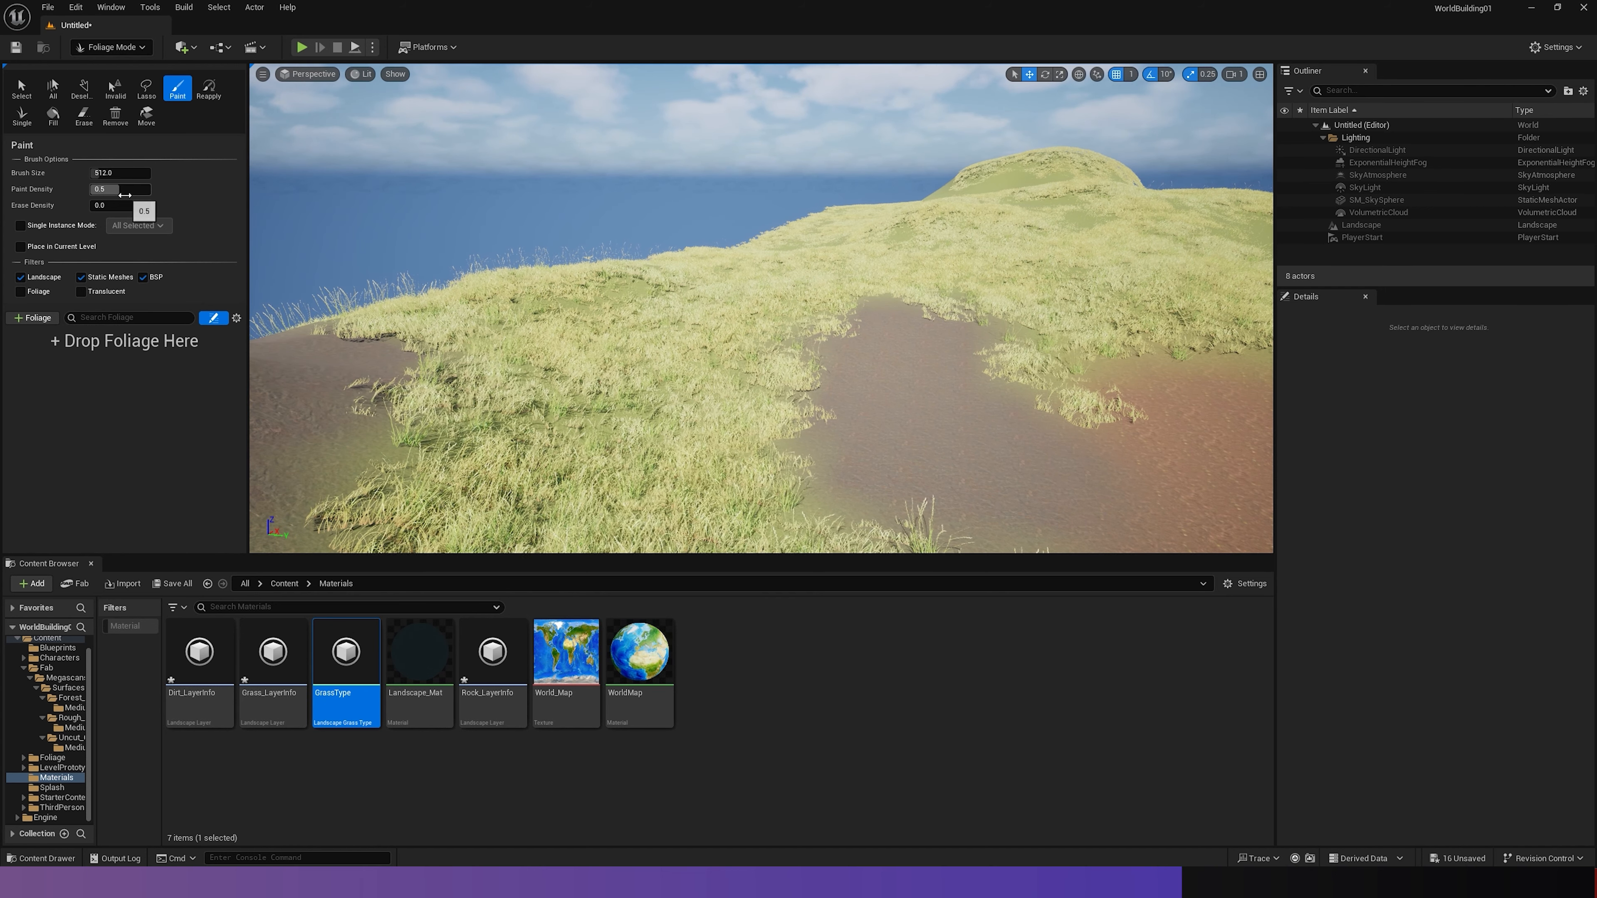
{"action": "left_click", "coordinate": [60, 114]}
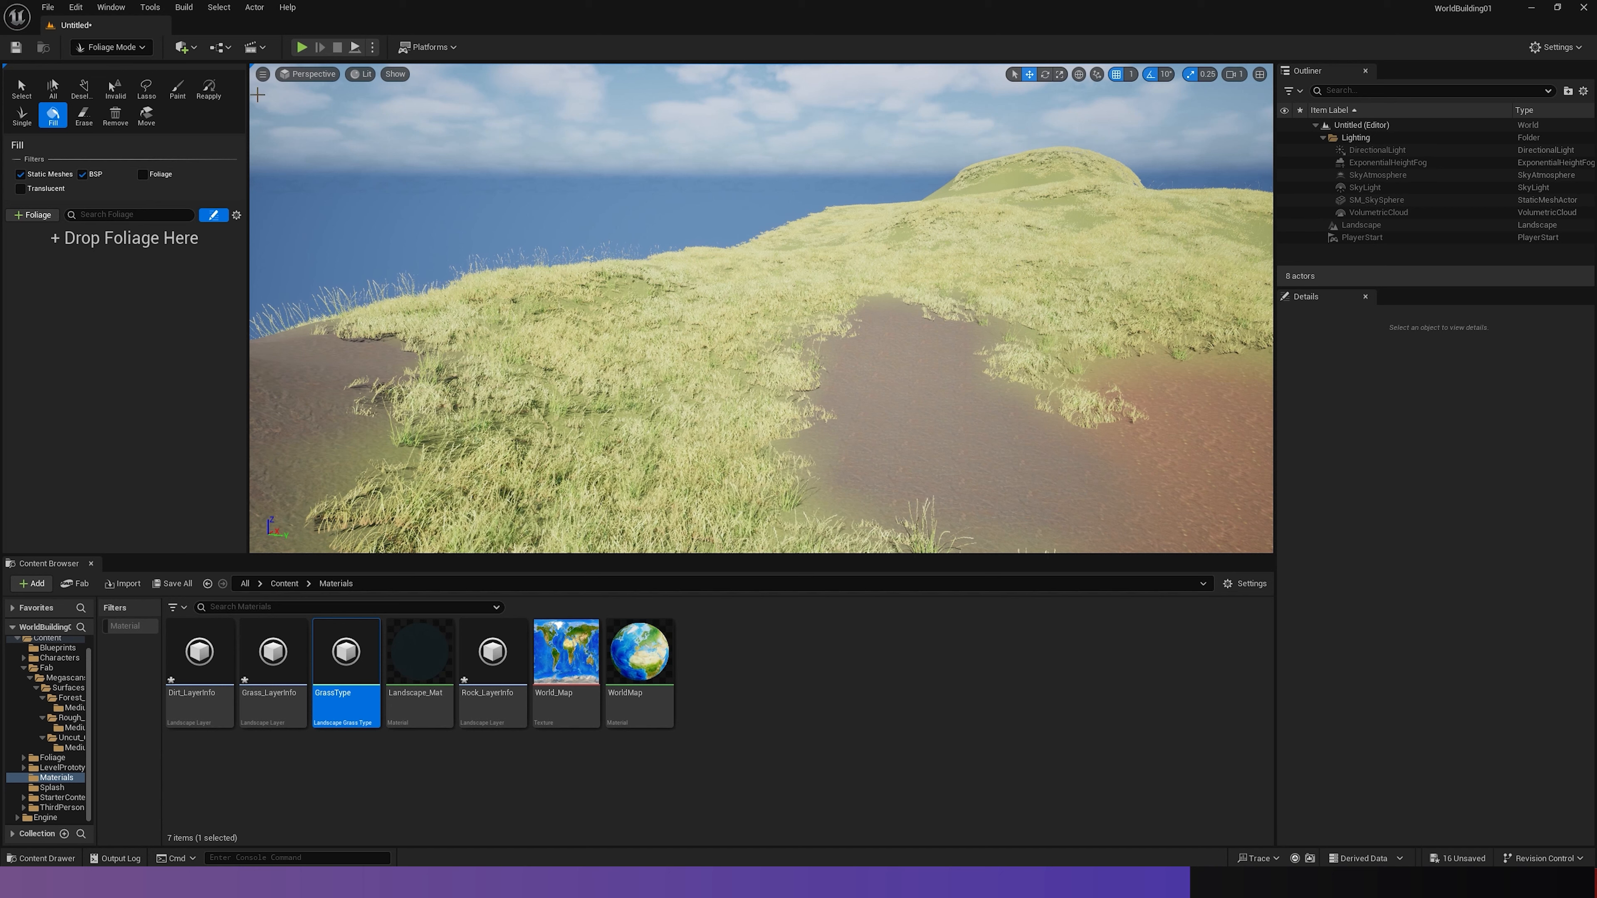
{"action": "left_click", "coordinate": [176, 89]}
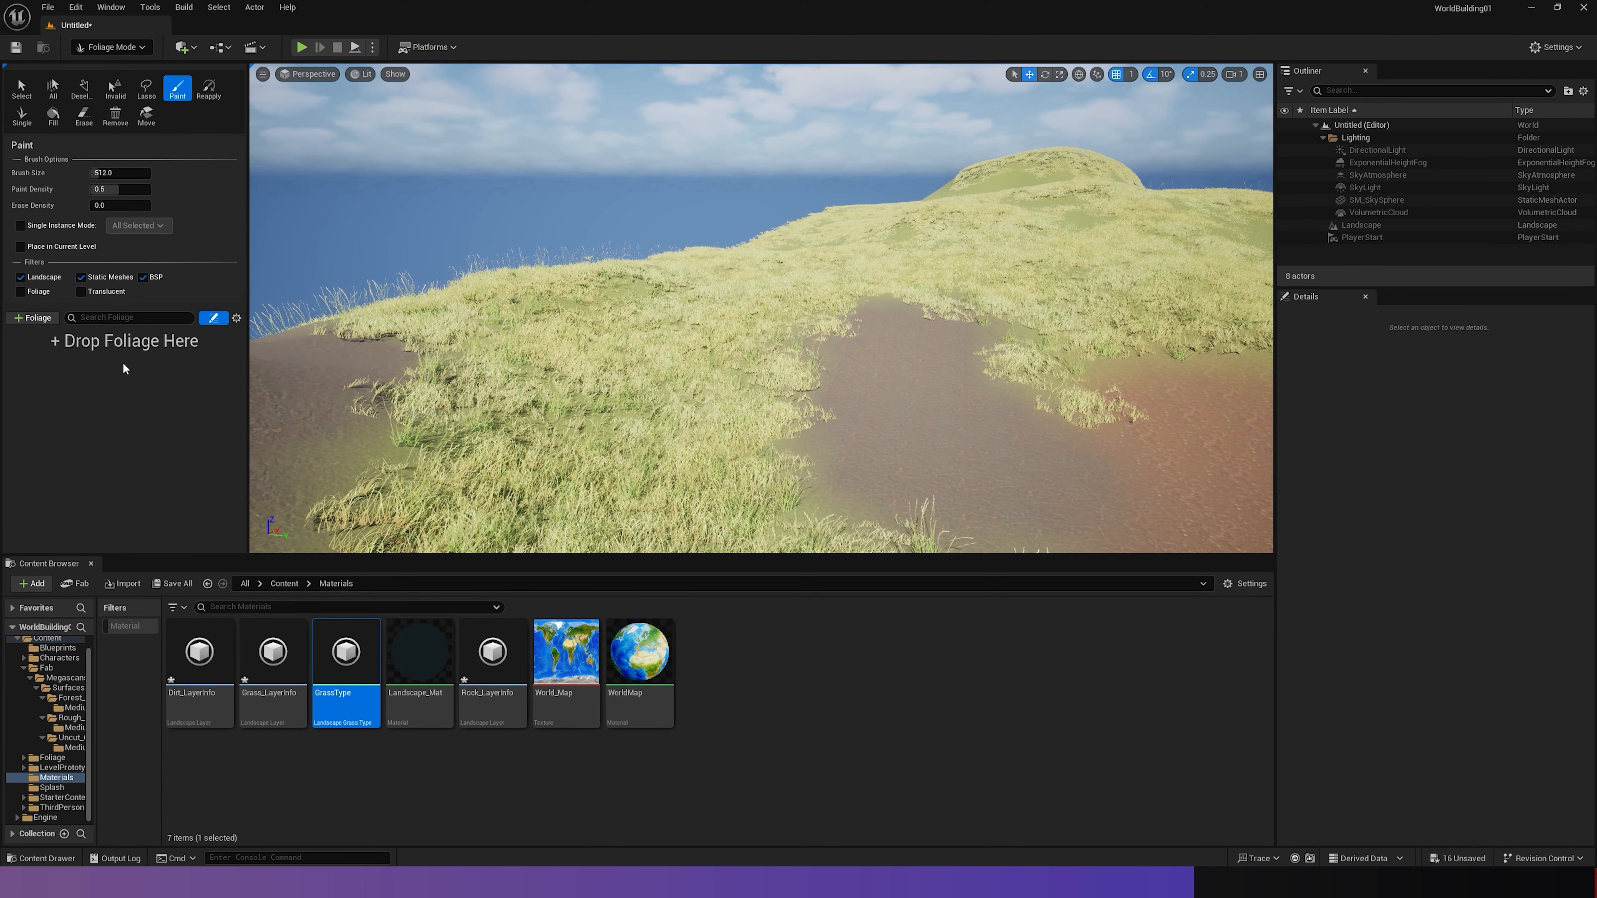
- Browse the project content to Foliage > Foliage_Sets > VOL11_Bushes > Meshes > NN
{"action": "left_click", "coordinate": [50, 760]}
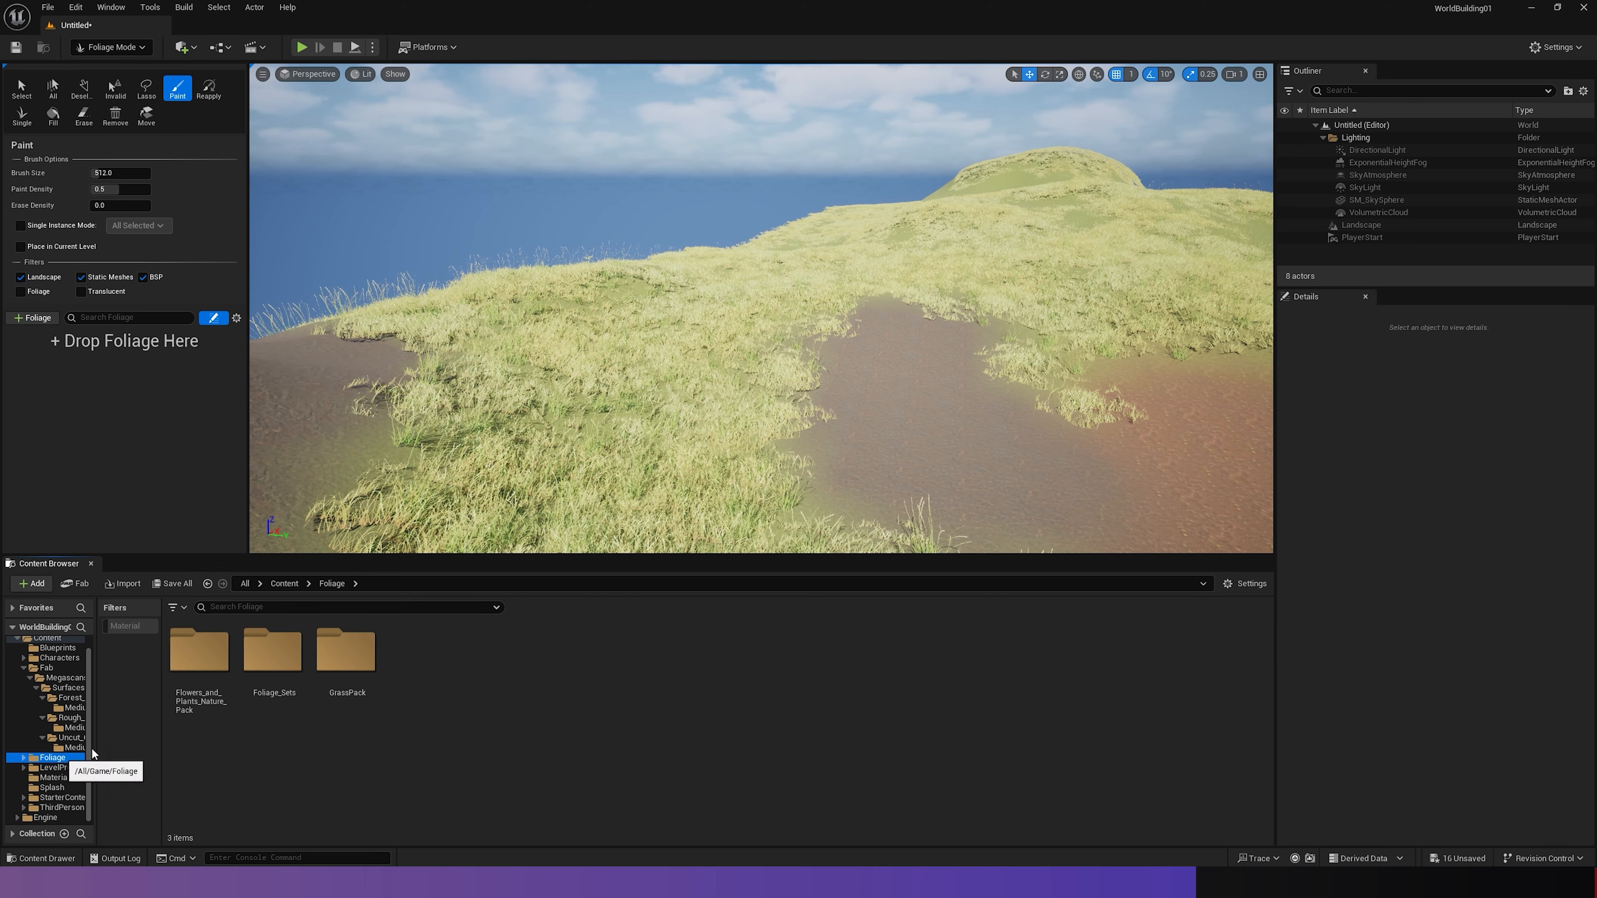
{"action": "double_click", "coordinate": [272, 651]}
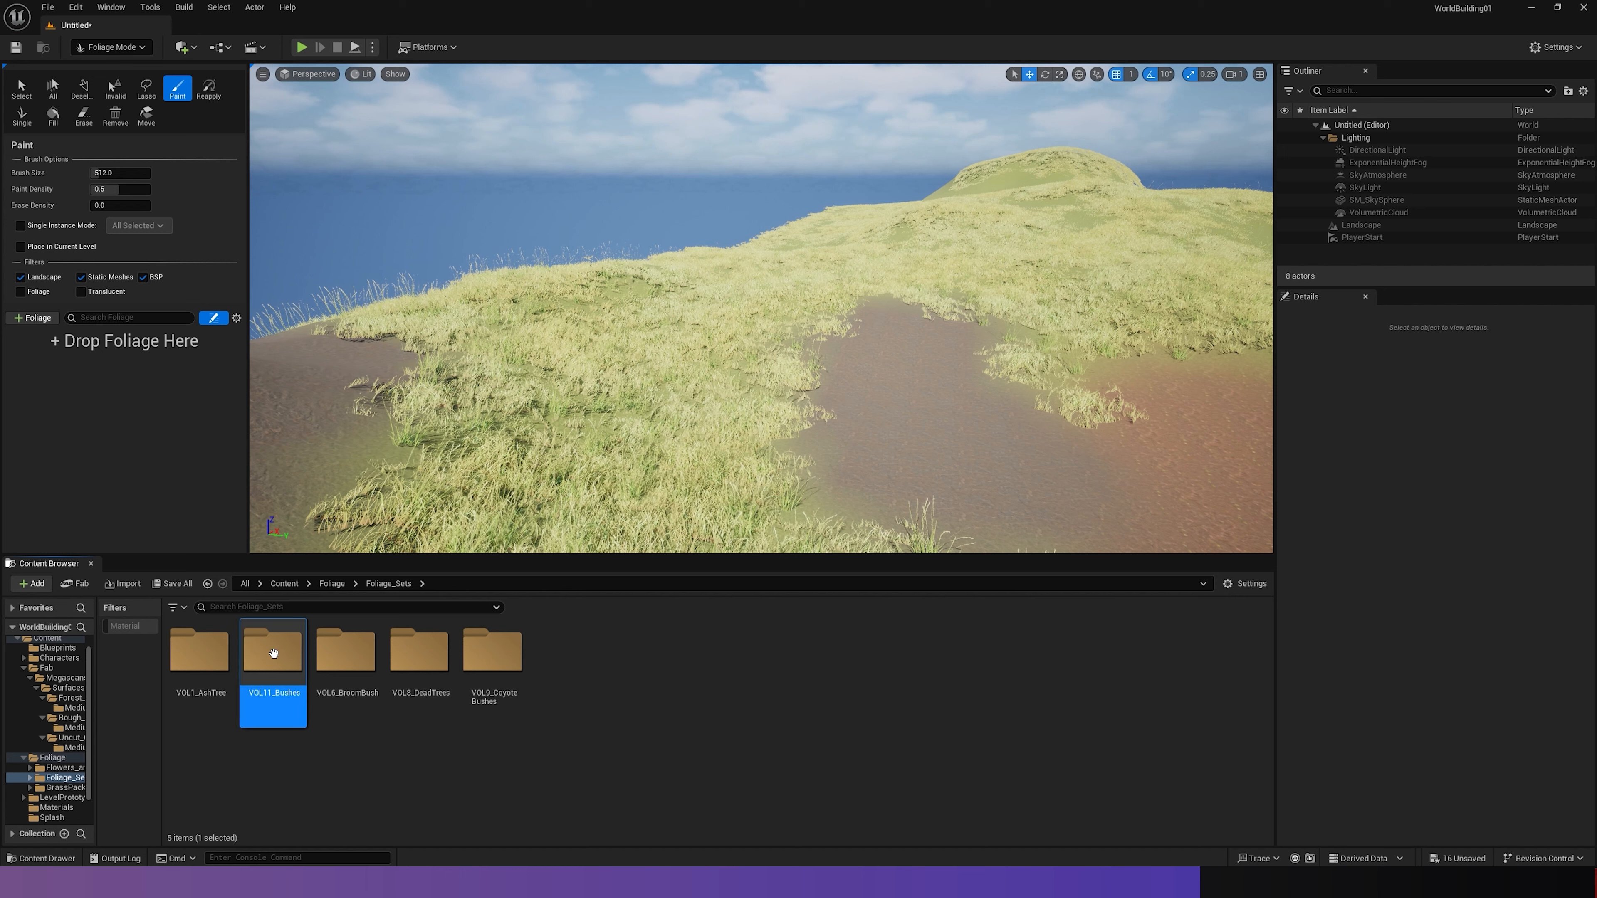
{"action": "double_click", "coordinate": [280, 699]}
{"action": "double_click", "coordinate": [427, 654]}
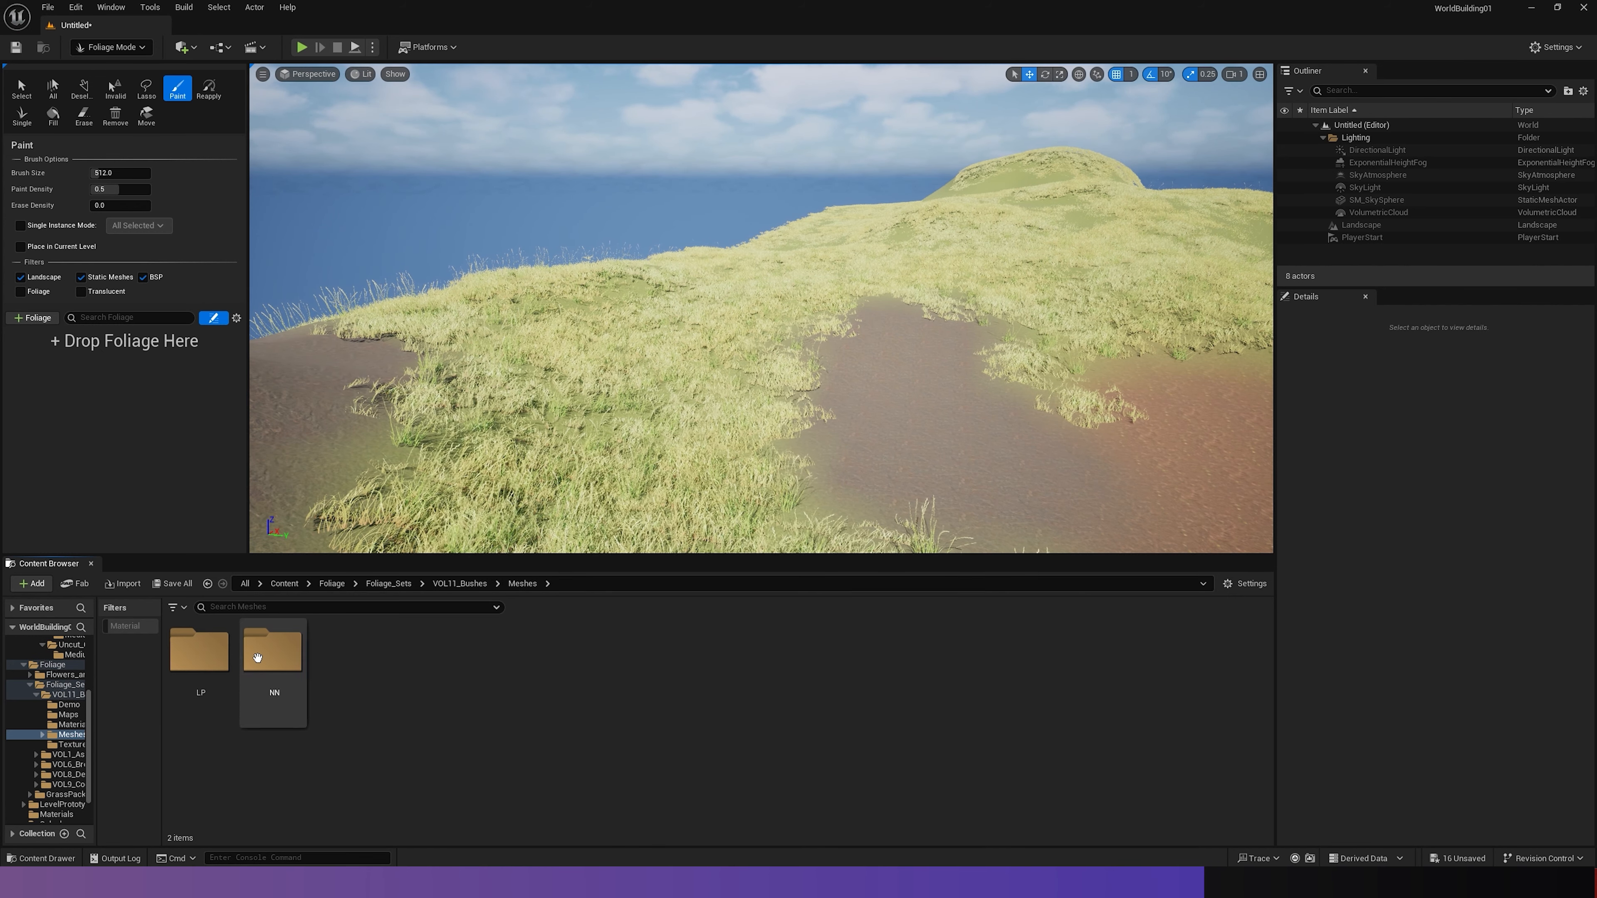
{"action": "double_click", "coordinate": [273, 651]}
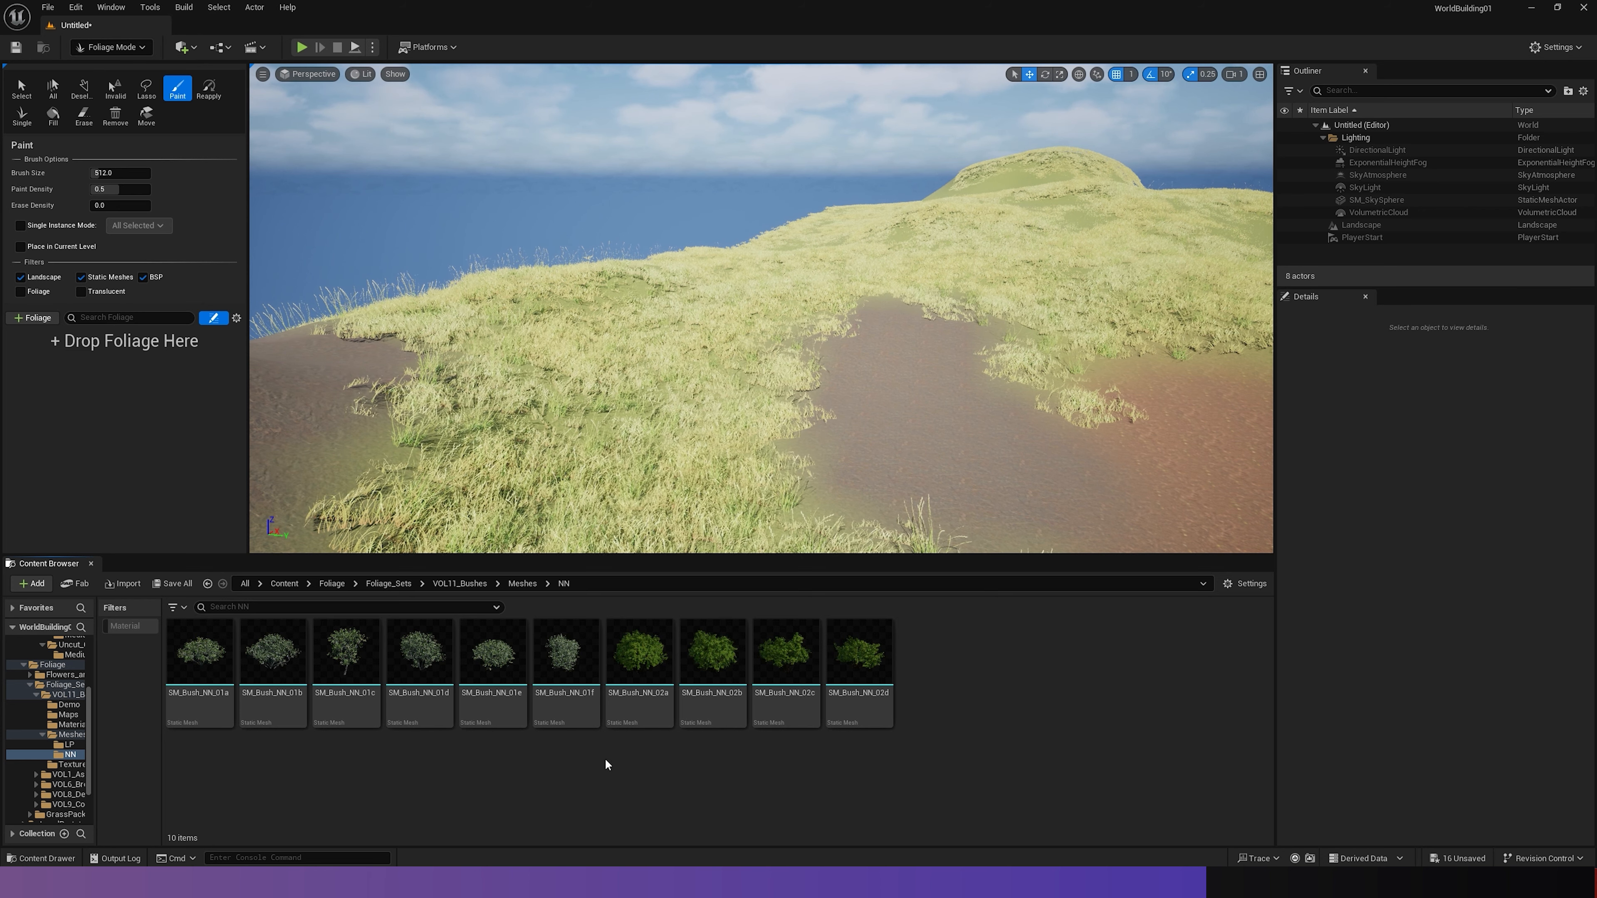
- Add the four green bush meshes SM_Bush_NN_02a through SM_Bush_NN_02d to the foliage palette
{"action": "left_click", "coordinate": [857, 658]}
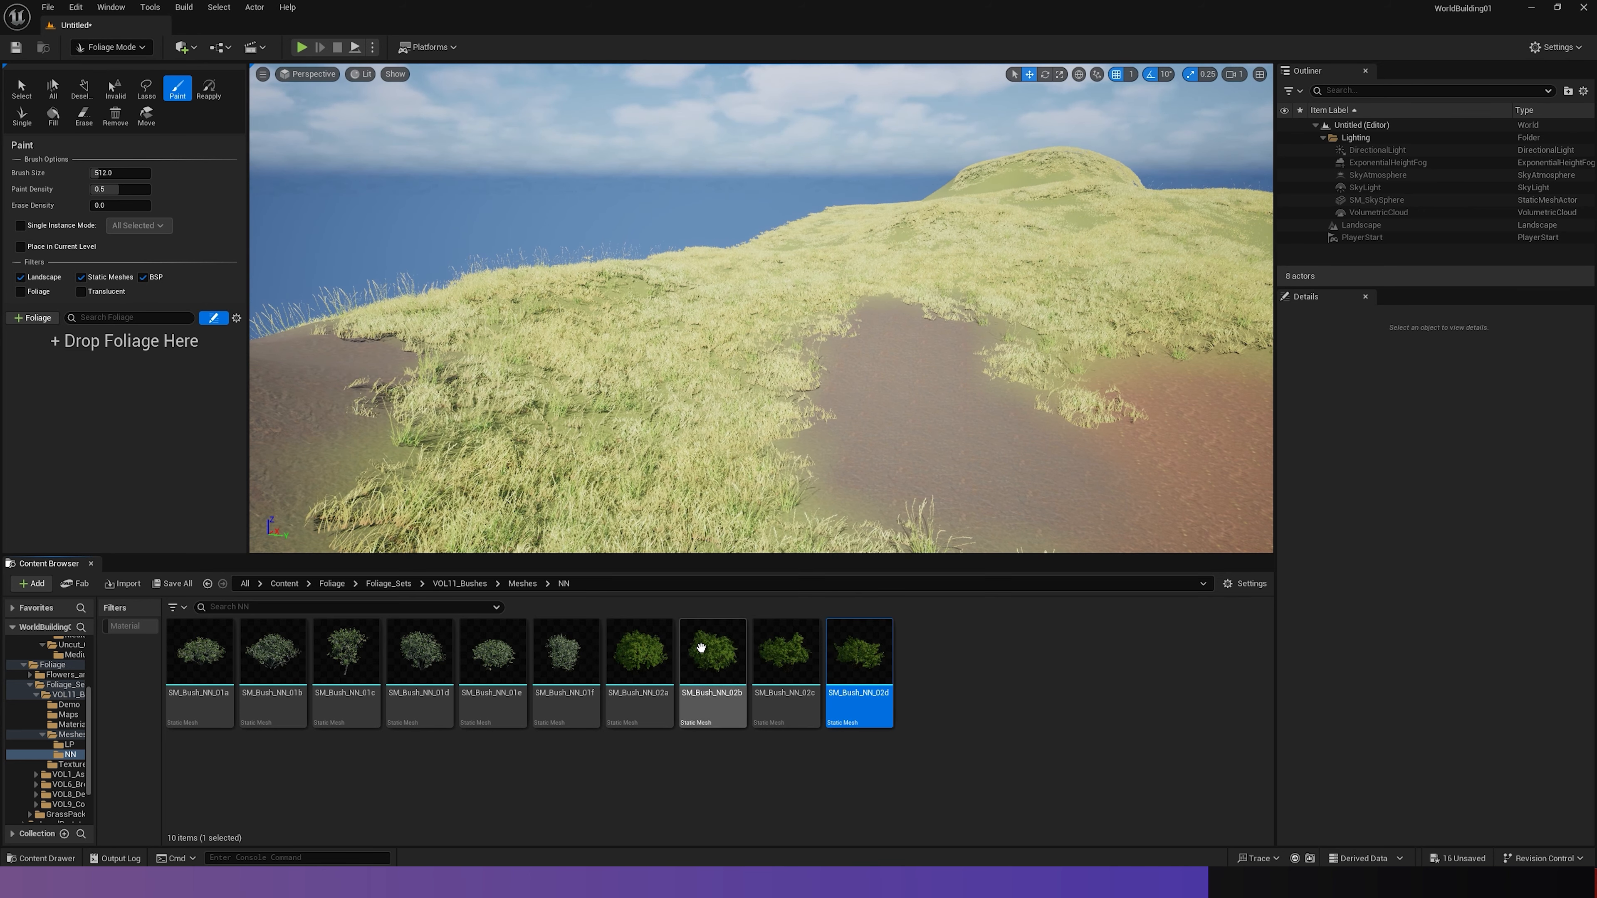
{"action": "left_click", "coordinate": [644, 655], "text": "shift"}
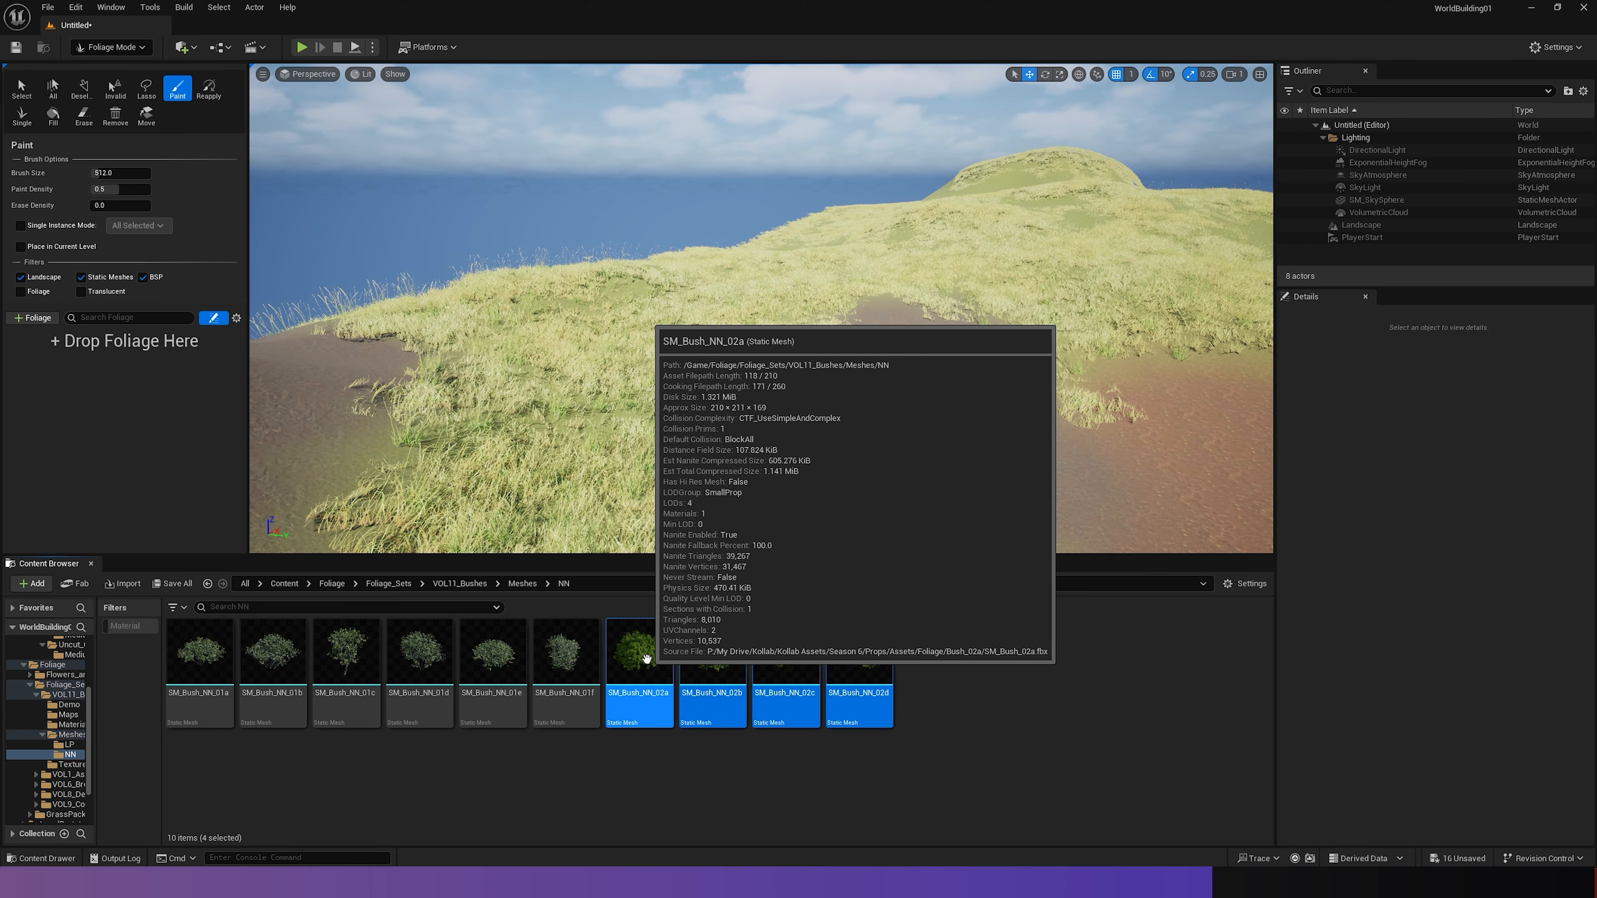
{"action": "left_click_drag", "start_coordinate": [646, 658], "coordinate": [83, 358]}
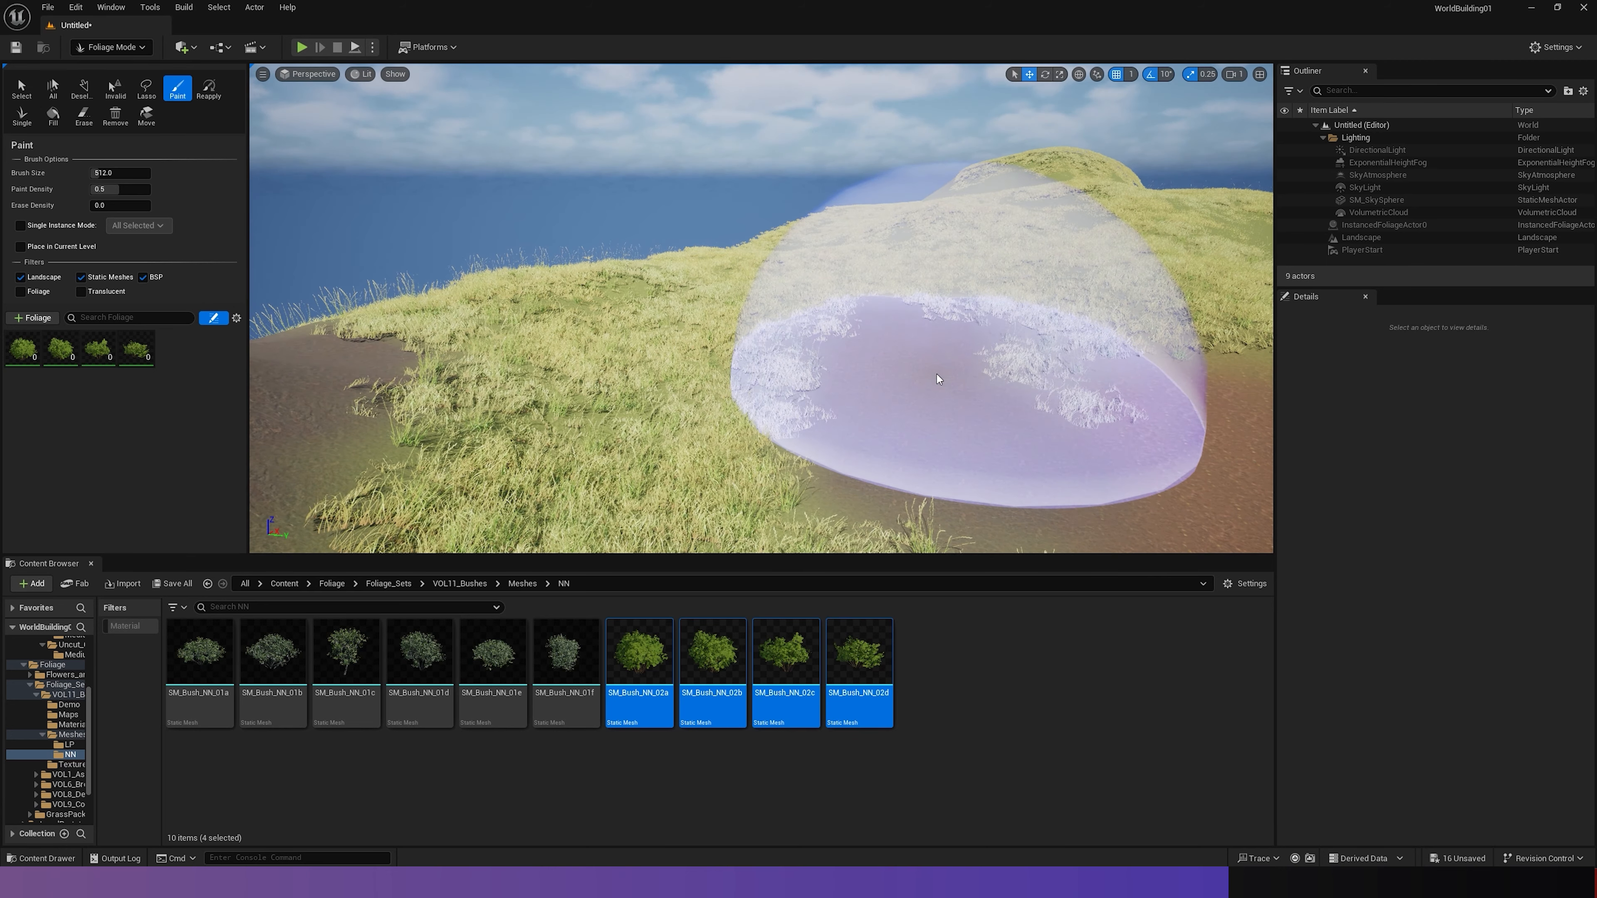
- Paint a dense trial clump of bushes over the dirt patch at paint density 0.5, and undo it
{"action": "left_click", "coordinate": [937, 377]}
{"action": "mouse_move", "coordinate": [947, 381]}
{"action": "right_mouse_down"}
{"action": "mouse_move", "coordinate": [943, 358]}
{"action": "mouse_move", "coordinate": [981, 360]}
{"action": "mouse_move", "coordinate": [982, 435]}
{"action": "mouse_move", "coordinate": [981, 367]}
{"action": "right_mouse_up"}
{"action": "key", "text": "w"}
{"action": "key", "text": "s"}
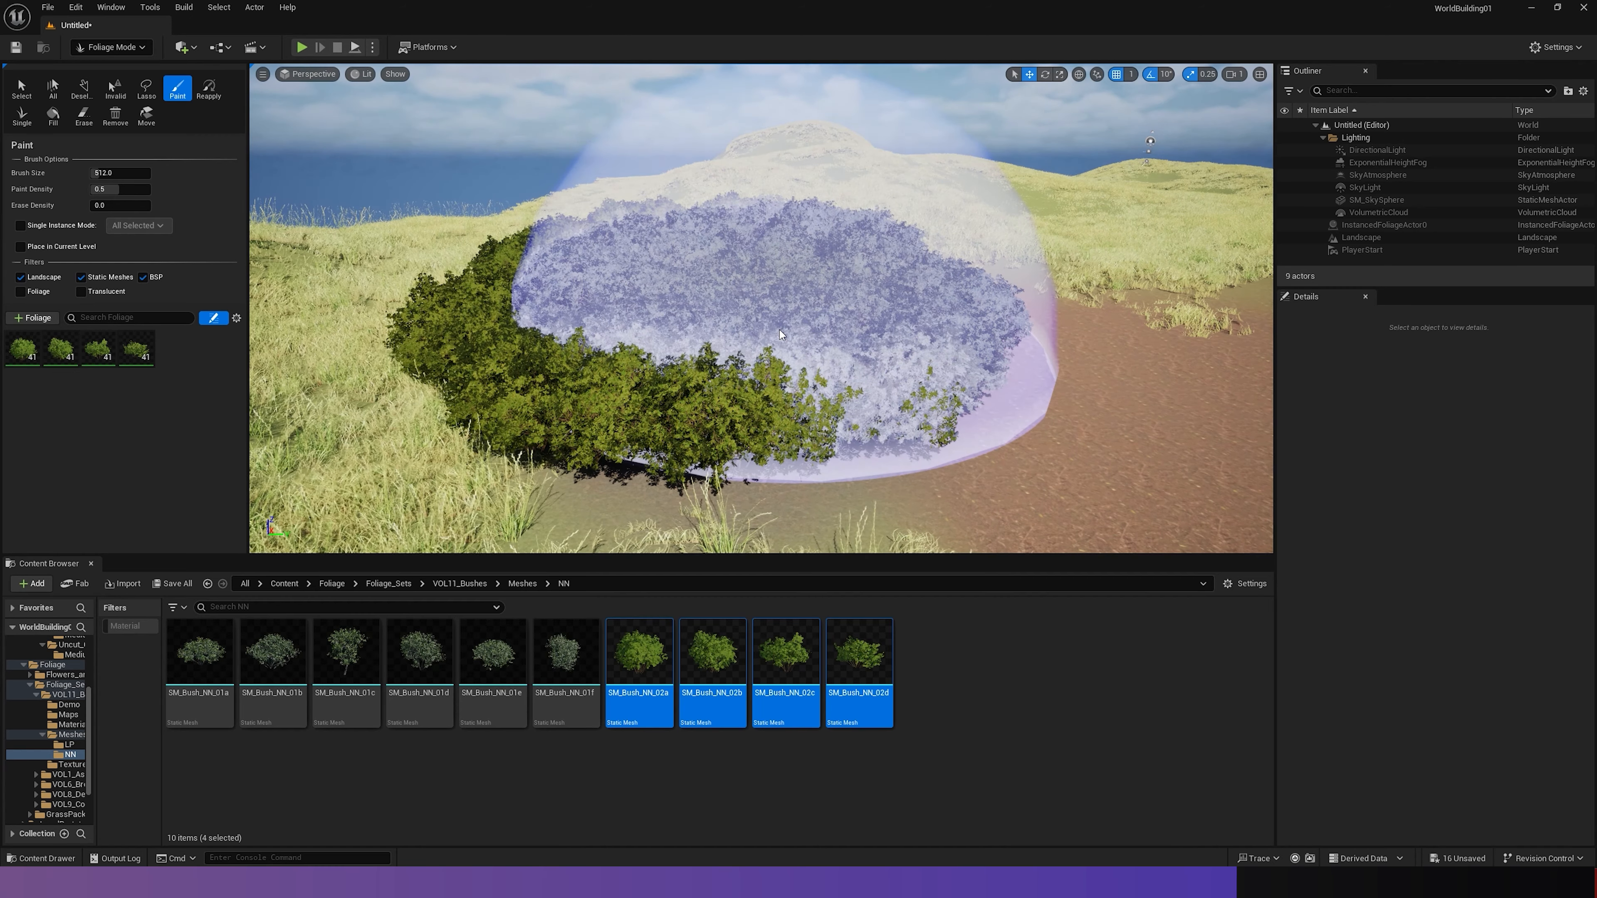
{"action": "key", "text": "ctrl+z"}
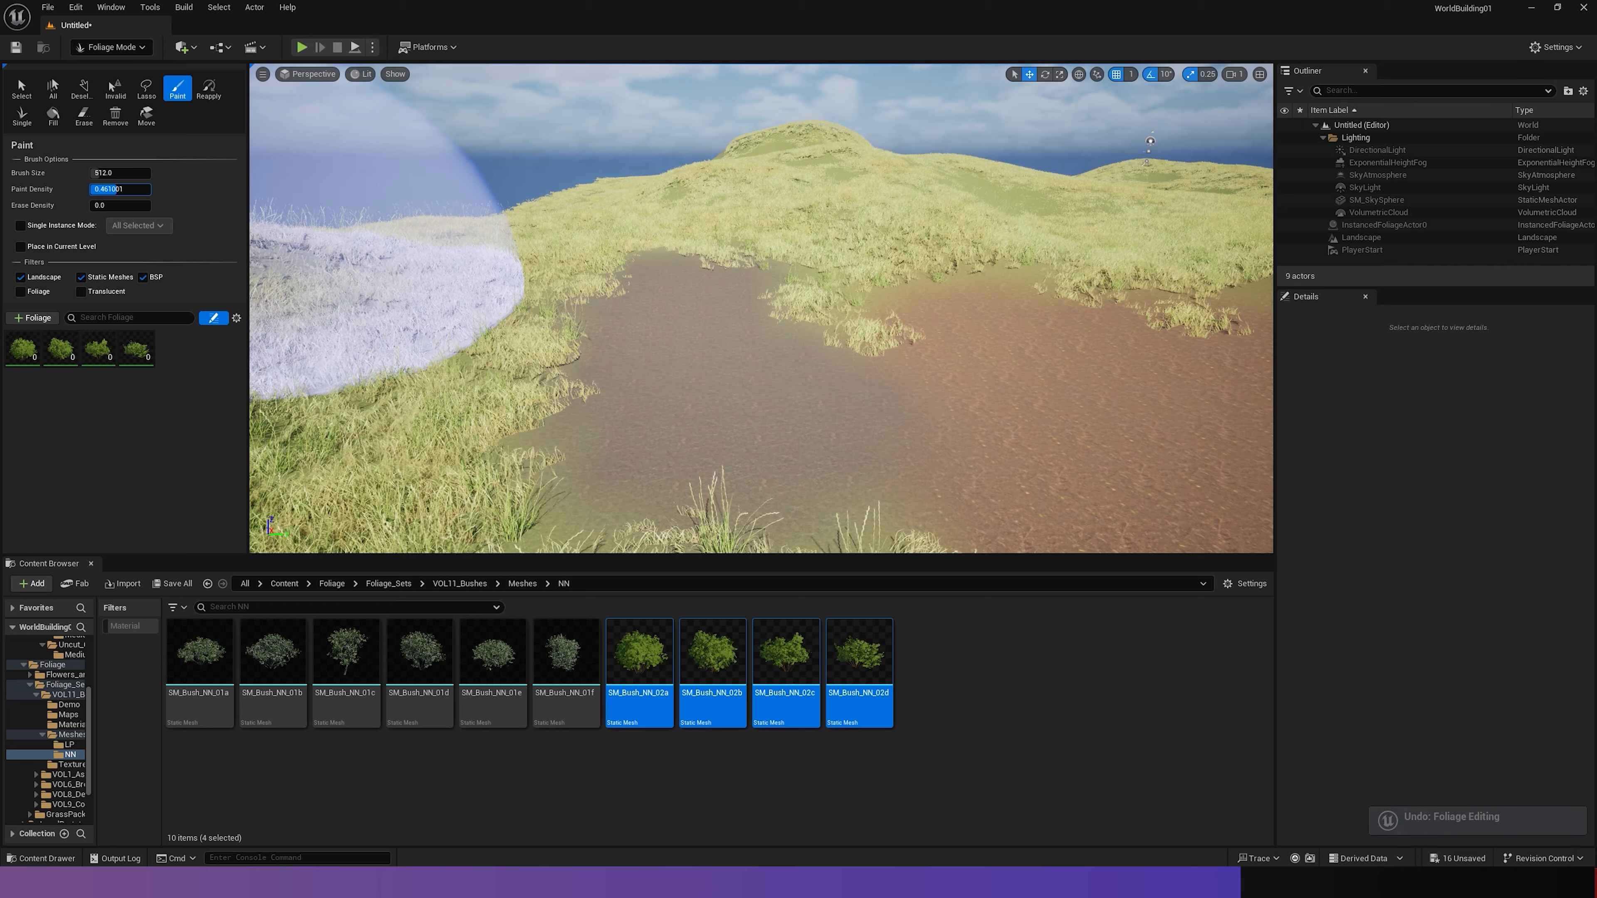
- Lower the paint density to about 0.09, paint trial bushes over the dirt patch, and undo the bushes
{"action": "left_click_drag", "start_coordinate": [110, 189], "coordinate": [106, 189]}
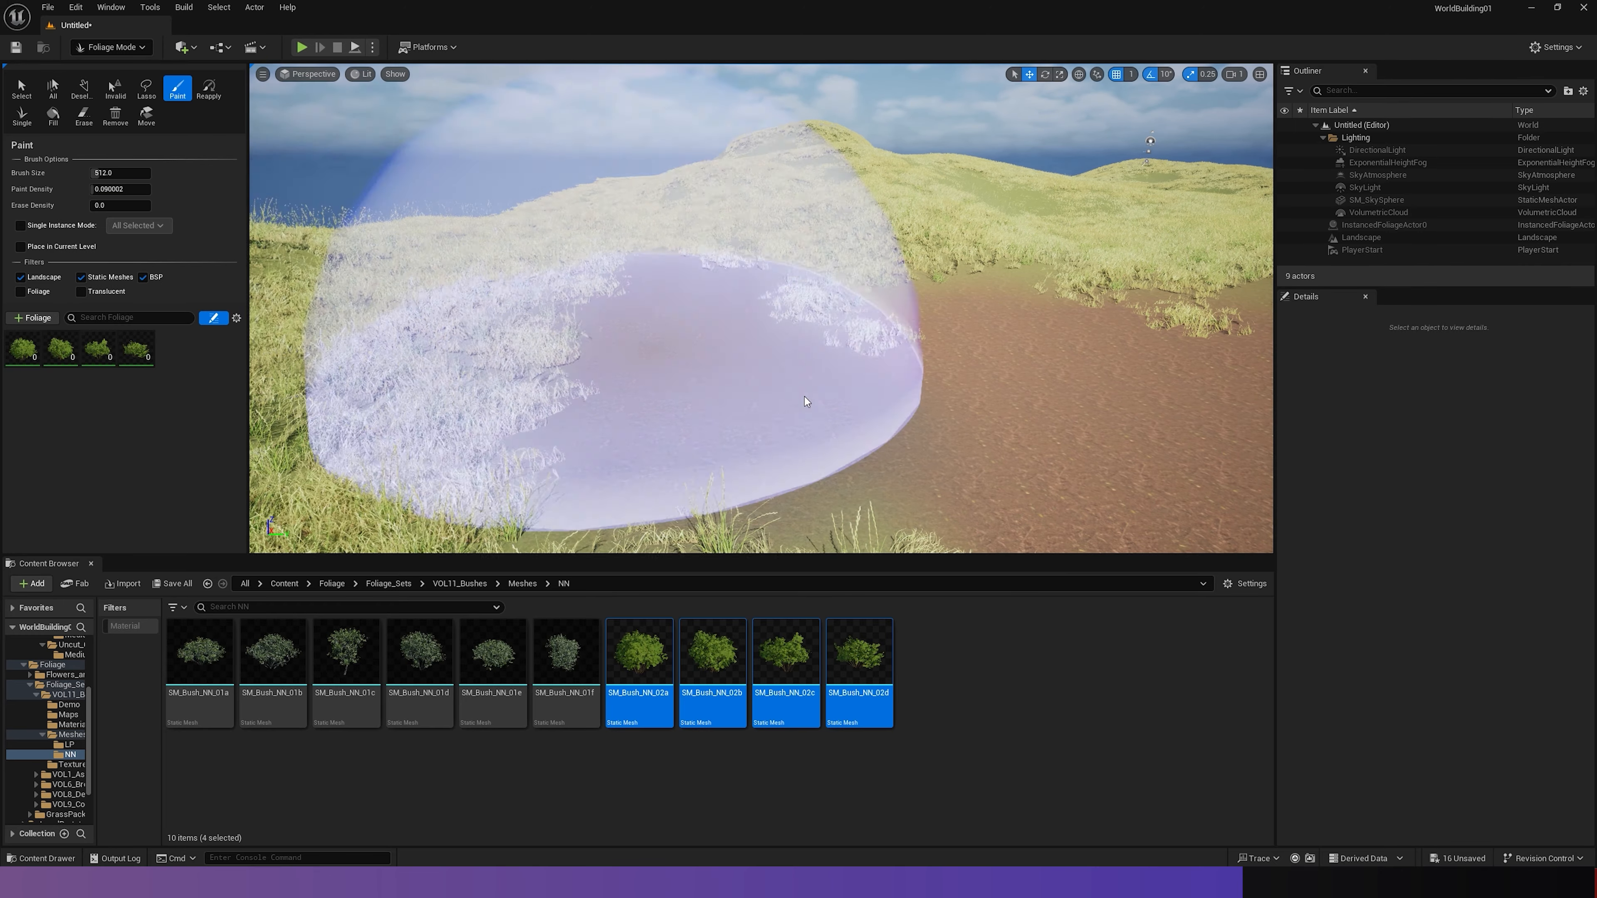
{"action": "left_click", "coordinate": [802, 362]}
{"action": "mouse_move", "coordinate": [1077, 333]}
{"action": "right_mouse_down"}
{"action": "mouse_move", "coordinate": [1119, 333]}
{"action": "mouse_move", "coordinate": [1062, 315]}
{"action": "mouse_move", "coordinate": [1078, 332]}
{"action": "right_mouse_up"}
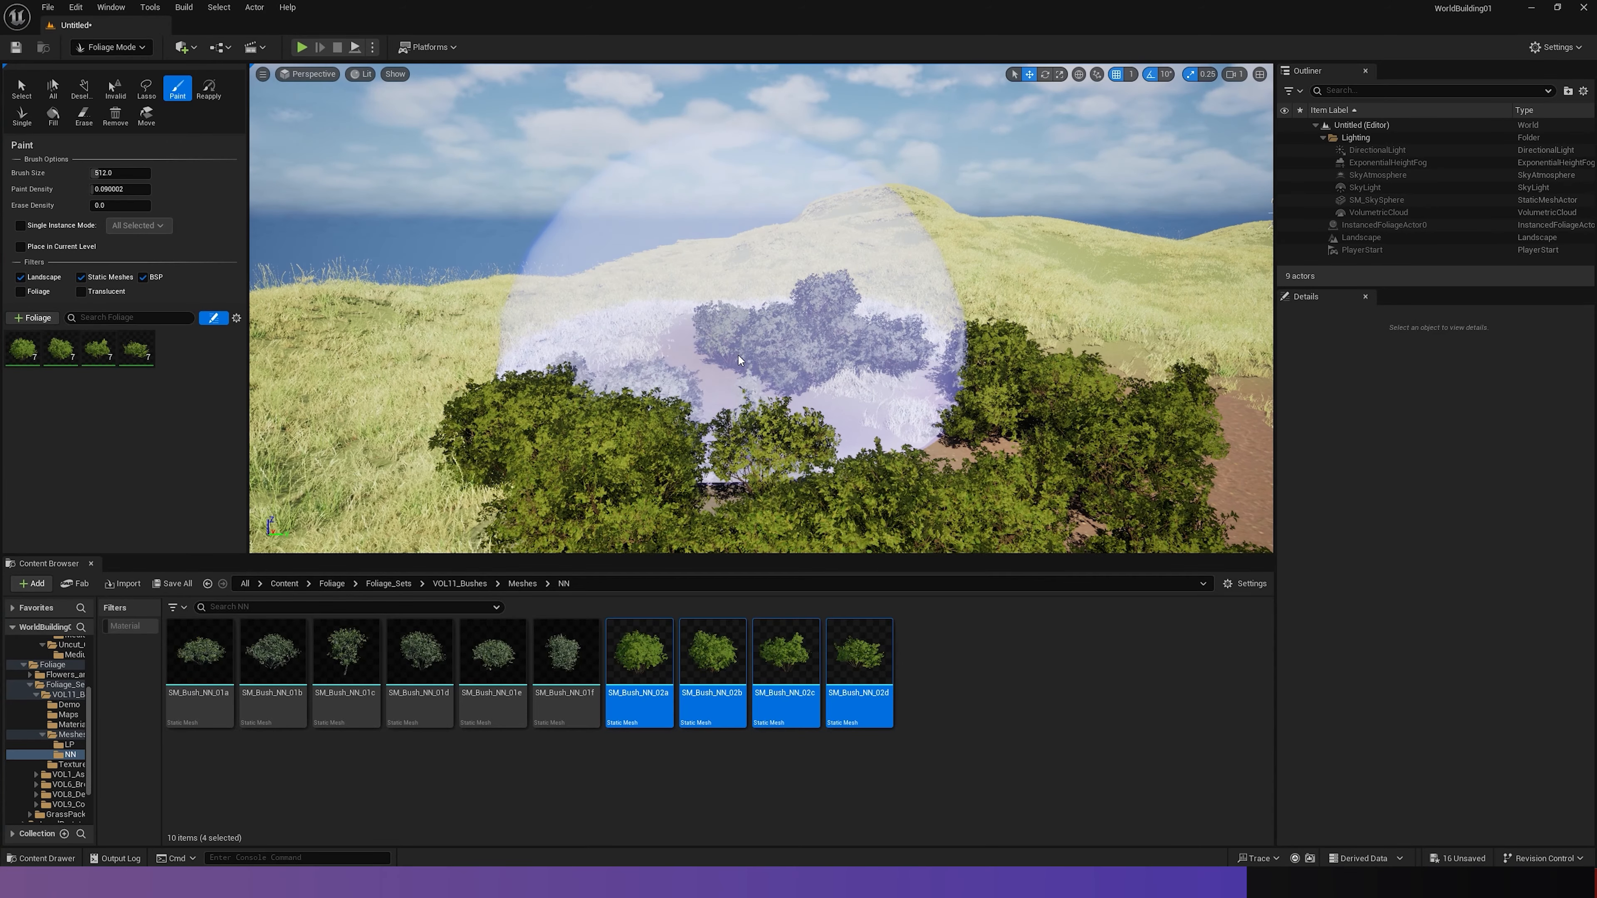
{"action": "key", "text": "ctrl+z"}
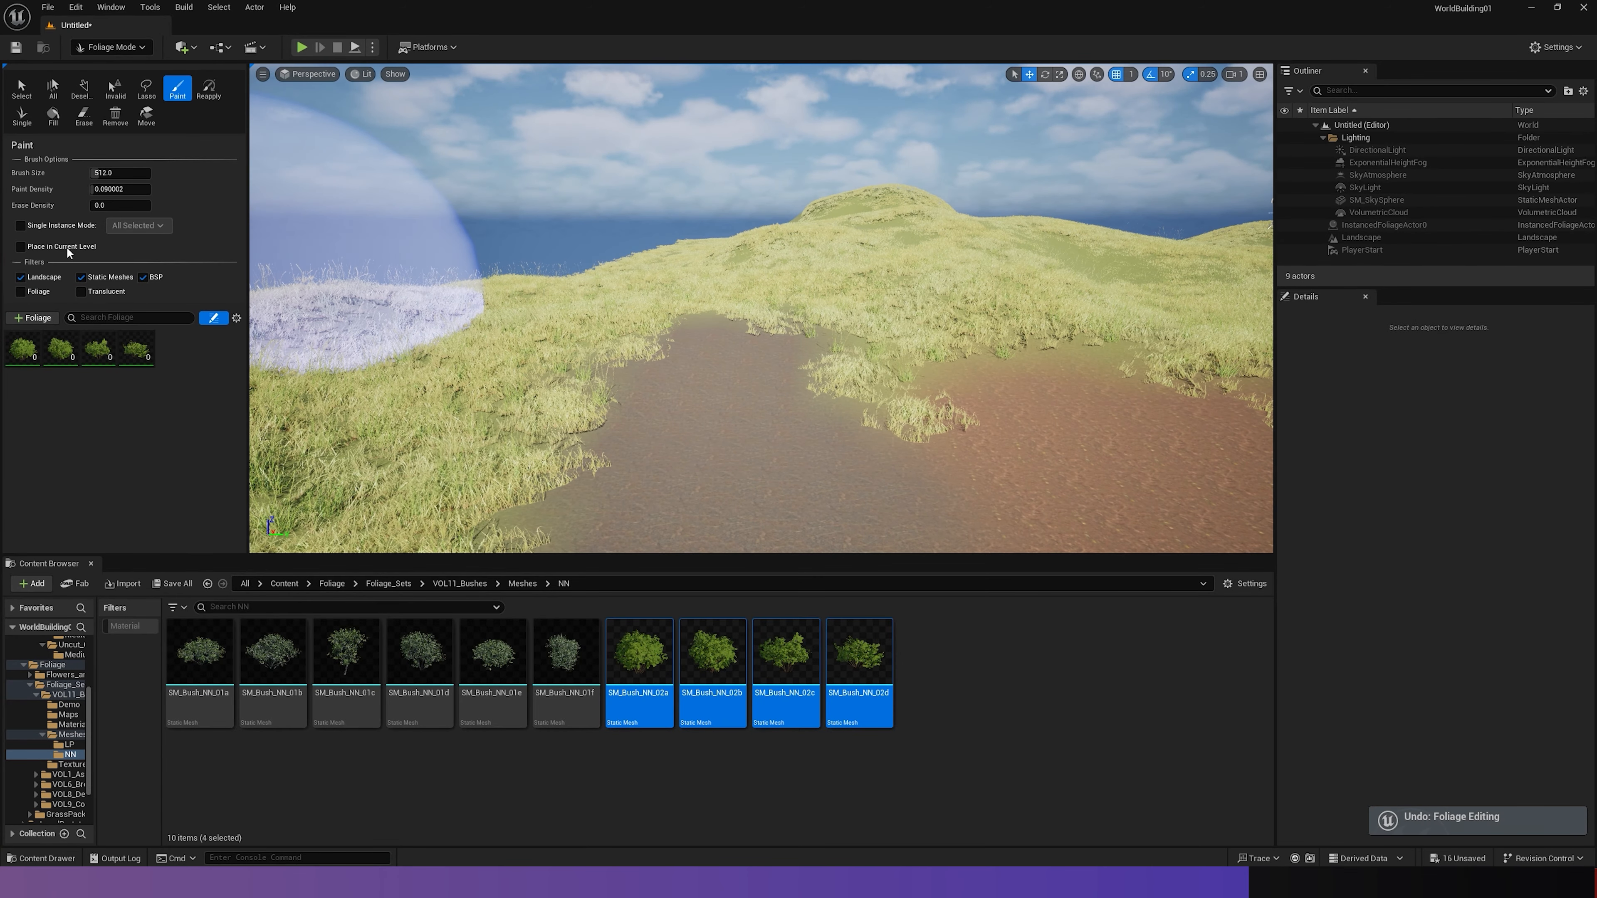
- Enable Single Instance Mode with All Selected, place a trial bush on the dirt patch, and undo the placement
{"action": "left_click", "coordinate": [22, 227]}
{"action": "left_click", "coordinate": [145, 225]}
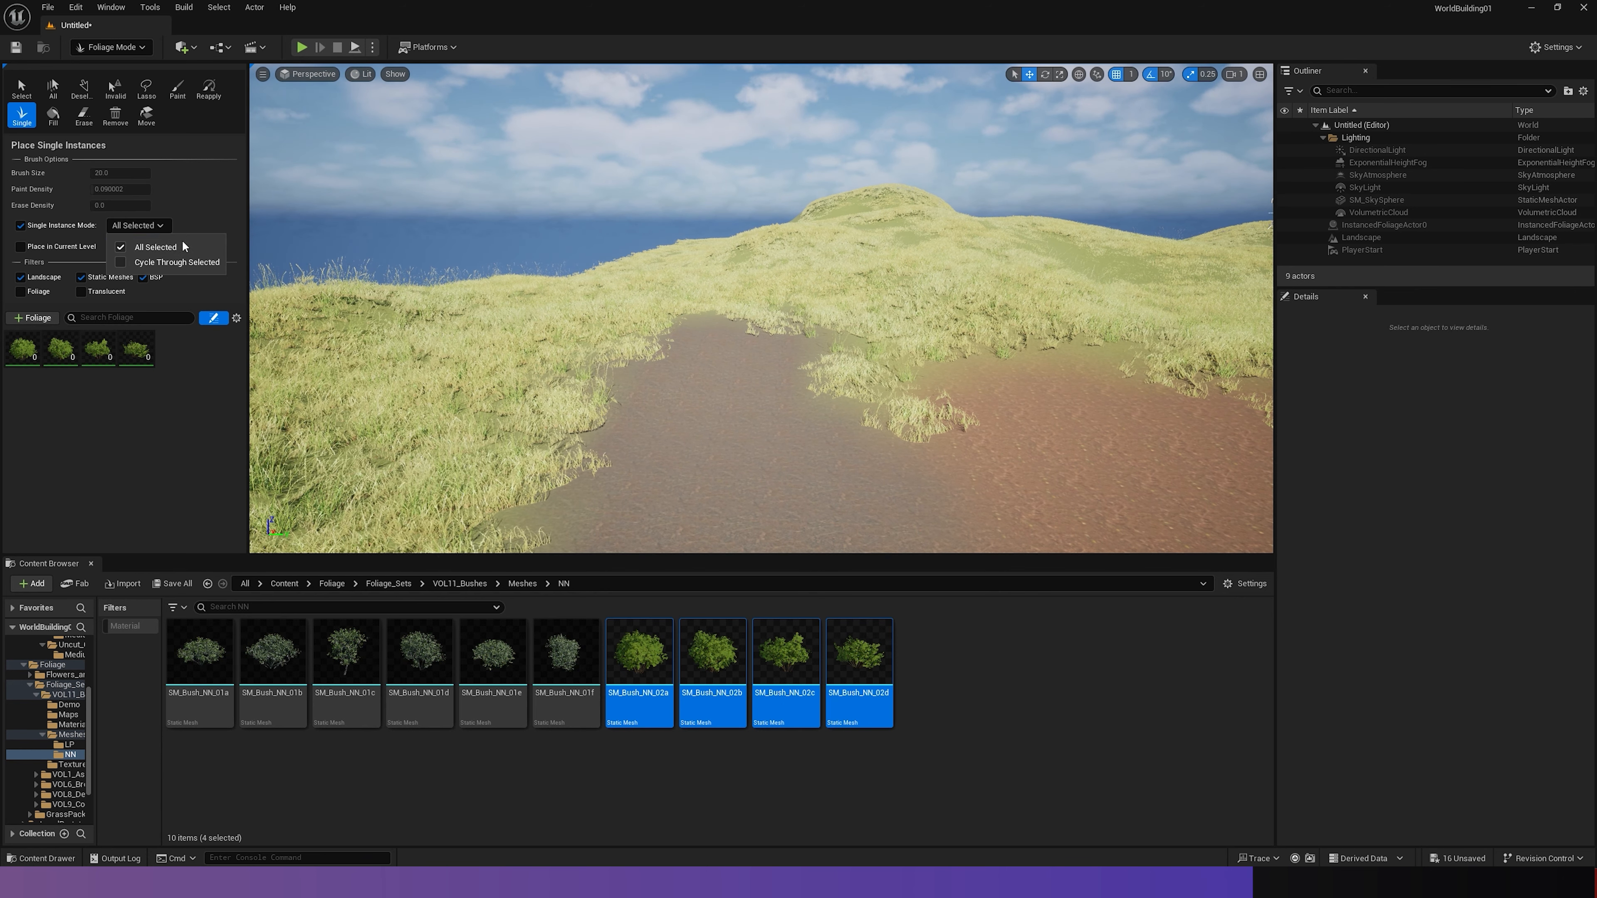
{"action": "left_click", "coordinate": [163, 250]}
{"action": "left_click", "coordinate": [680, 429]}
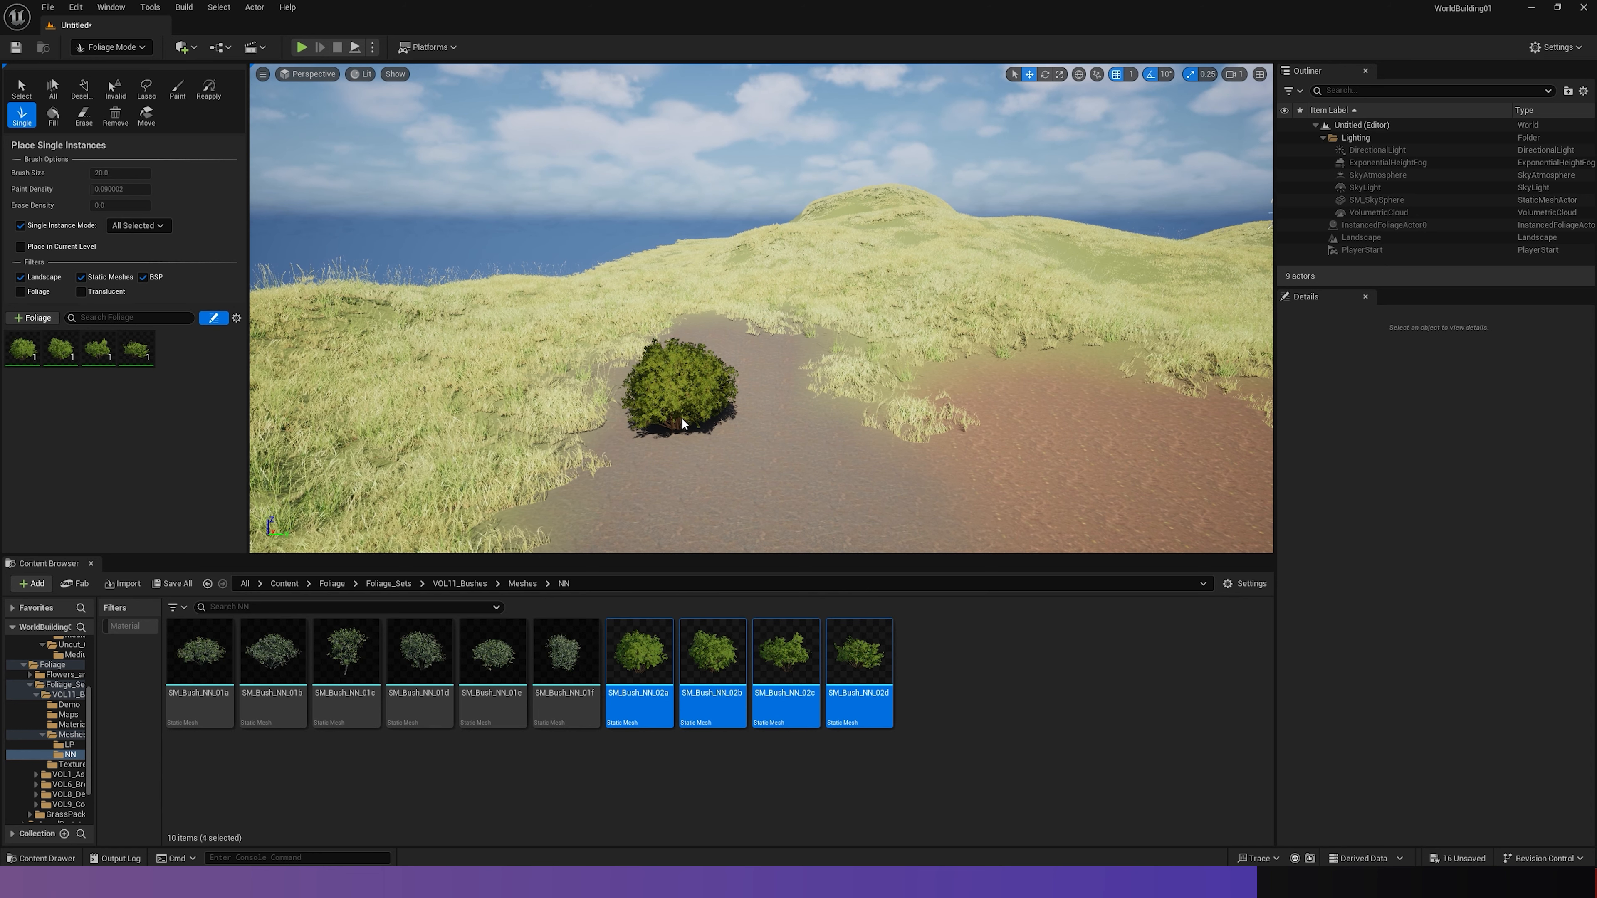
{"action": "key", "text": "ctrl+z"}
- Set single instance placement to Cycle Through Selected and place five green bushes around the edge of the dirt patch
{"action": "left_click", "coordinate": [131, 226]}
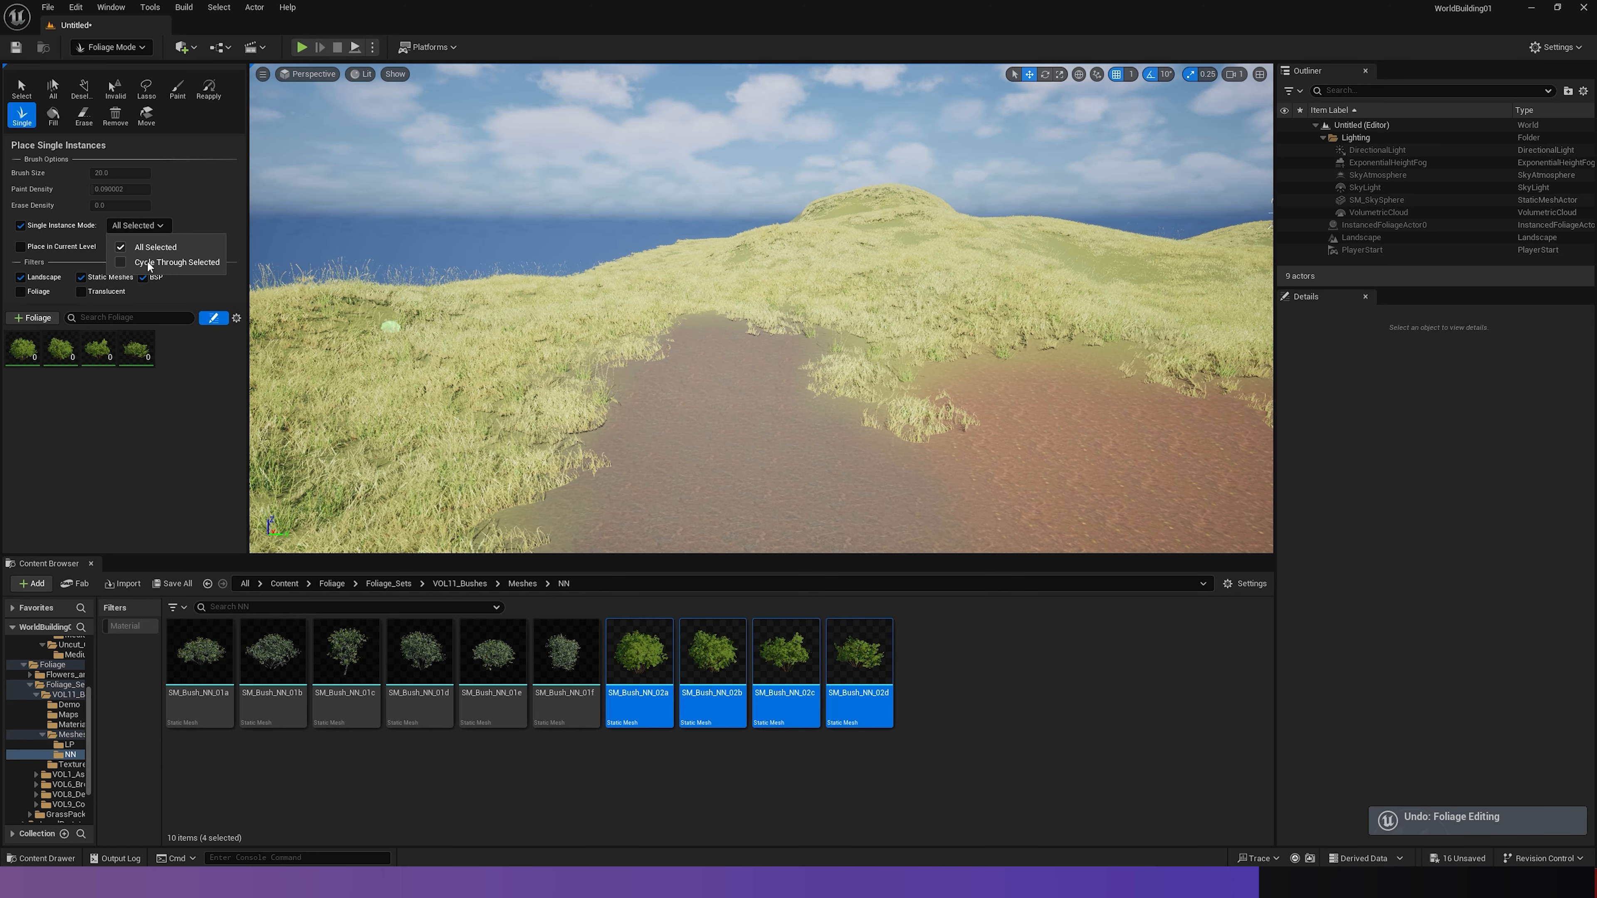
{"action": "key", "text": "w"}
{"action": "right_click_drag", "start_coordinate": [589, 378], "coordinate": [682, 344]}
{"action": "left_click", "coordinate": [660, 329]}
{"action": "left_click", "coordinate": [937, 342]}
{"action": "left_click", "coordinate": [553, 466]}
{"action": "left_click", "coordinate": [1248, 363]}
{"action": "scroll", "coordinate": [1248, 363], "scroll_direction": "down", "scroll_amount": 6}
{"action": "left_click", "coordinate": [496, 466]}
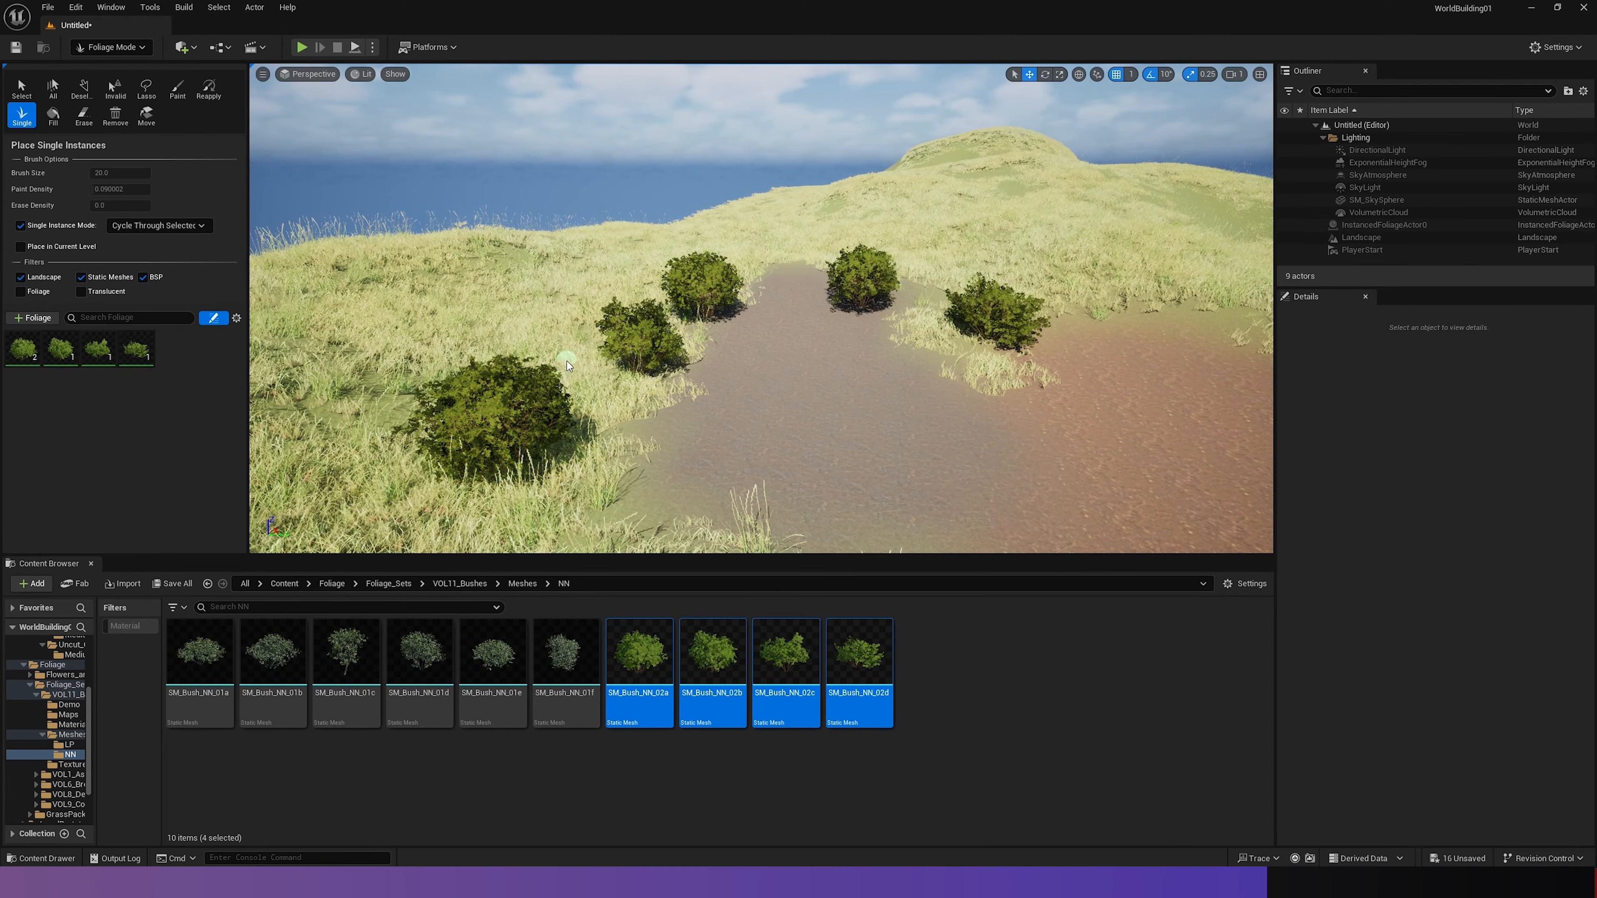
- Place more single green bushes around the border of the rock patch
{"action": "right_click_drag", "start_coordinate": [568, 363], "coordinate": [531, 365]}
{"action": "key", "text": "s"}
{"action": "left_click", "coordinate": [741, 498]}
{"action": "right_click_drag", "start_coordinate": [741, 499], "coordinate": [906, 497]}
{"action": "key", "text": "w"}
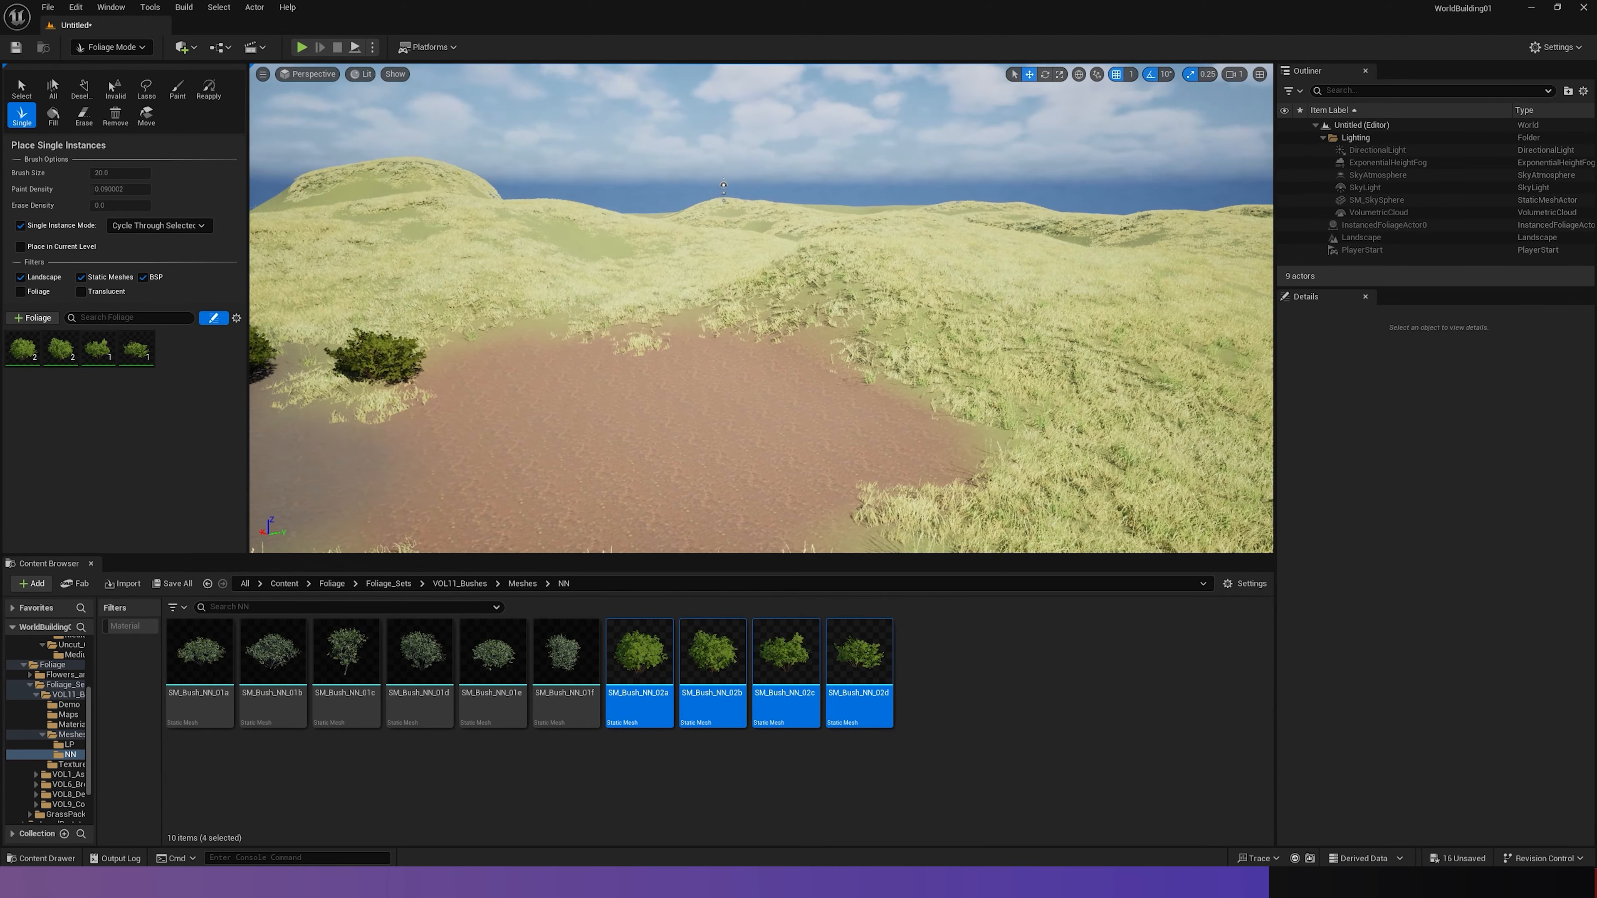
- Add the six bush meshes SM_Bush_NN_01a through SM_Bush_NN_01f to the foliage palette
{"action": "left_click", "coordinate": [364, 652]}
{"action": "left_click", "coordinate": [562, 657]}
{"action": "left_click", "coordinate": [200, 653], "text": "shift"}
{"action": "left_click_drag", "start_coordinate": [200, 652], "coordinate": [209, 369]}
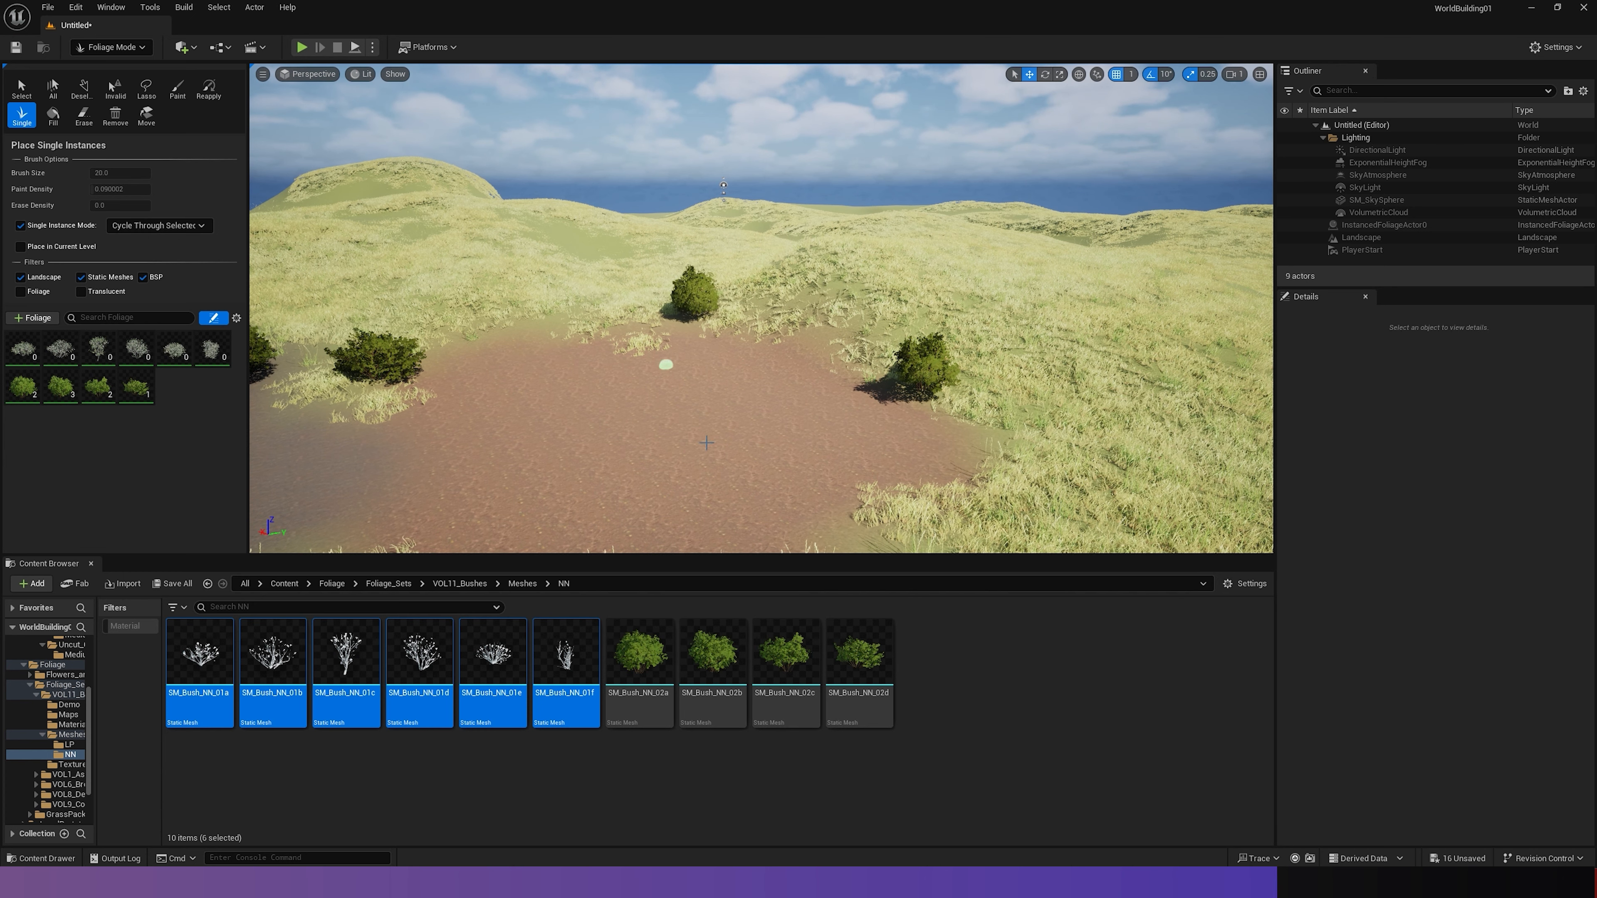
- Place single instances of the mixed grey and green bushes across the rock patch and the neighbouring grass
{"action": "left_click", "coordinate": [1139, 421]}
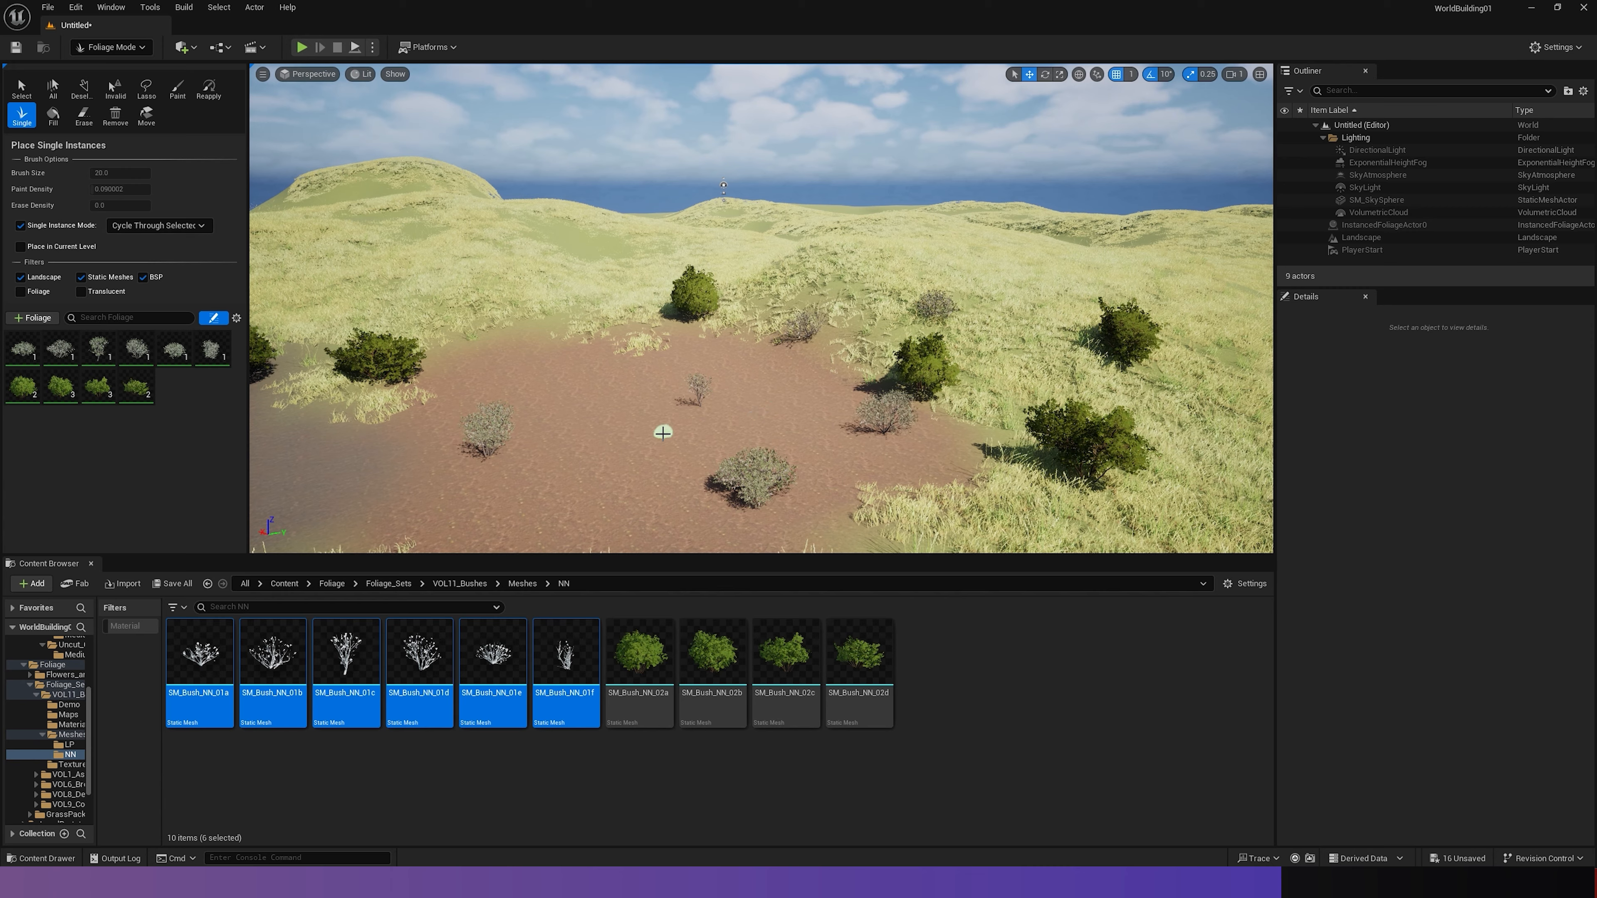
{"action": "left_click", "coordinate": [663, 433]}
{"action": "left_click", "coordinate": [599, 356]}
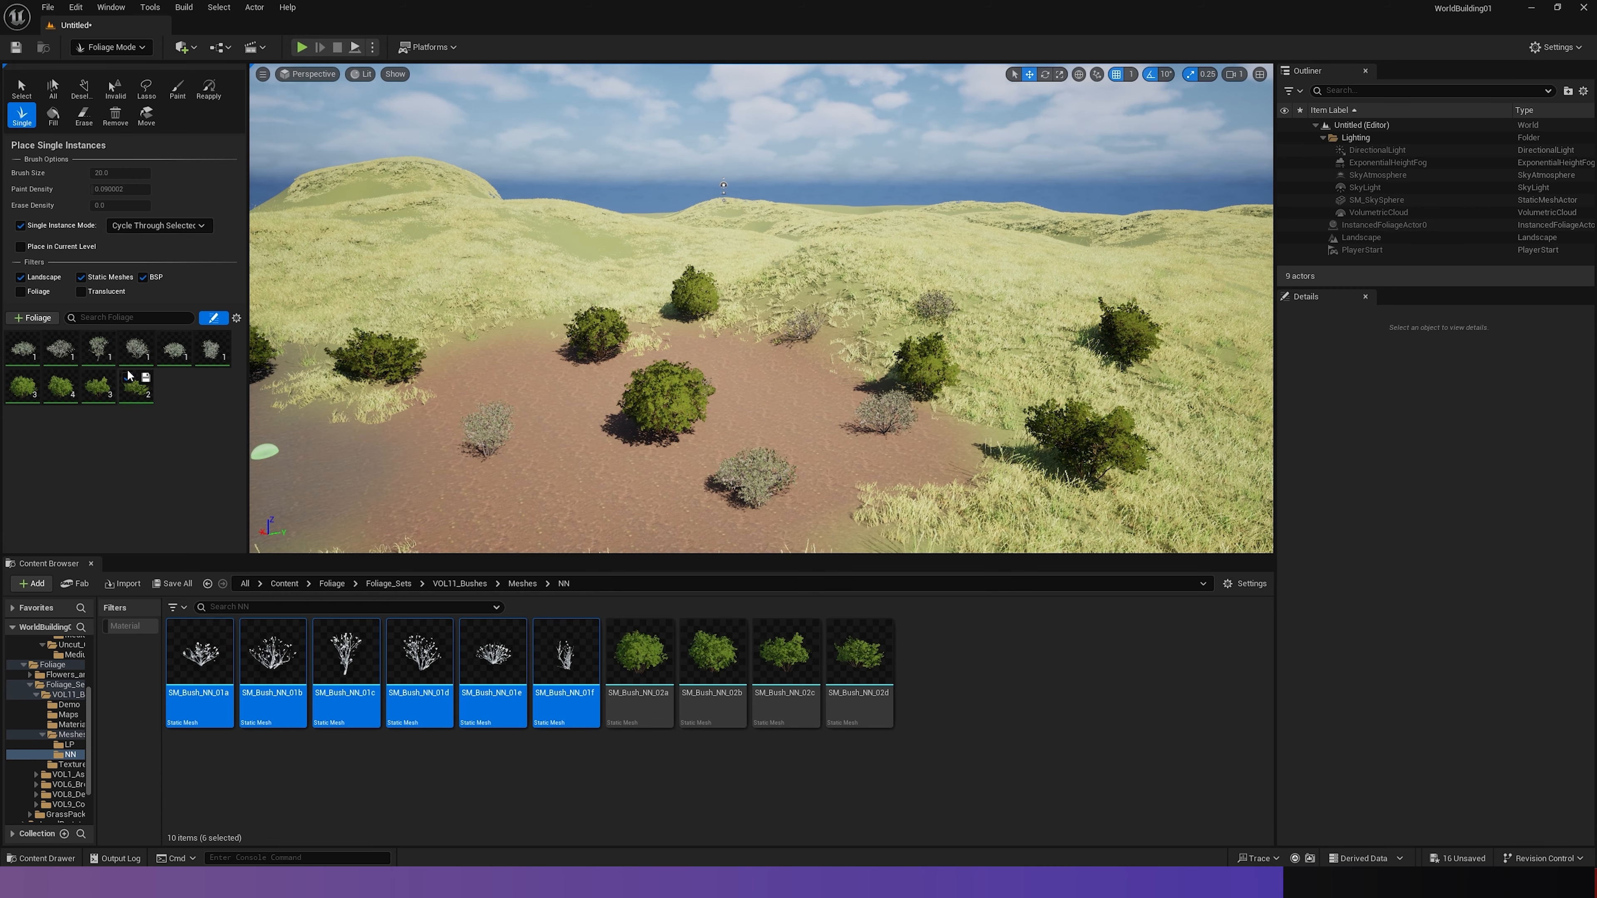
- Deactivate the four green SM_Bush_NN_02 bush types in the foliage palette, leaving the grey types active
{"action": "key", "text": "w"}
{"action": "right_click_drag", "start_coordinate": [577, 385], "coordinate": [434, 385]}
{"action": "key", "text": "w"}
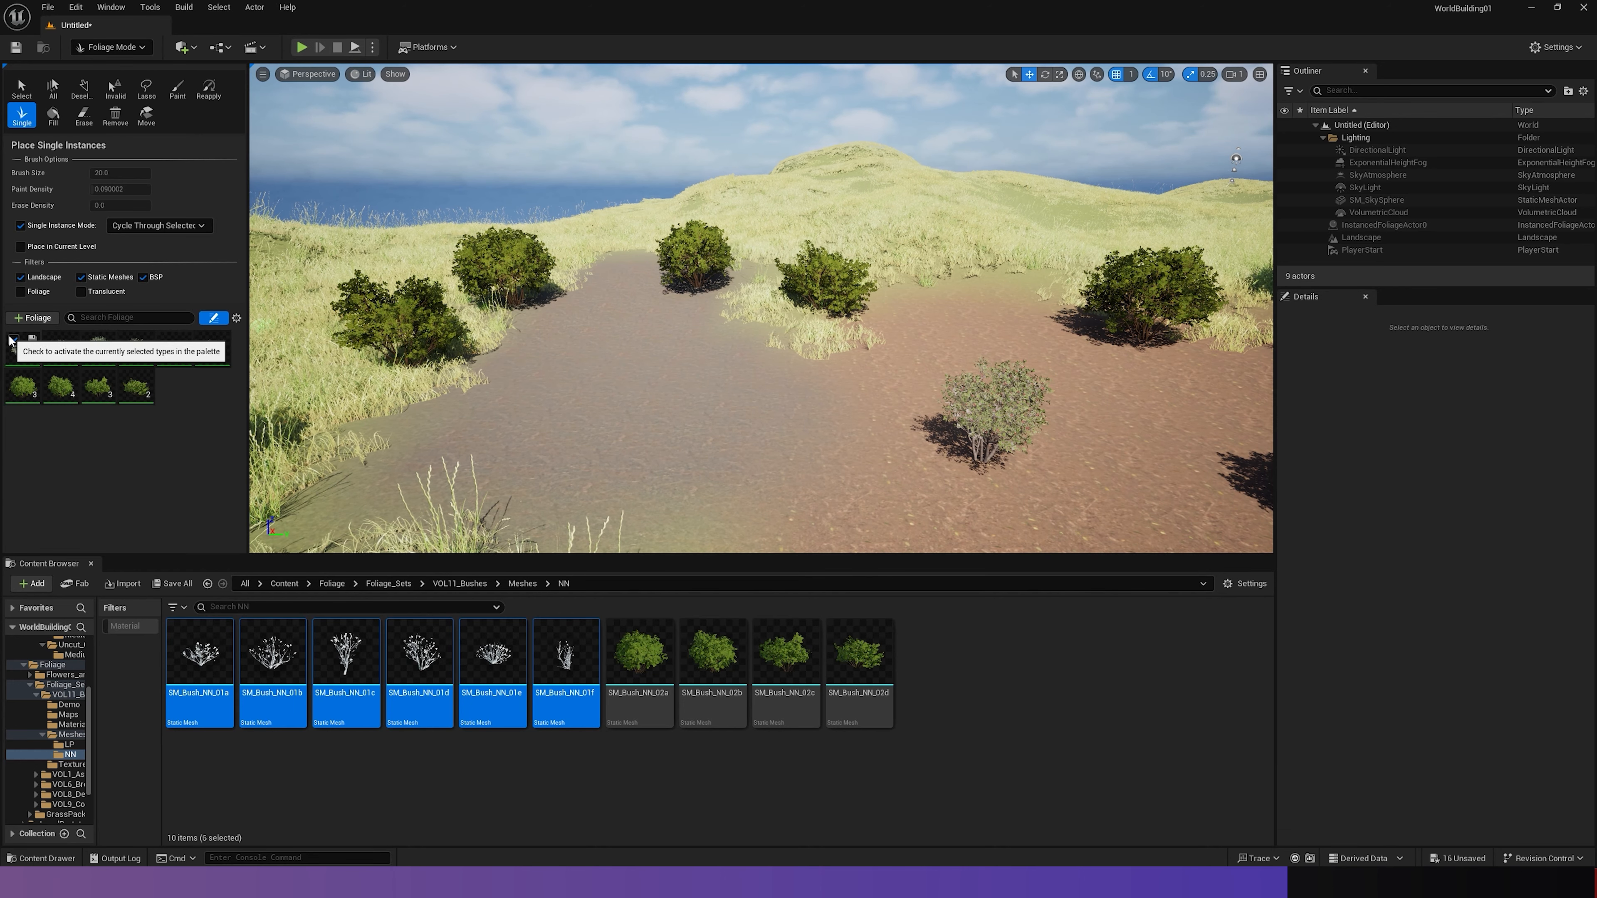
{"action": "left_click", "coordinate": [13, 378]}
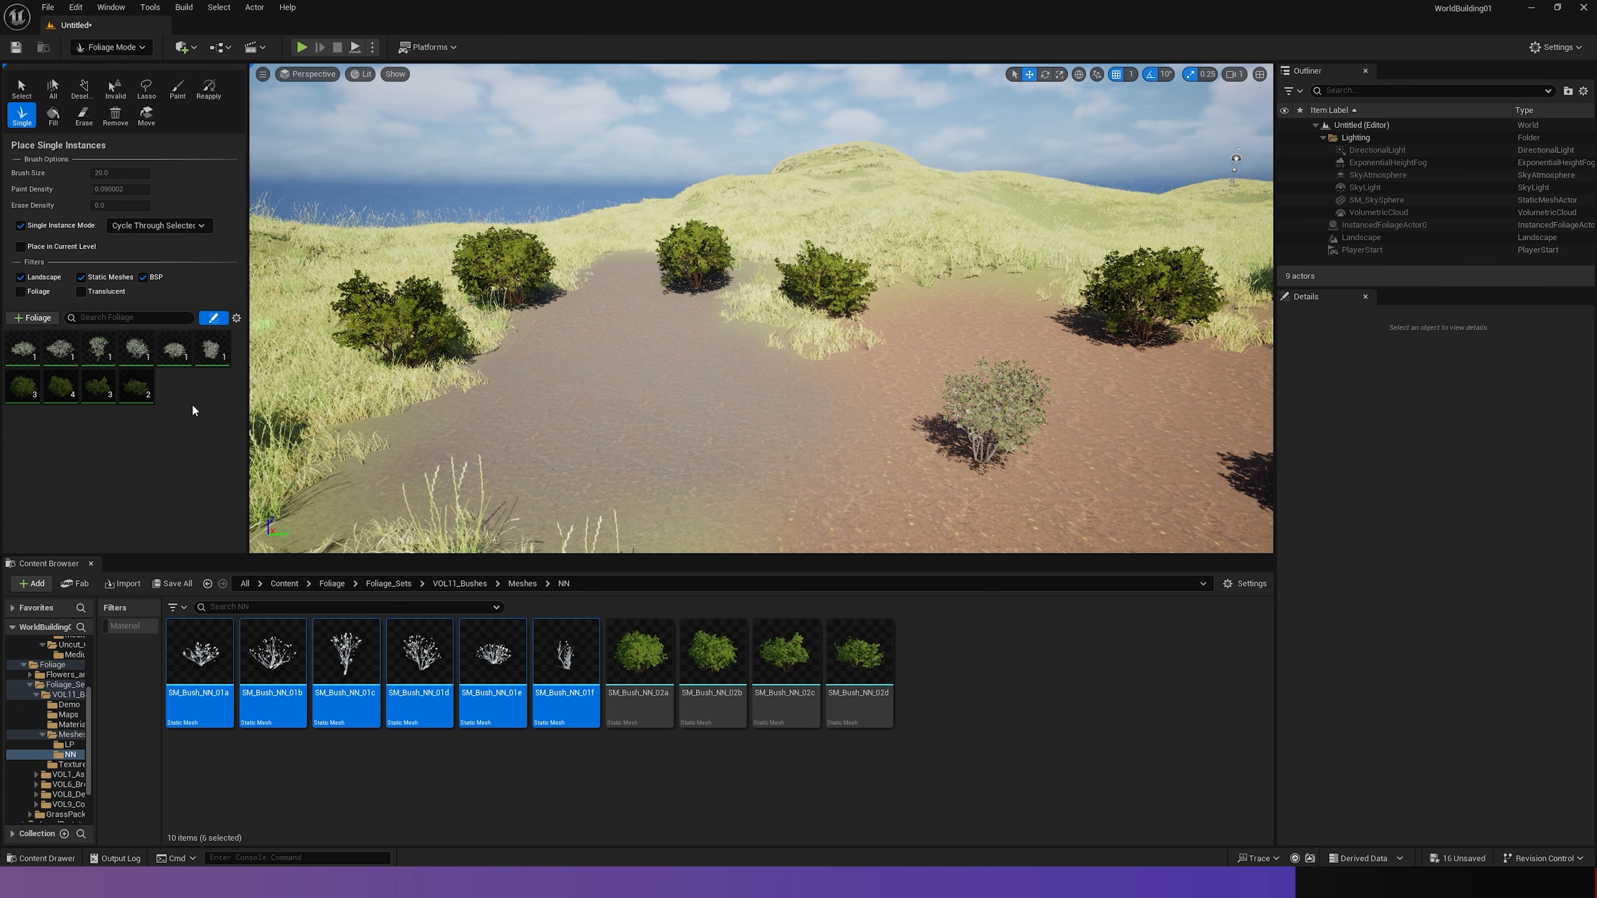
- Place a group of single grey bushes across the bare ground where the dirt and rock patches meet
{"action": "left_click", "coordinate": [553, 440]}
{"action": "left_click", "coordinate": [757, 497]}
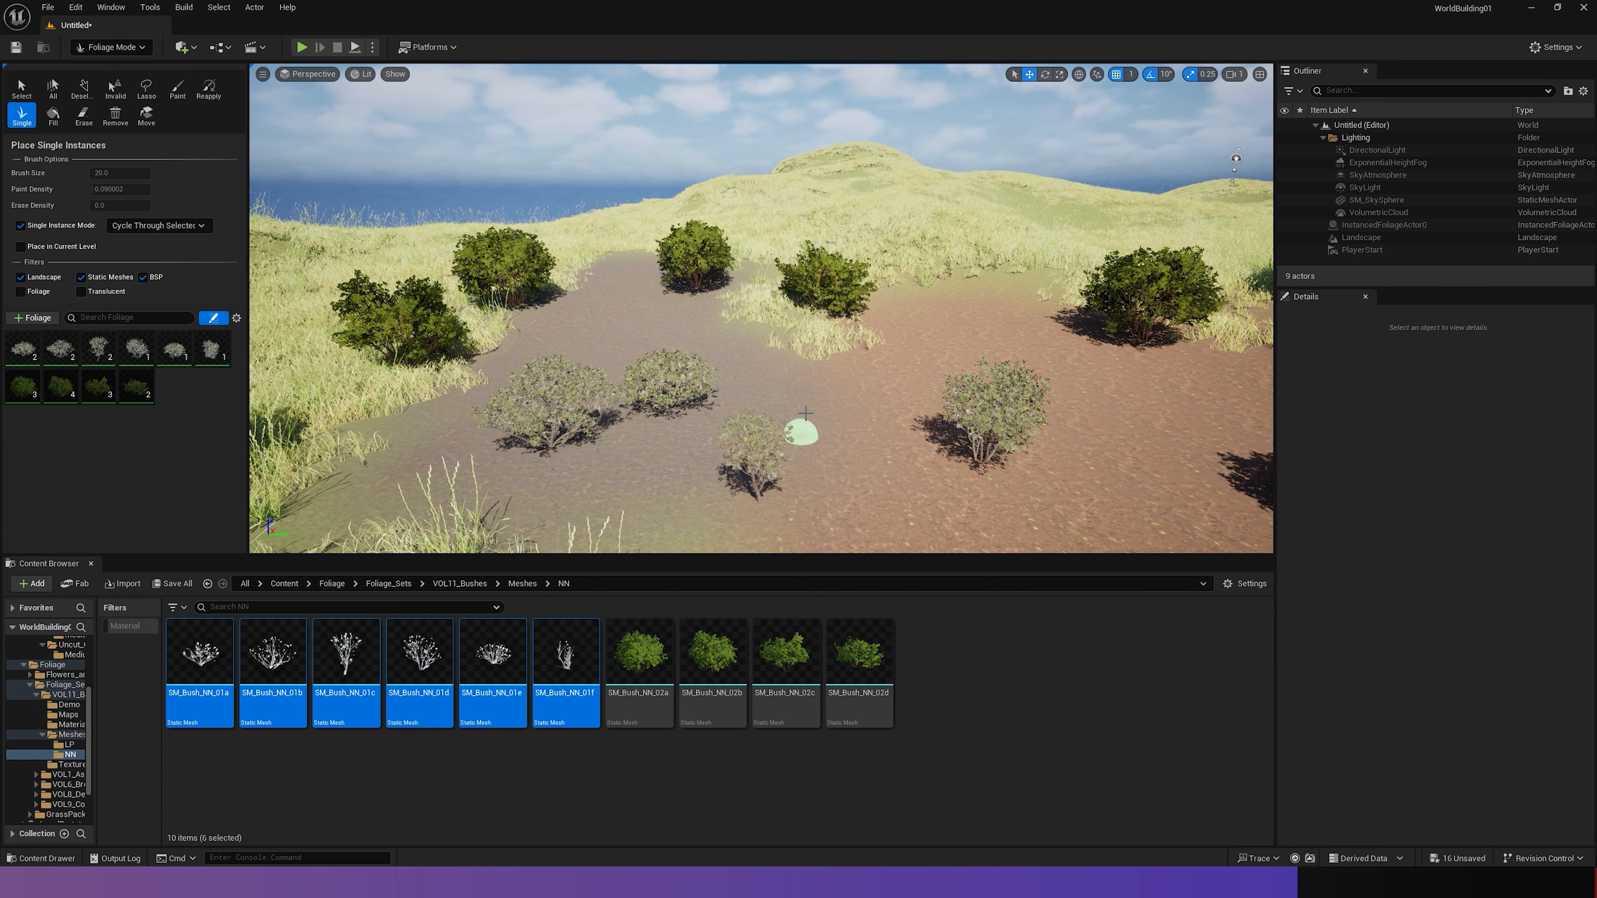
{"action": "left_click", "coordinate": [800, 409]}
{"action": "left_click", "coordinate": [894, 383]}
{"action": "left_click", "coordinate": [869, 464]}
{"action": "left_click", "coordinate": [642, 473]}
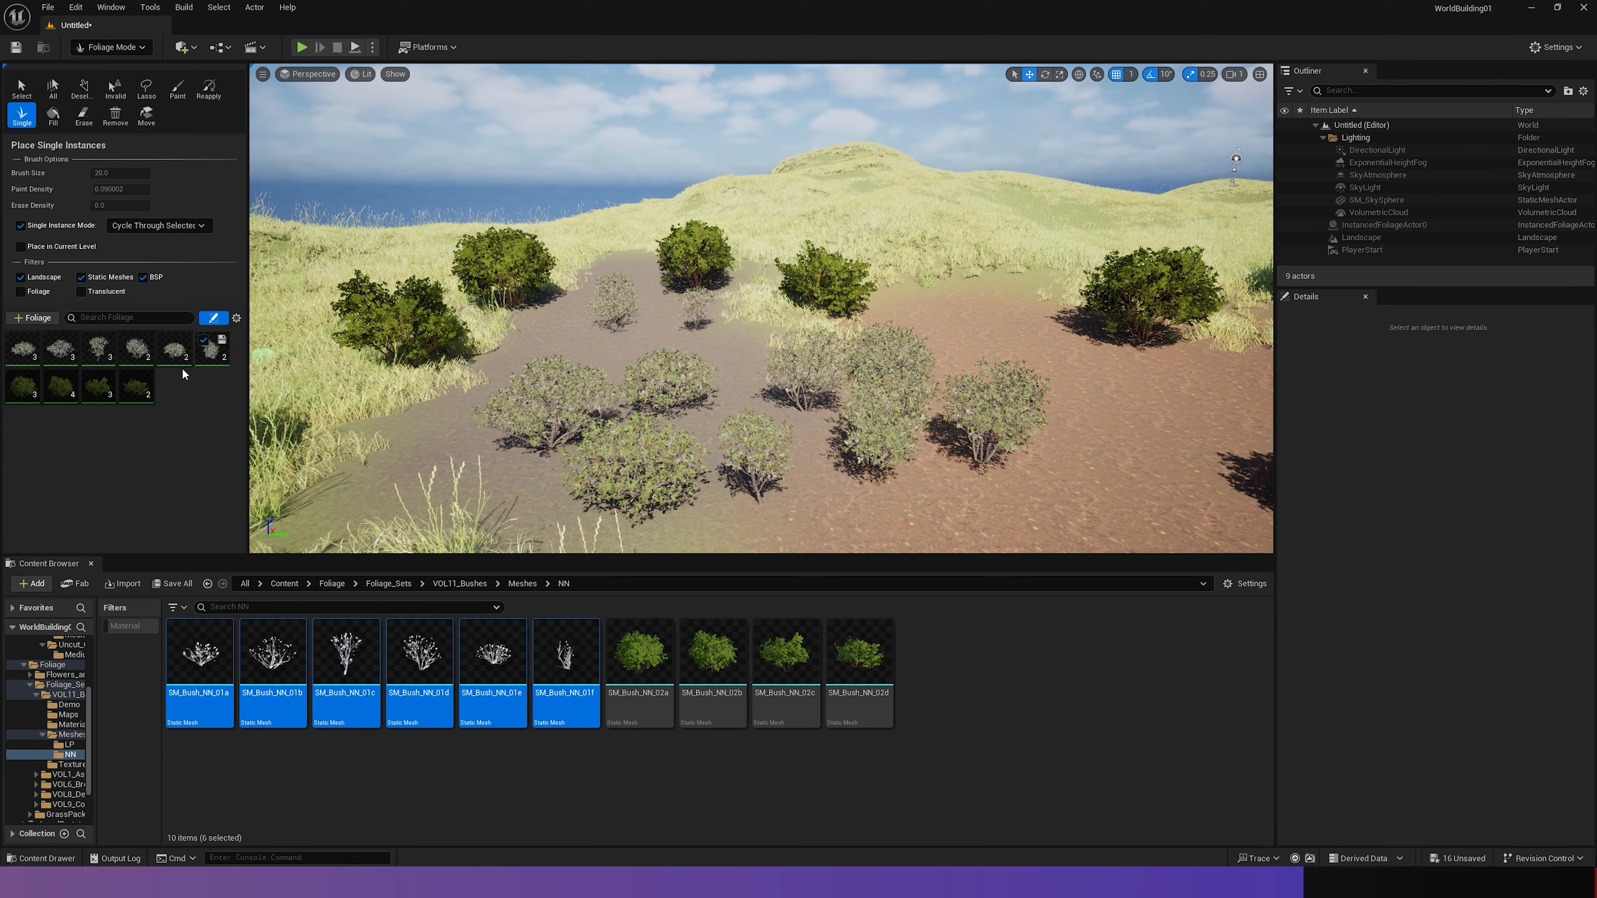
- Examine the placed bushes on the bare ground and in the surrounding grass from several distances
{"action": "key", "text": "s"}
{"action": "right_click_drag", "start_coordinate": [674, 326], "coordinate": [705, 310]}
{"action": "key", "text": "w"}
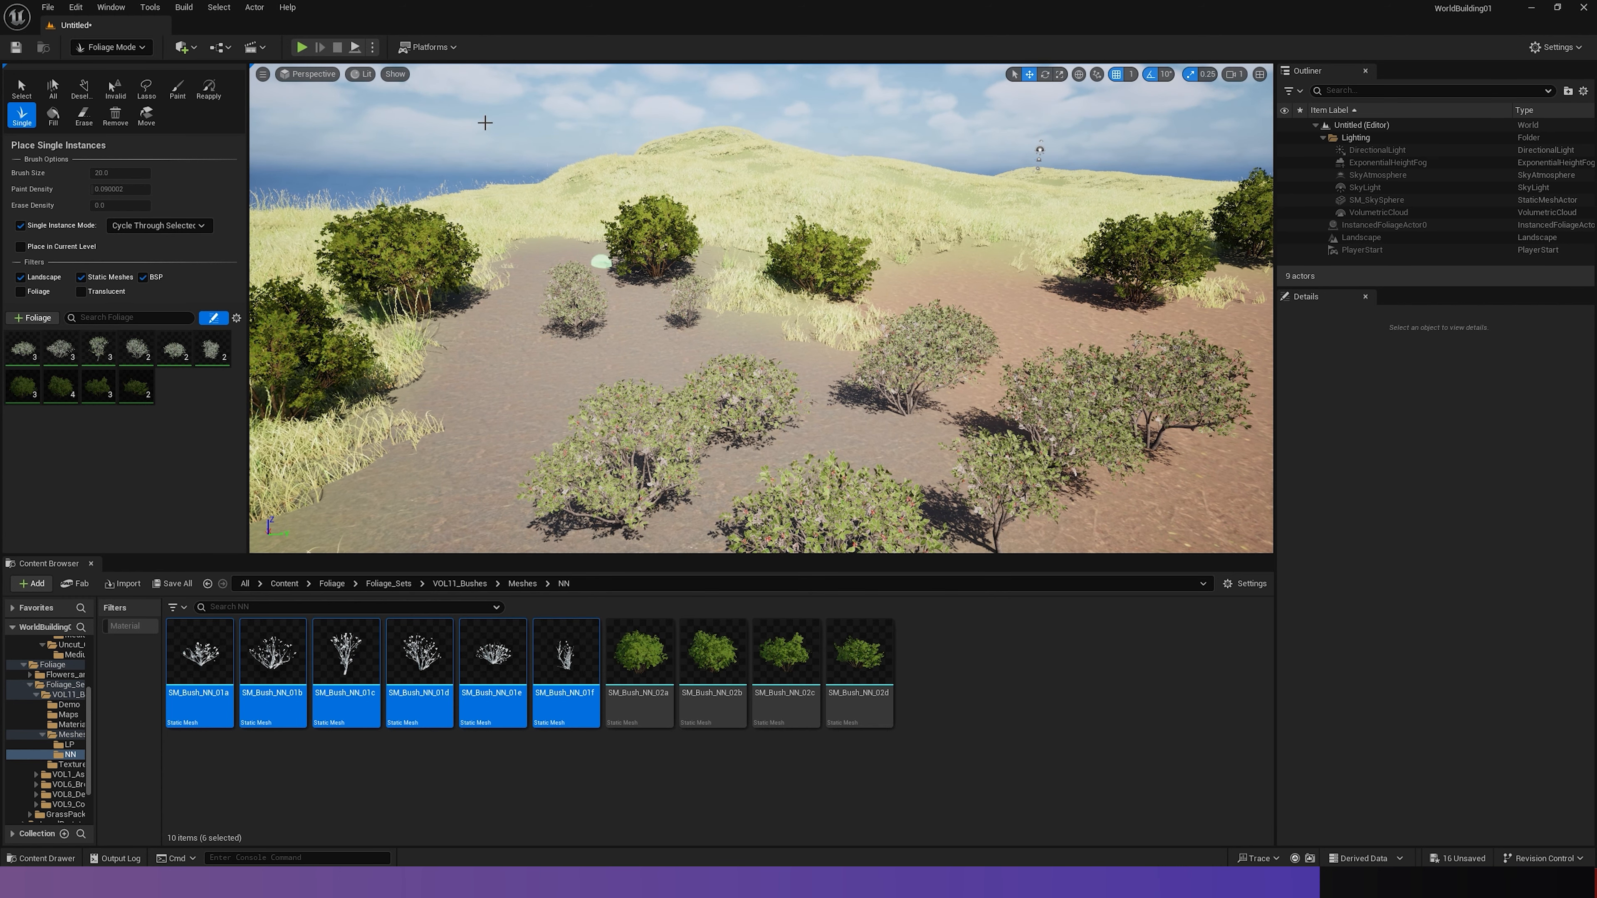
{"action": "key", "text": "s"}
{"action": "right_click_drag", "start_coordinate": [754, 302], "coordinate": [741, 343]}
{"action": "key", "text": "w"}
{"action": "right_click_drag", "start_coordinate": [792, 272], "coordinate": [792, 272]}
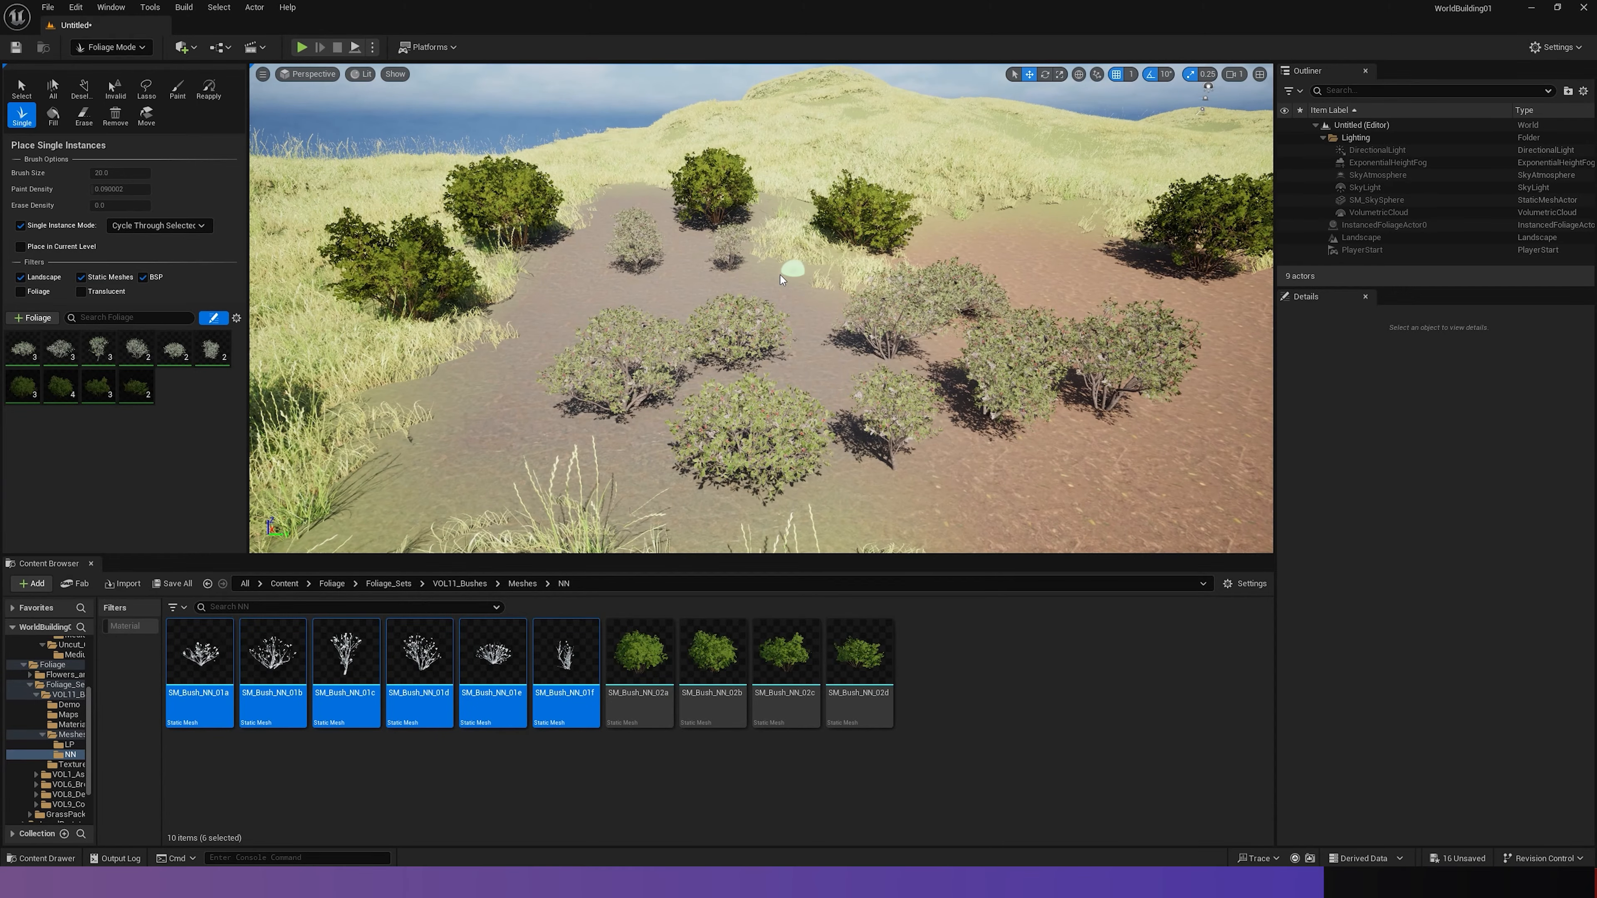
{"action": "key", "text": "s"}
{"action": "right_click_drag", "start_coordinate": [705, 272], "coordinate": [868, 264]}
{"action": "key", "text": "w"}
{"action": "key", "text": "w"}
{"action": "key", "text": "s"}
- Place SM_Bush_NN_01d directly in the grass as a standalone static mesh actor
{"action": "key", "text": "w"}
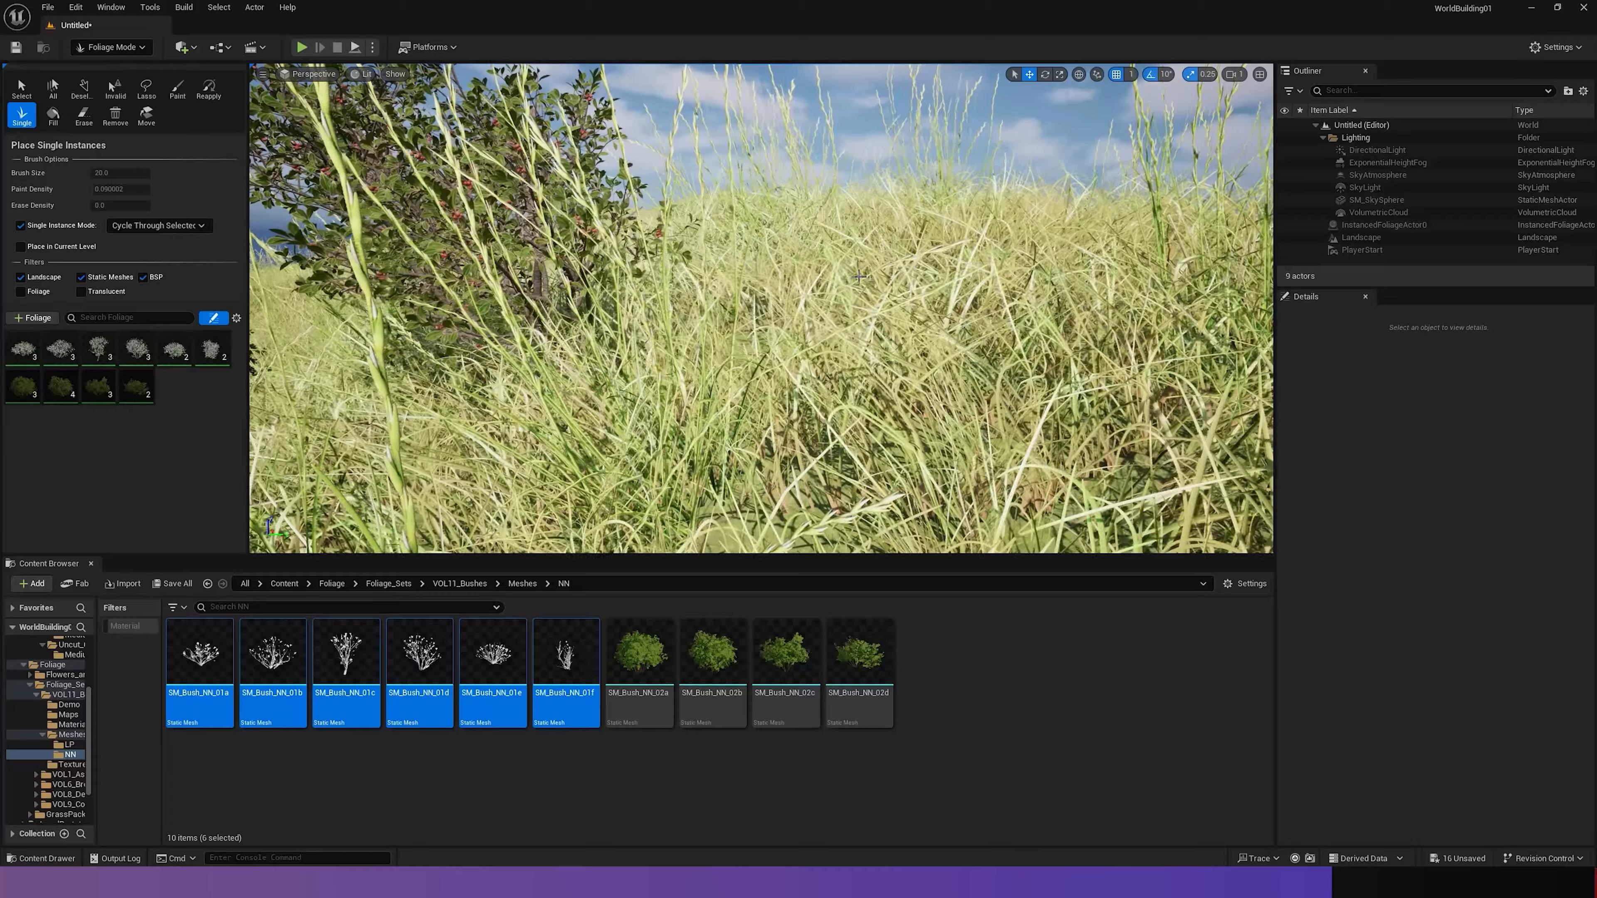
{"action": "left_click", "coordinate": [419, 654]}
{"action": "left_click_drag", "start_coordinate": [419, 654], "coordinate": [789, 402]}
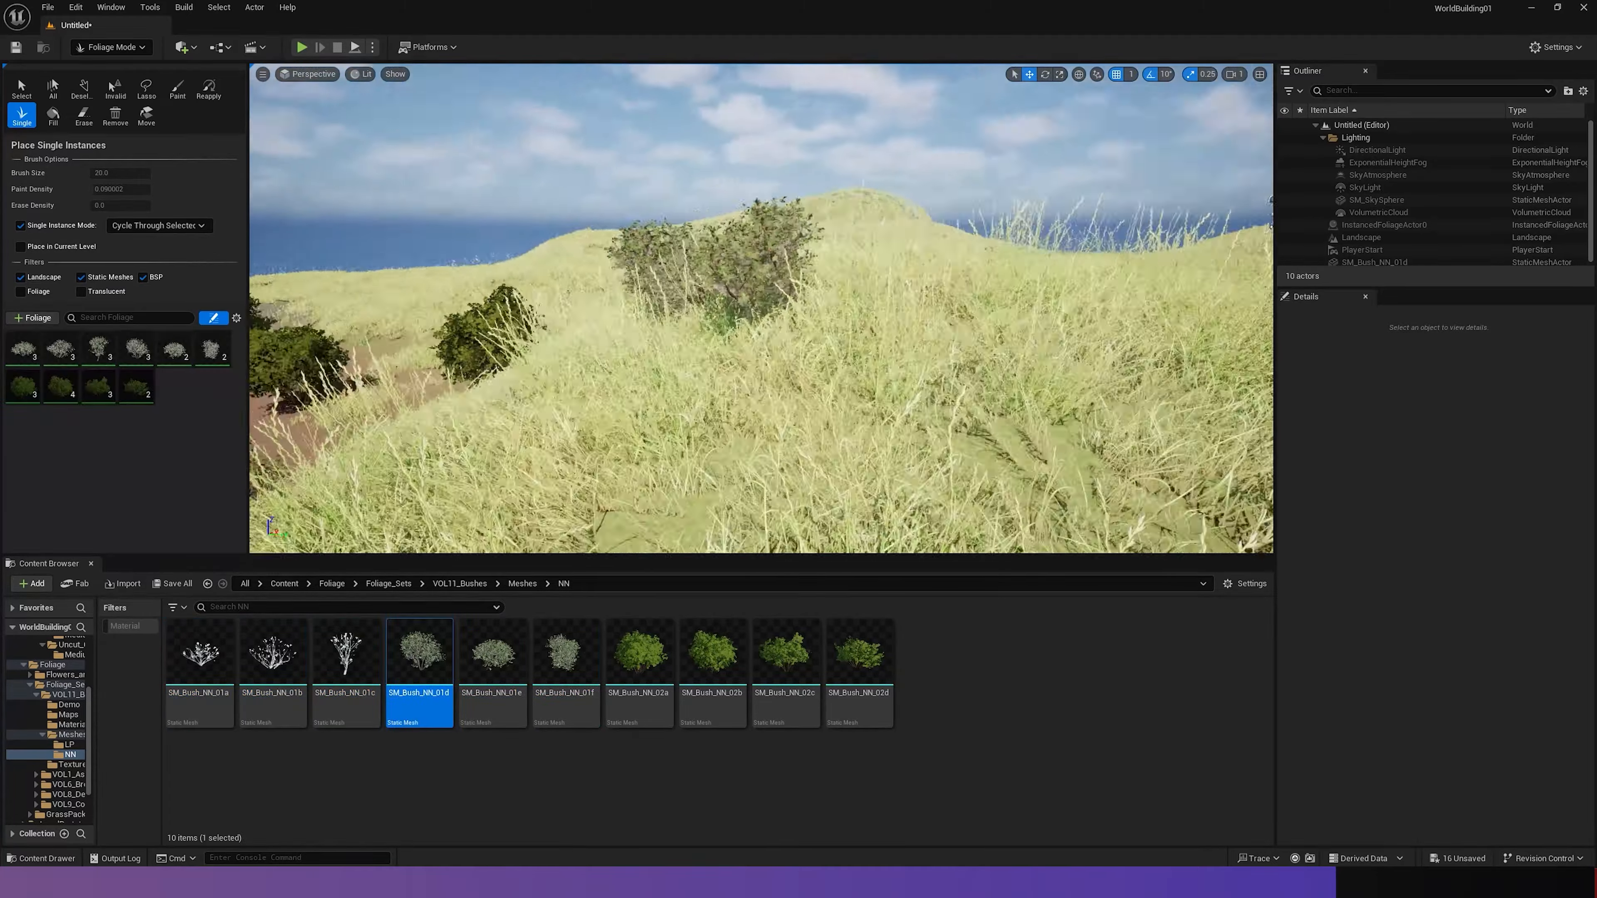
{"action": "key", "text": "w"}
{"action": "right_click_drag", "start_coordinate": [761, 308], "coordinate": [836, 440]}
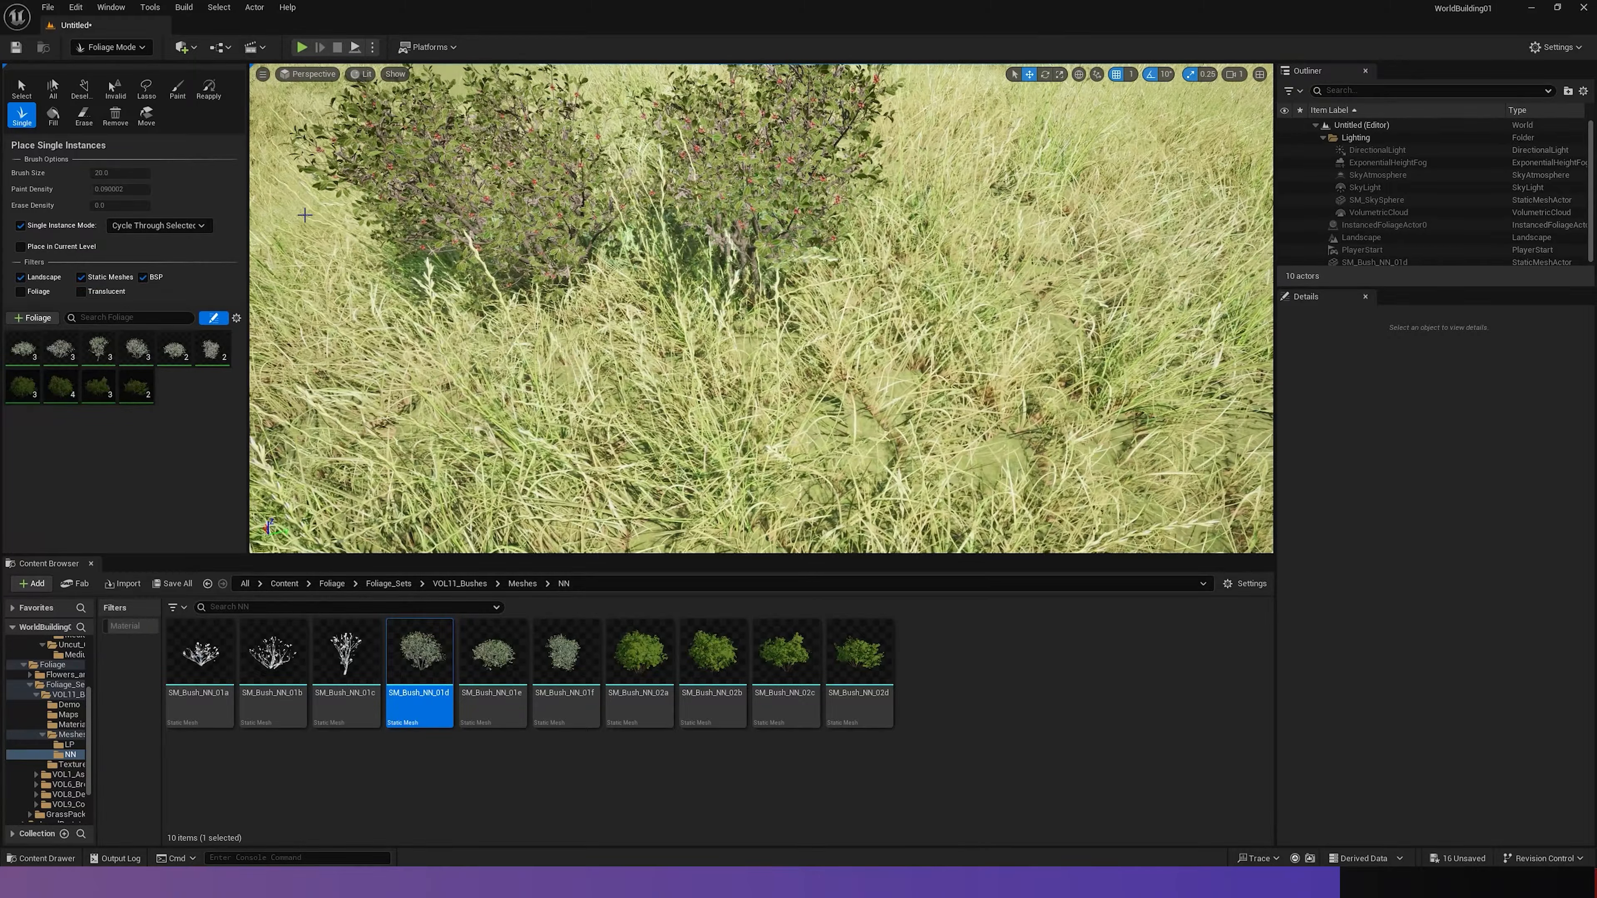
- Switch the editor to Selection mode, select the standalone bush, and move it across the grass
{"action": "left_click", "coordinate": [109, 53]}
{"action": "left_click", "coordinate": [113, 69]}
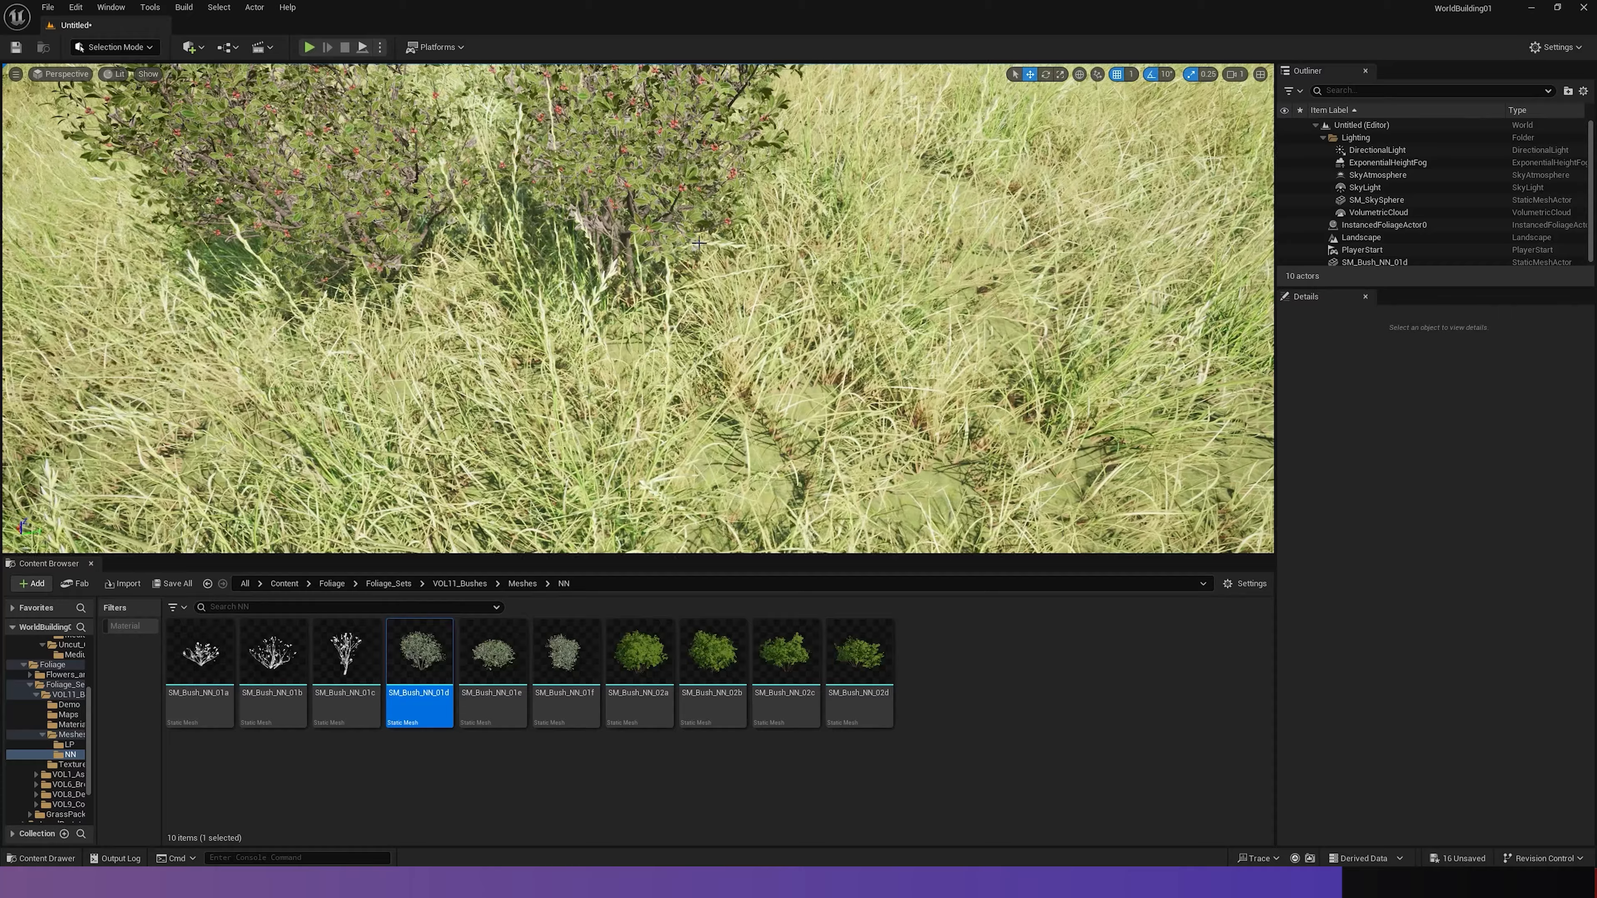
{"action": "left_click", "coordinate": [623, 160]}
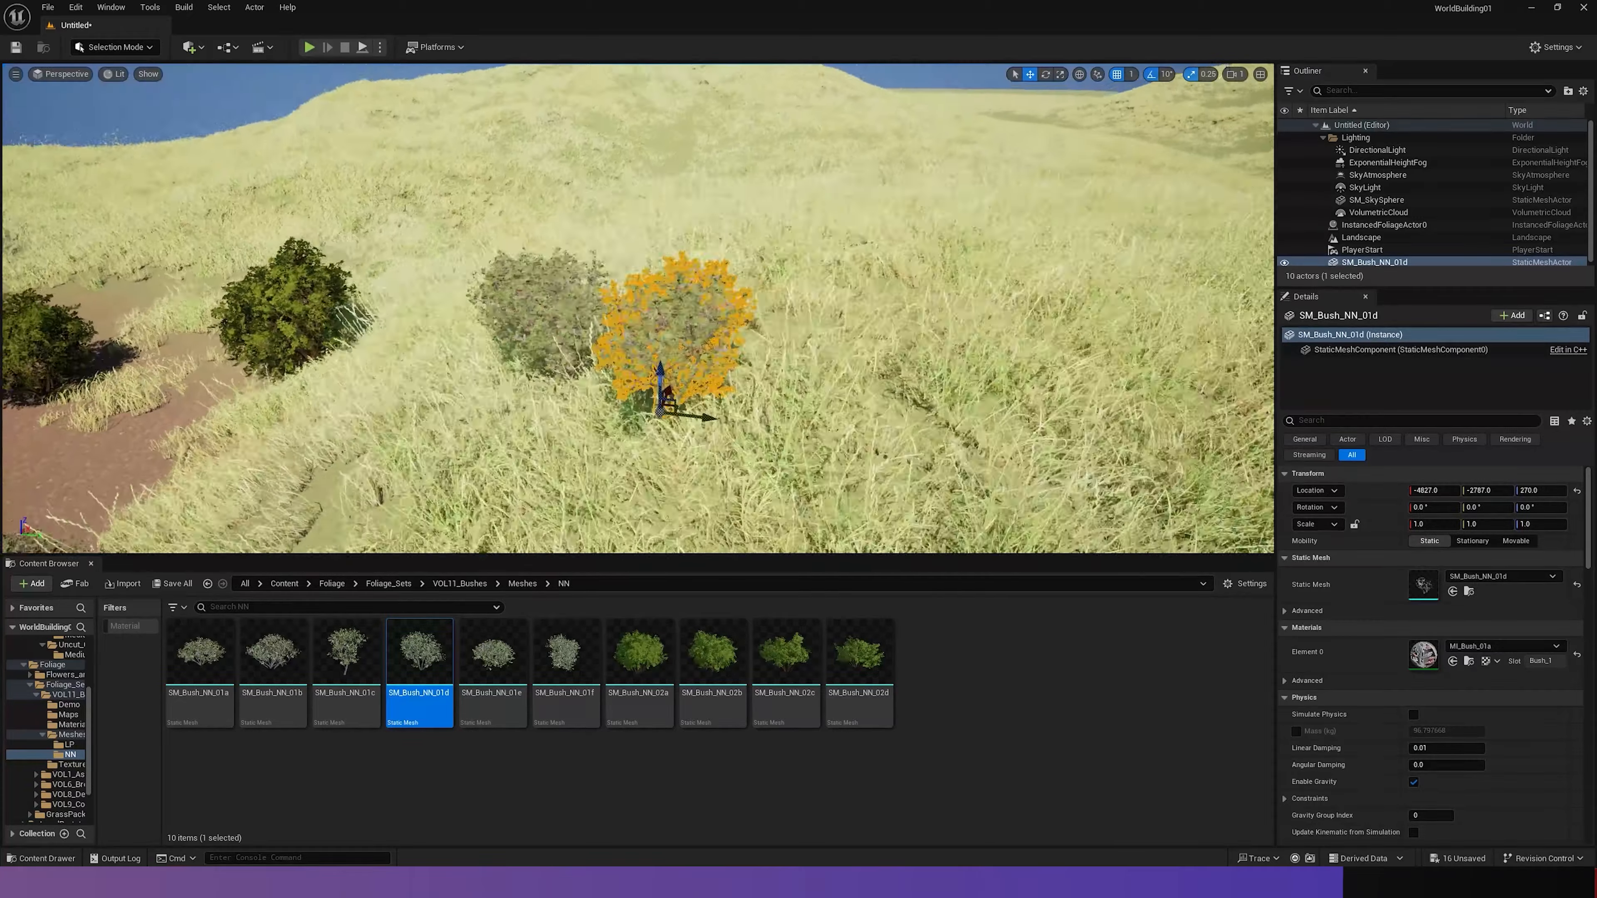
{"action": "right_click_drag", "start_coordinate": [638, 308], "coordinate": [638, 318]}
{"action": "left_click_drag", "start_coordinate": [572, 436], "coordinate": [826, 331]}
{"action": "key", "text": "s"}
{"action": "right_click_drag", "start_coordinate": [966, 387], "coordinate": [842, 393]}
{"action": "left_click_drag", "start_coordinate": [1162, 355], "coordinate": [402, 172]}
{"action": "right_click_drag", "start_coordinate": [403, 172], "coordinate": [352, 183]}
{"action": "key", "text": "w"}
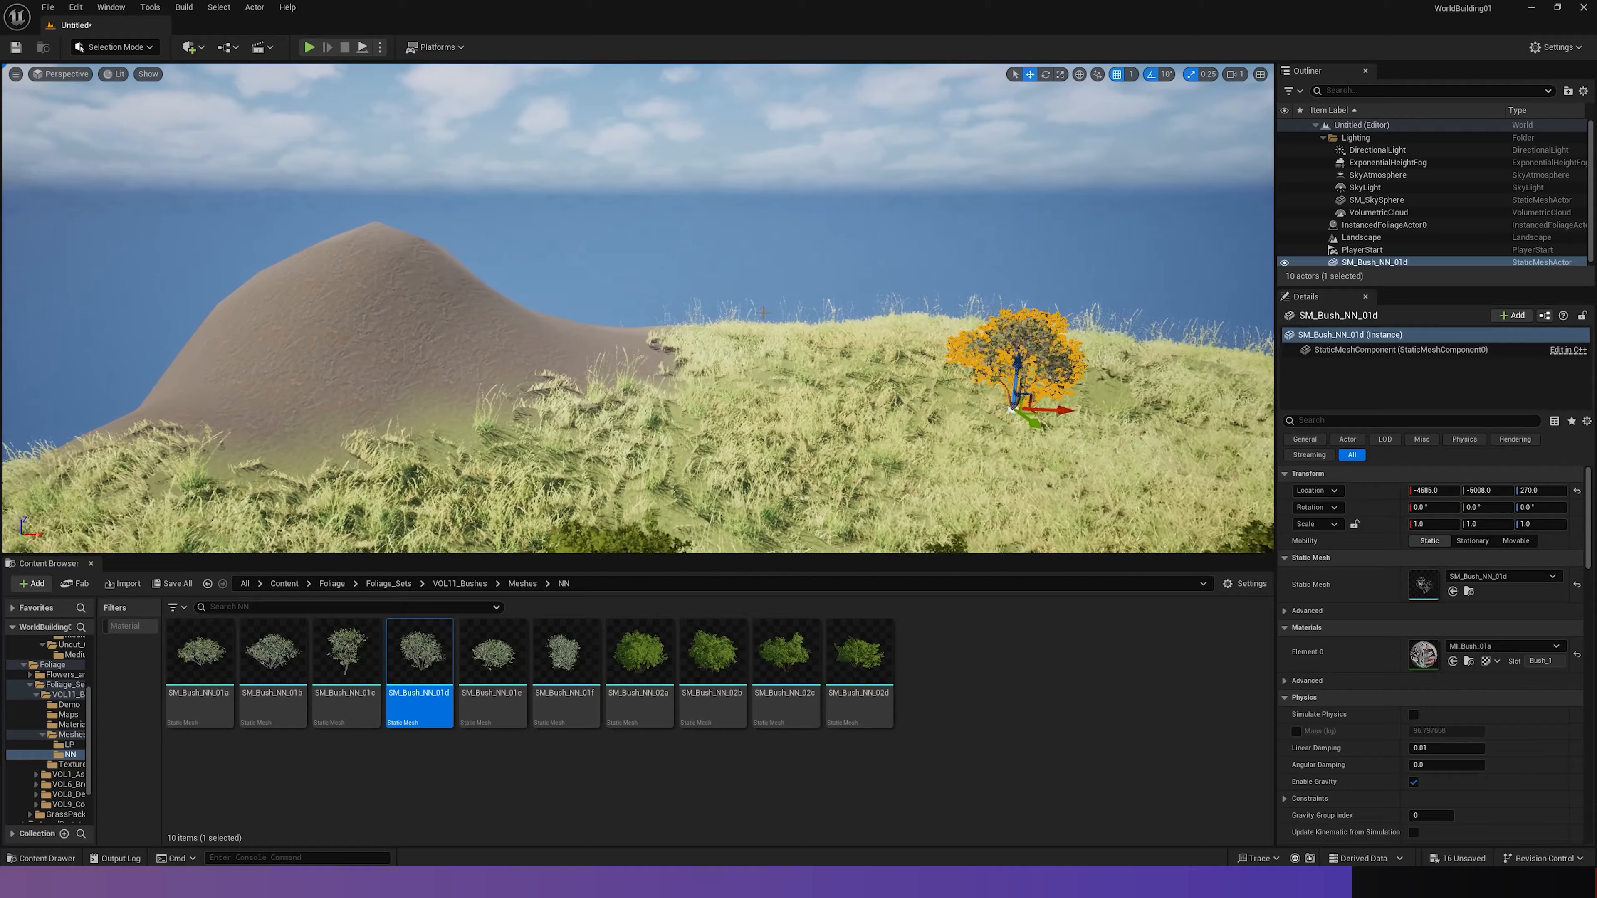
- Move the bush actor onto the bare mound, try snapping it to the floor, and raise it to about Z 329
{"action": "left_click_drag", "start_coordinate": [311, 319], "coordinate": [269, 318]}
{"action": "right_click_drag", "start_coordinate": [269, 318], "coordinate": [82, 334]}
{"action": "key", "text": "w"}
{"action": "key", "text": "End"}
{"action": "right_click_drag", "start_coordinate": [789, 320], "coordinate": [692, 322]}
{"action": "left_click_drag", "start_coordinate": [651, 283], "coordinate": [1213, 472]}
{"action": "right_click_drag", "start_coordinate": [1213, 472], "coordinate": [1292, 443]}
{"action": "key", "text": "s"}
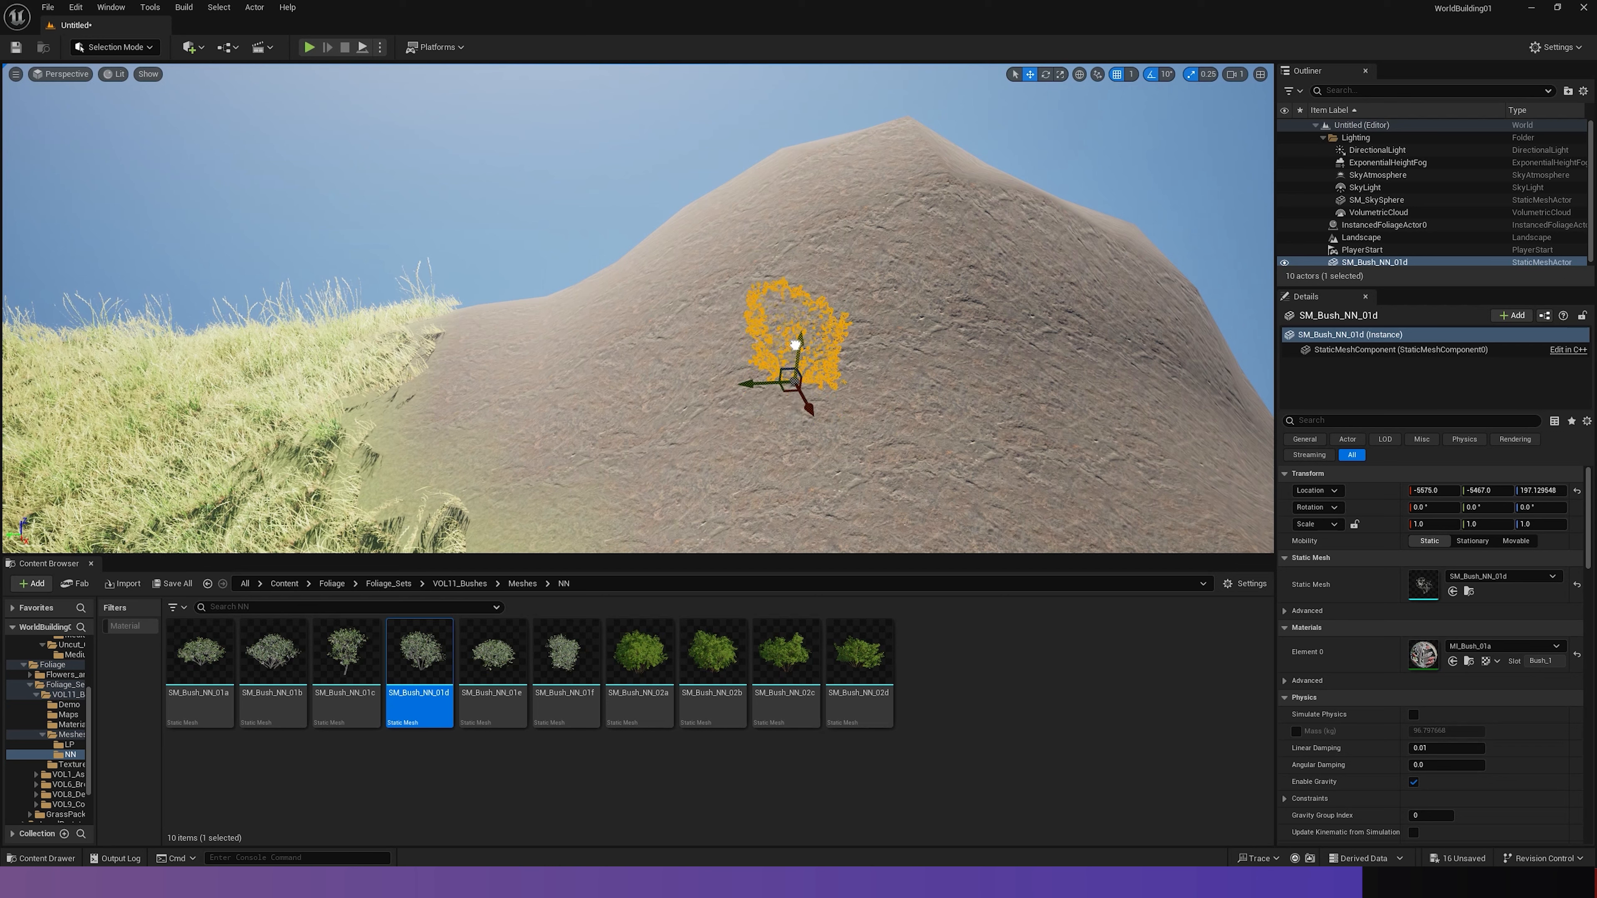
{"action": "left_click_drag", "start_coordinate": [794, 363], "coordinate": [806, 224]}
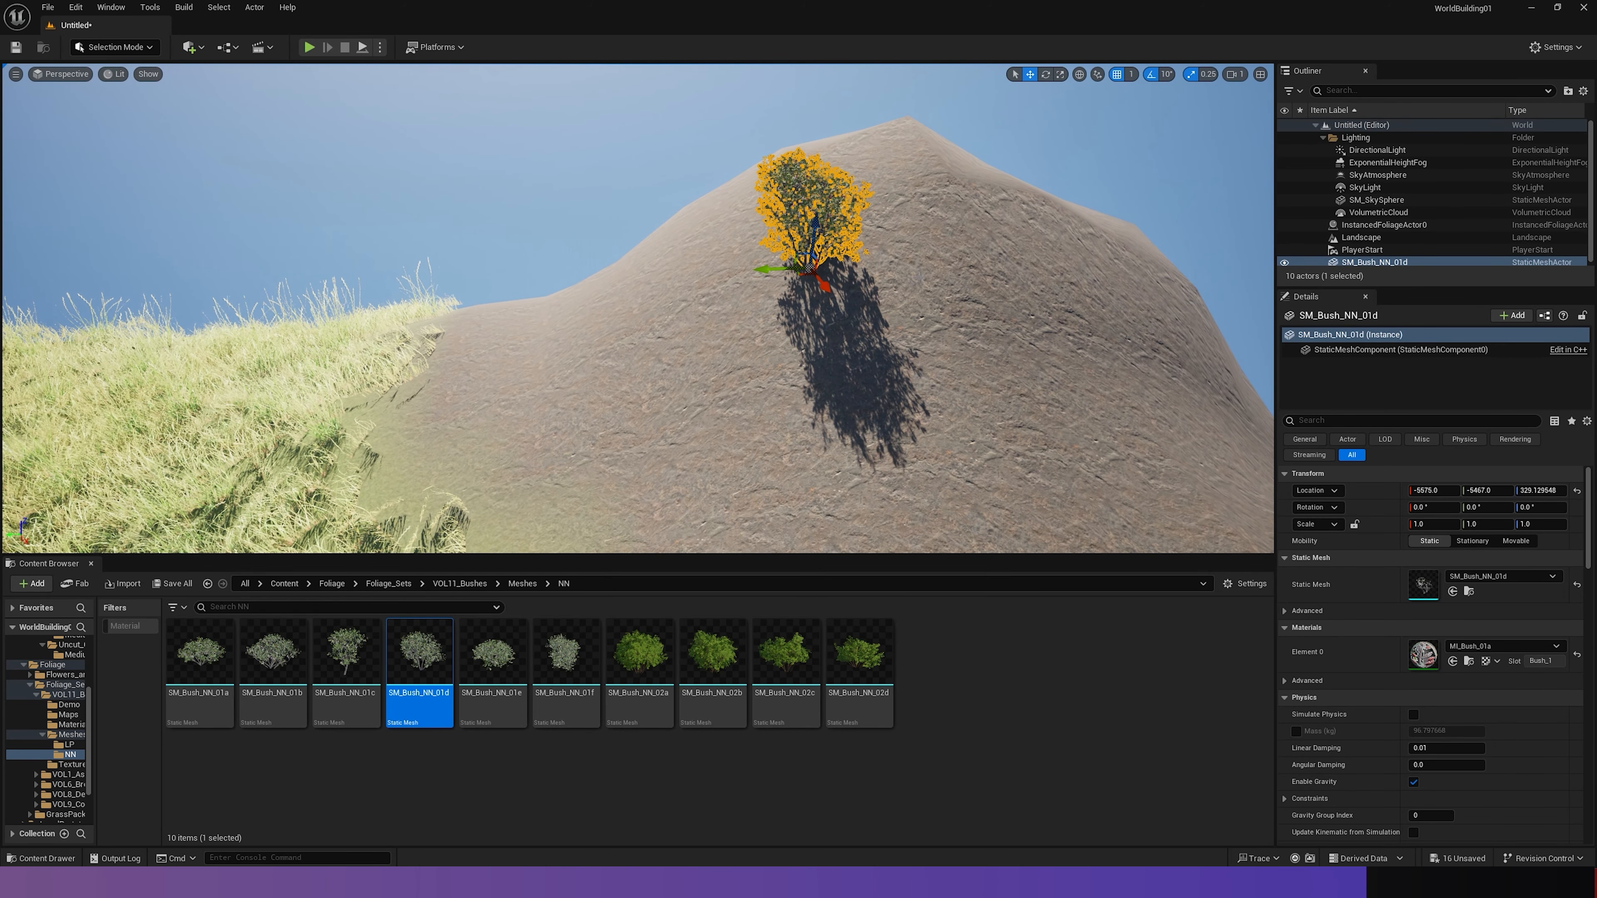
- Delete the standalone bush actor from the mound and return the editor to Foliage mode
{"action": "key", "text": "Delete"}
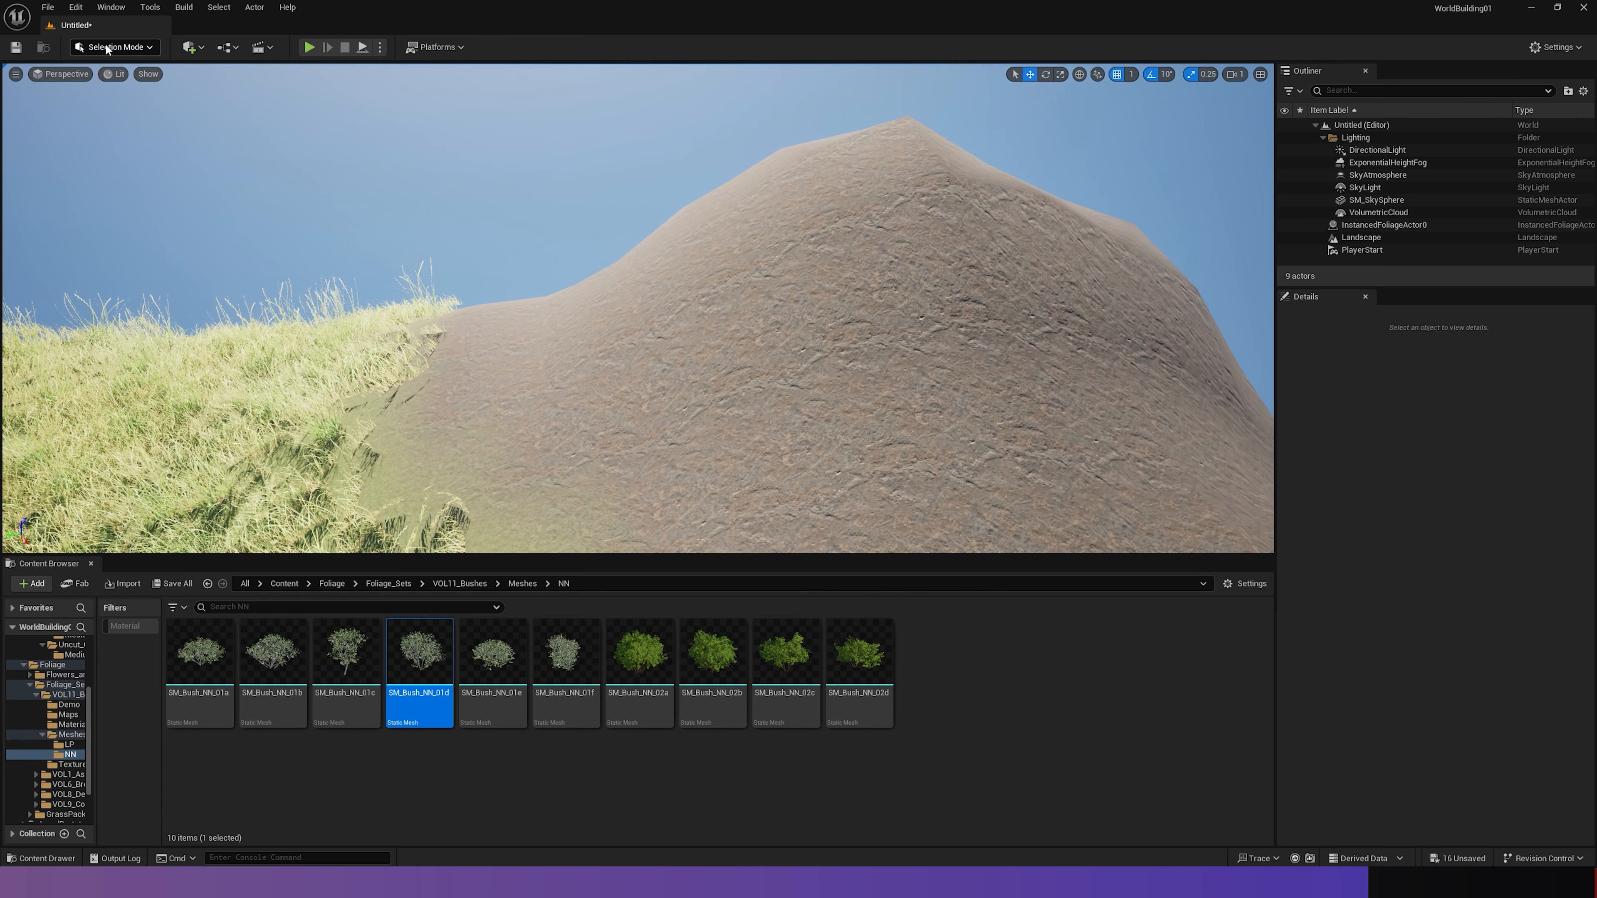
{"action": "left_click", "coordinate": [106, 48]}
{"action": "left_click", "coordinate": [113, 95]}
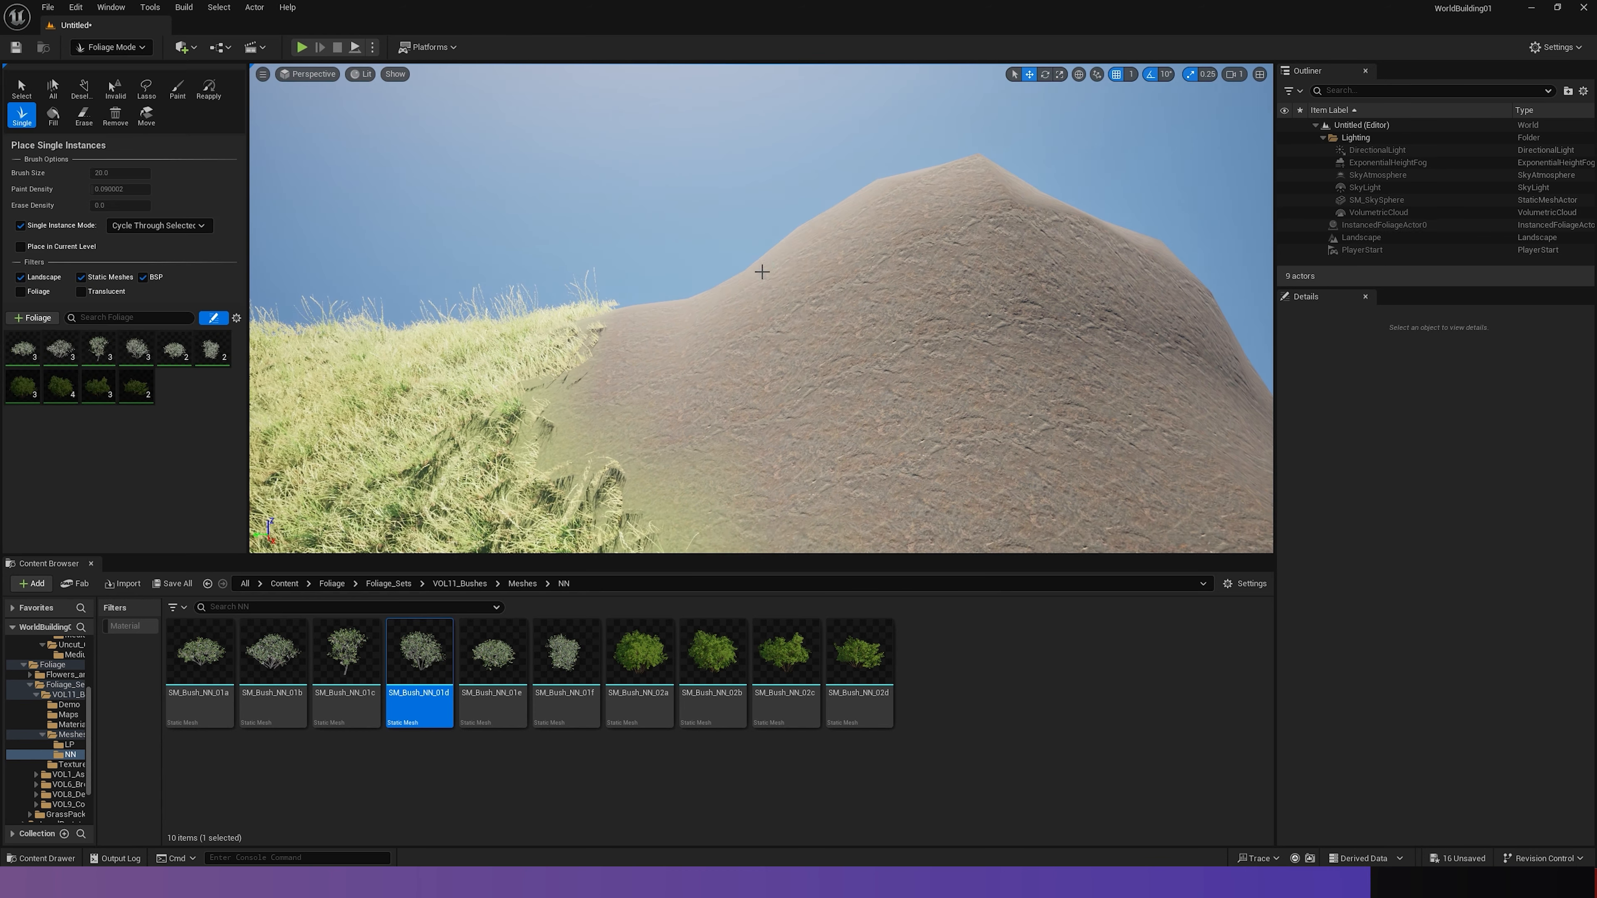
- Place a single grey foliage bush on the mound's steep slope and inspect how its base meets the ground
{"action": "left_click", "coordinate": [855, 275]}
{"action": "mouse_move", "coordinate": [856, 275]}
{"action": "right_mouse_down"}
{"action": "mouse_move", "coordinate": [892, 277]}
{"action": "mouse_move", "coordinate": [786, 302]}
{"action": "mouse_move", "coordinate": [817, 290]}
{"action": "right_mouse_up"}
{"action": "key", "text": "w"}
{"action": "key", "text": "w"}
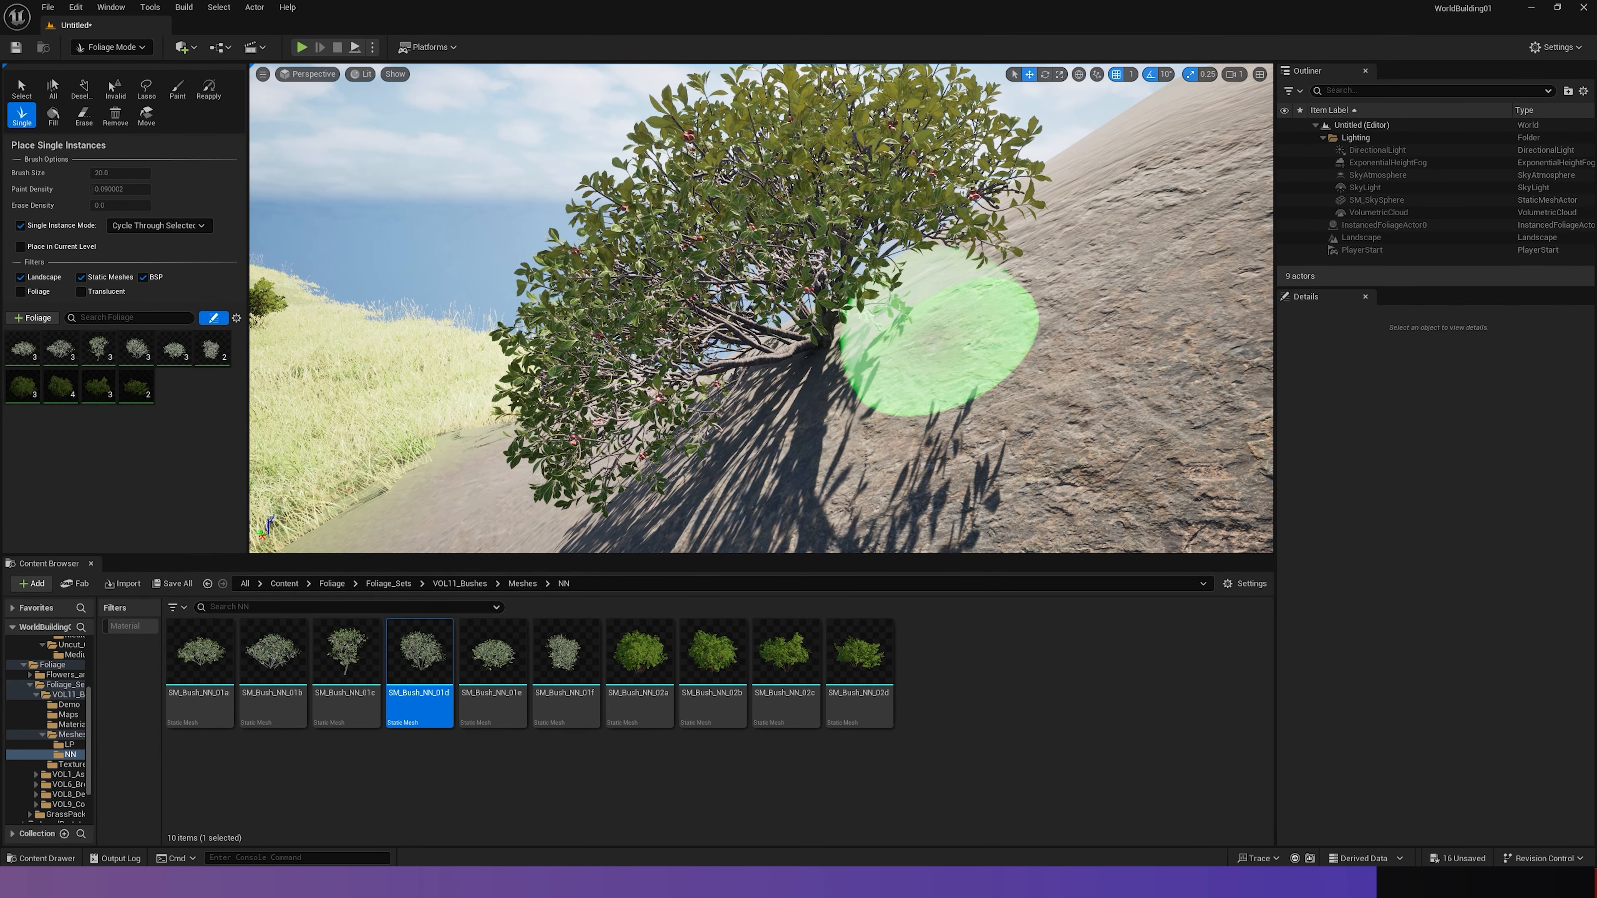
- Sculpt the mound higher beneath the slope bush in Landscape mode, using a brush size of about 162
{"action": "left_click", "coordinate": [112, 47]}
{"action": "left_click", "coordinate": [122, 84]}
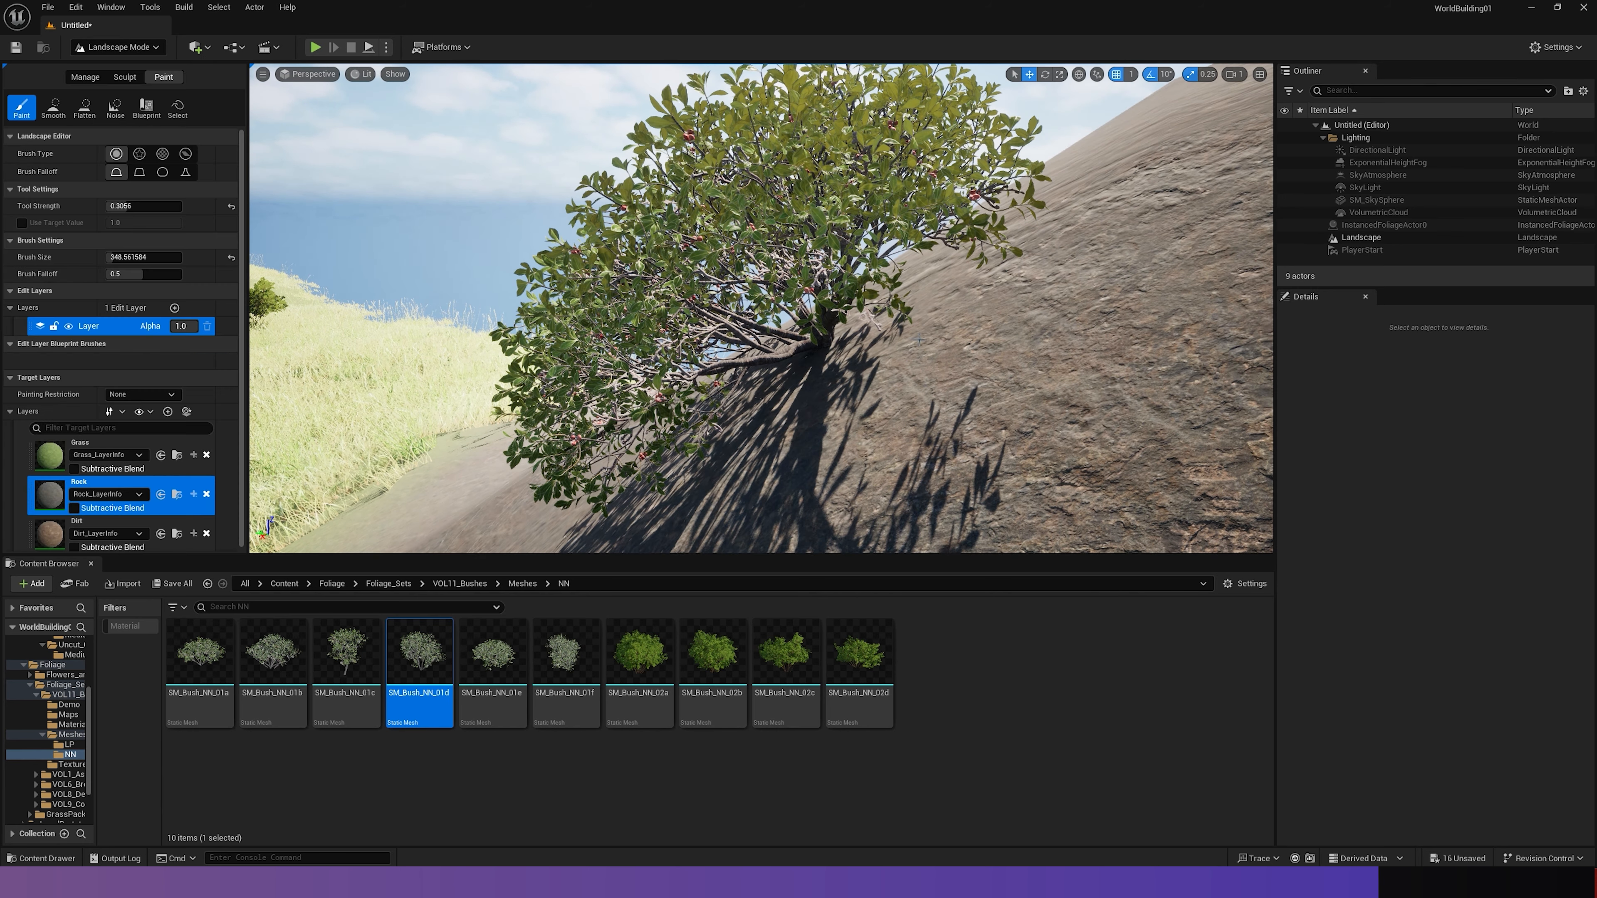
{"action": "key", "text": "s"}
{"action": "right_click_drag", "start_coordinate": [748, 403], "coordinate": [773, 419]}
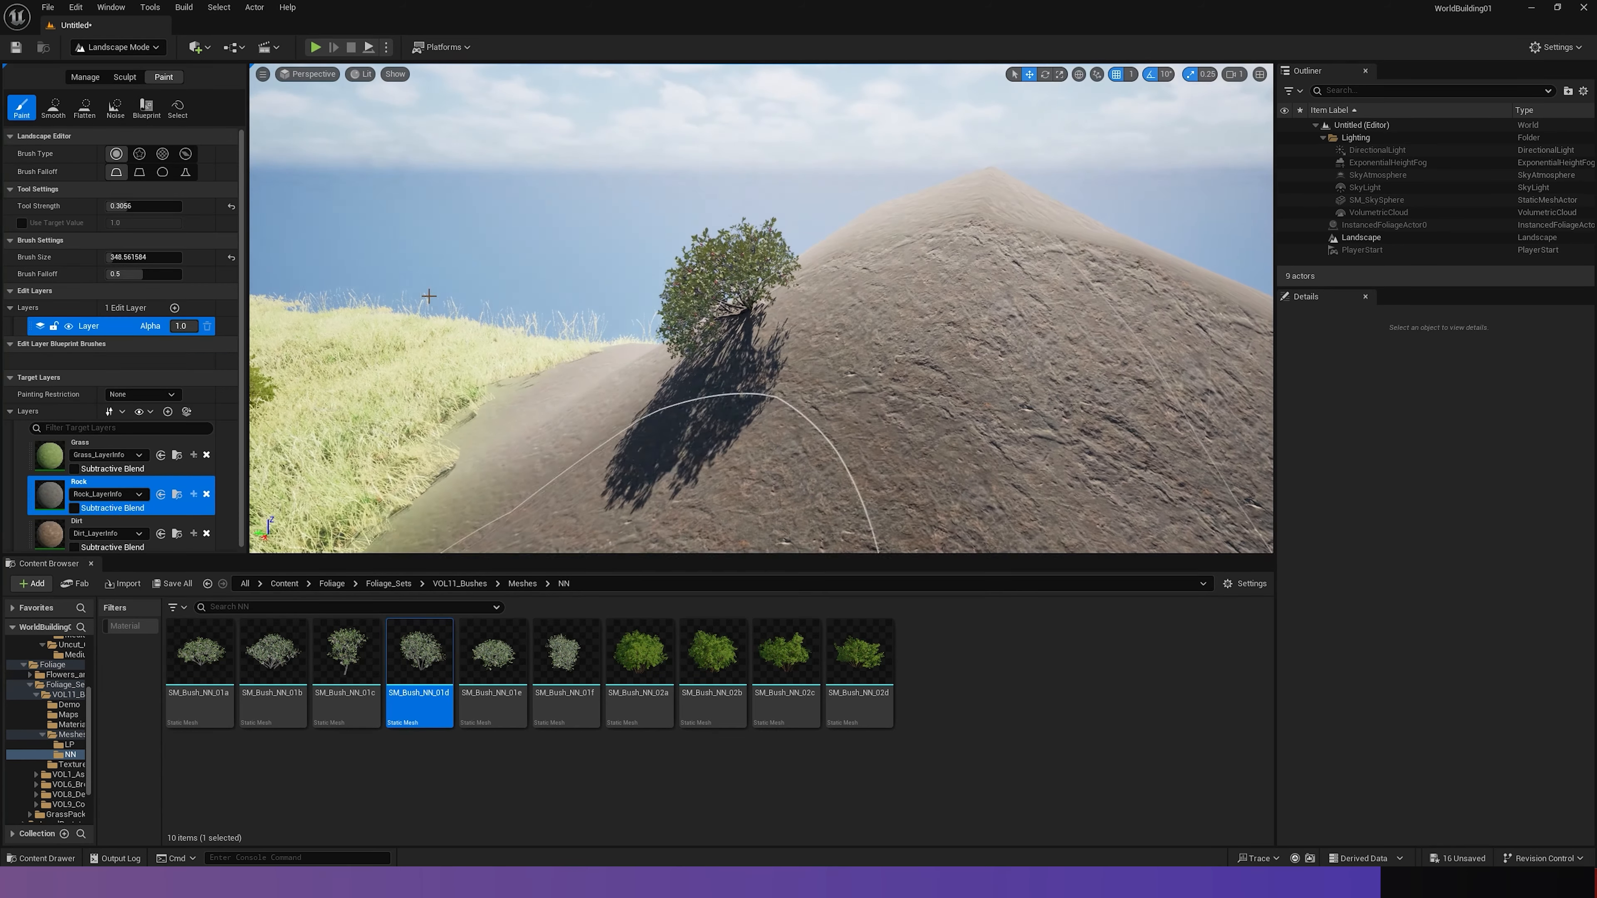
{"action": "left_click", "coordinate": [116, 74]}
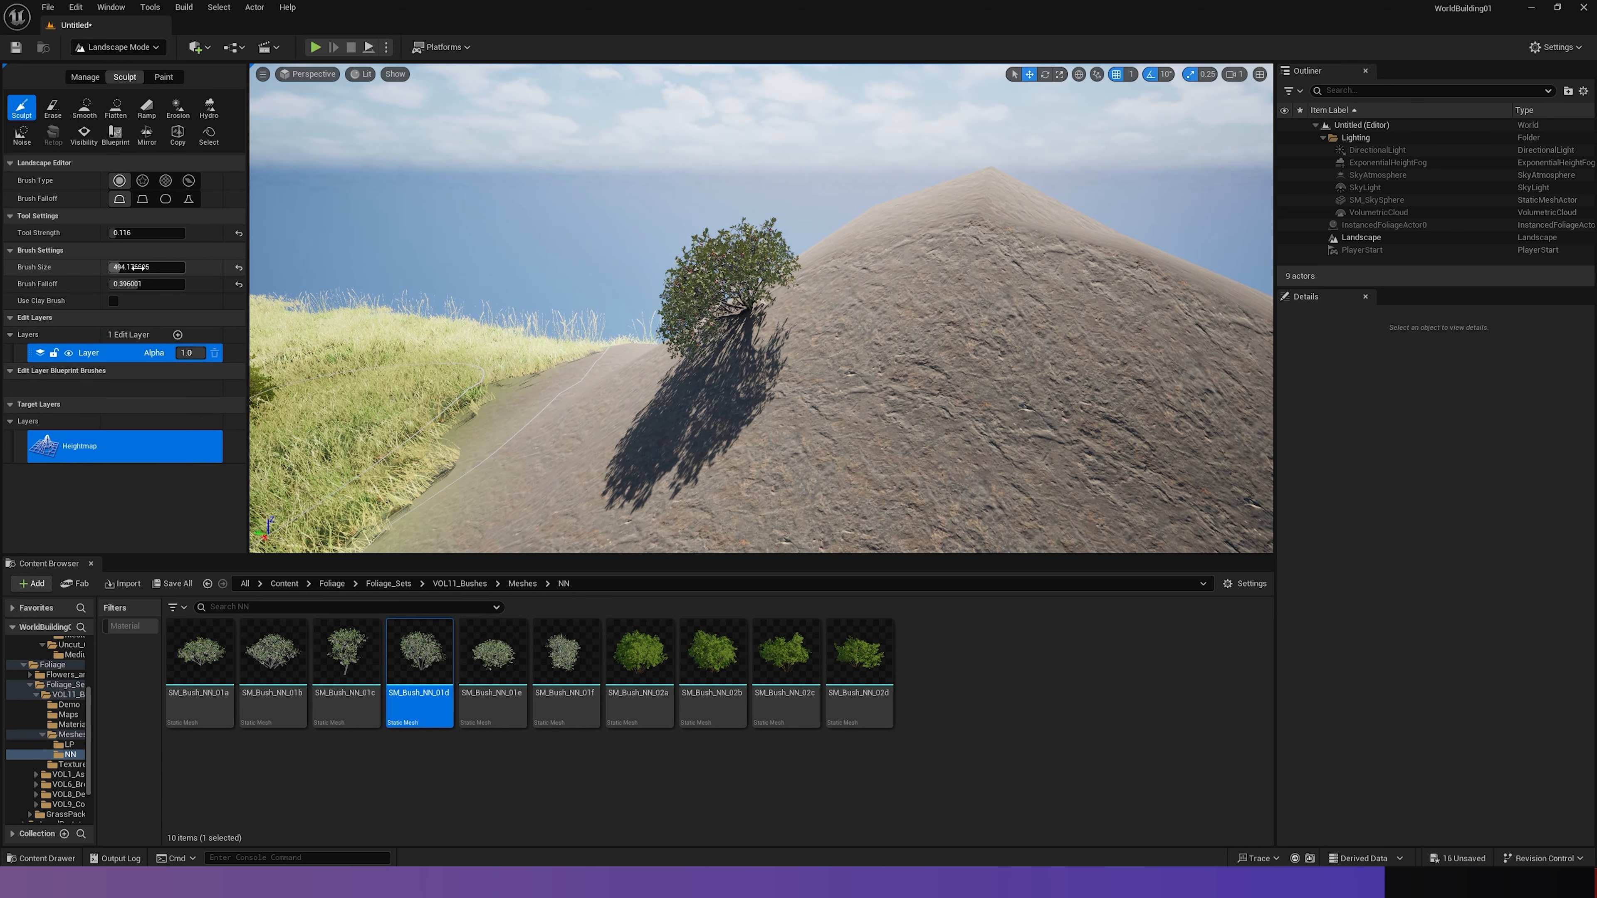
{"action": "left_click_drag", "start_coordinate": [128, 268], "coordinate": [131, 268]}
{"action": "mouse_move", "coordinate": [744, 352]}
{"action": "left_mouse_down"}
{"action": "mouse_move", "coordinate": [771, 335]}
{"action": "mouse_move", "coordinate": [726, 357]}
{"action": "mouse_move", "coordinate": [825, 381]}
{"action": "left_mouse_up"}
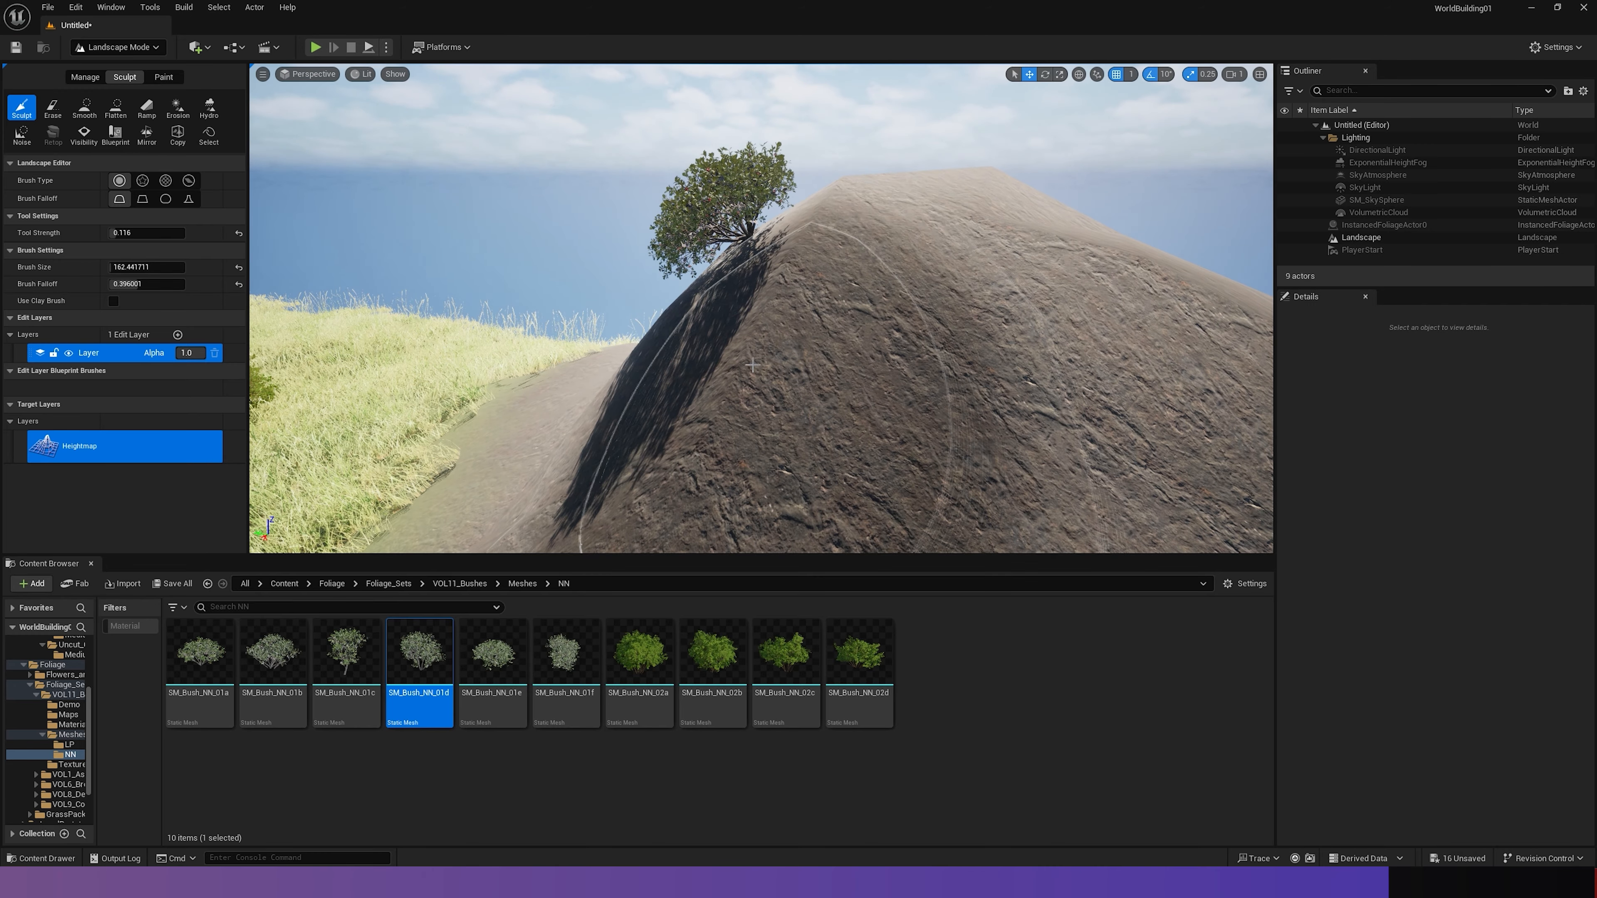
{"action": "mouse_move", "coordinate": [753, 365]}
{"action": "right_mouse_down"}
{"action": "mouse_move", "coordinate": [811, 343]}
{"action": "mouse_move", "coordinate": [912, 371]}
{"action": "mouse_move", "coordinate": [887, 368]}
{"action": "mouse_move", "coordinate": [1138, 368]}
{"action": "mouse_move", "coordinate": [1069, 359]}
{"action": "right_mouse_up"}
- Play the level from the bush clearing and run the character through the bushes to test their collision
{"action": "right_click_drag", "start_coordinate": [1122, 231], "coordinate": [792, 313]}
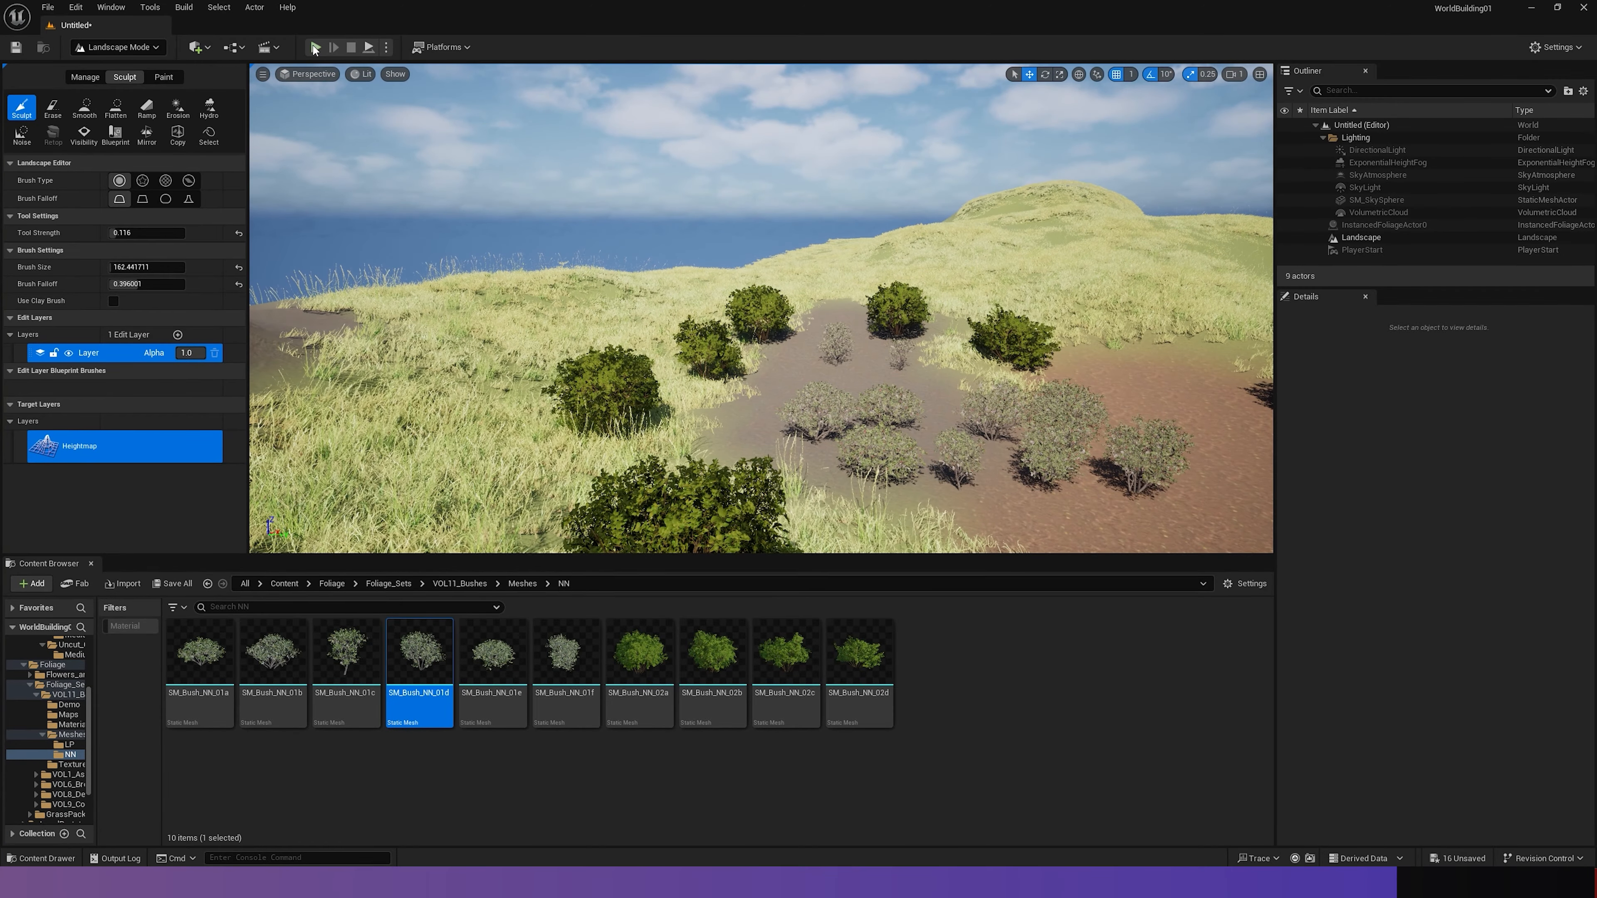
{"action": "left_click", "coordinate": [315, 47]}
{"action": "key", "text": "w"}
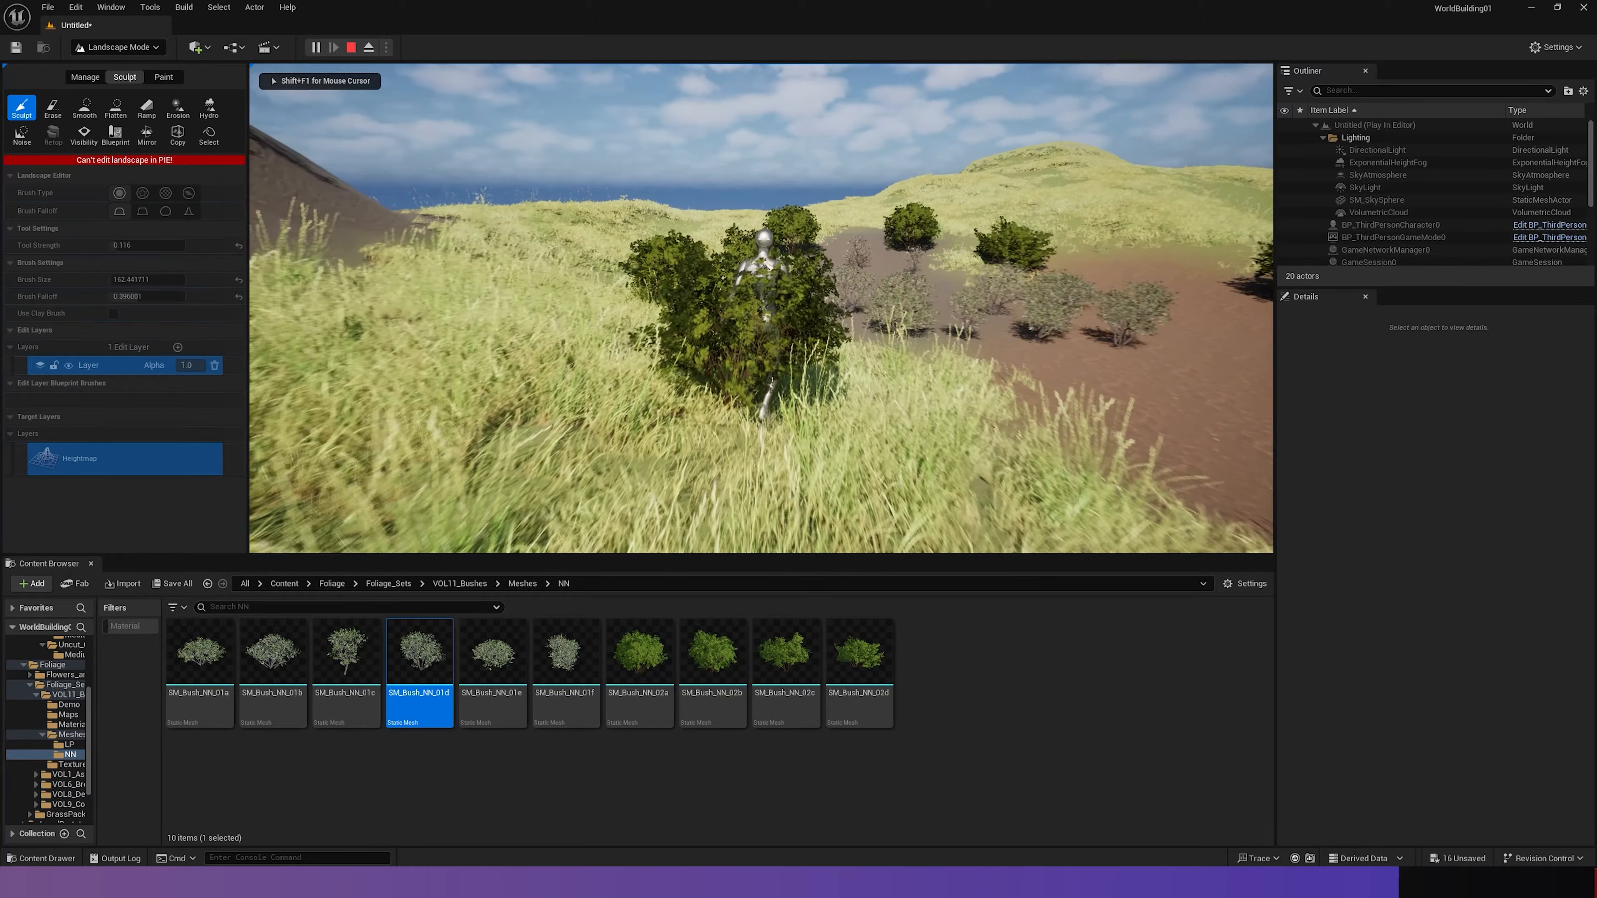
{"action": "key", "text": "w"}
{"action": "key", "text": "w"}
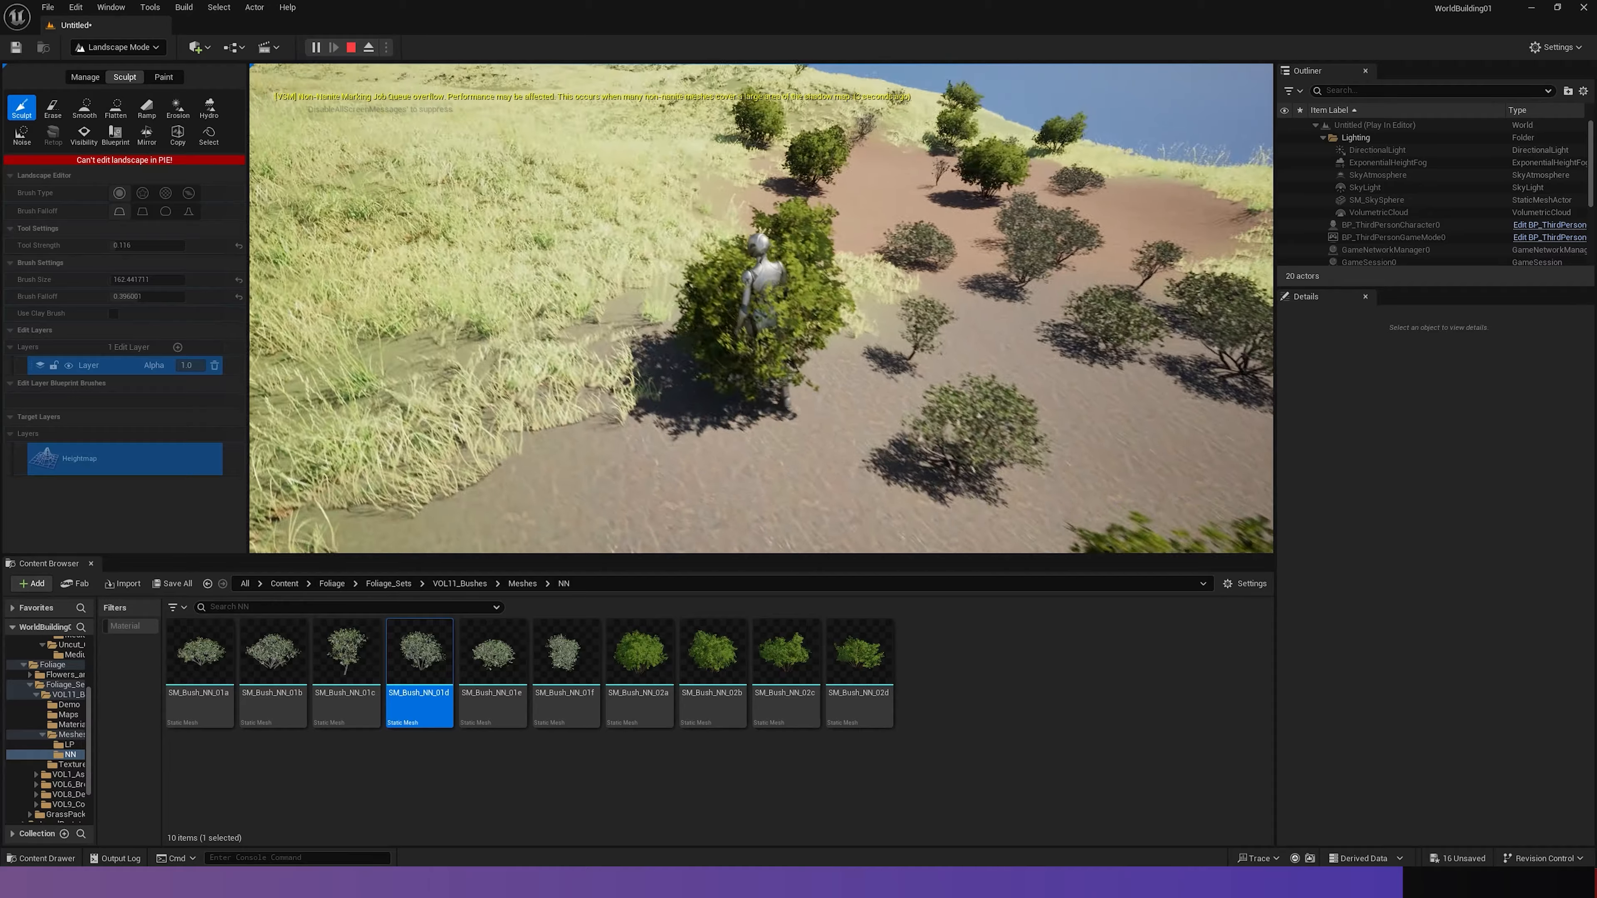
{"action": "key", "text": "w"}
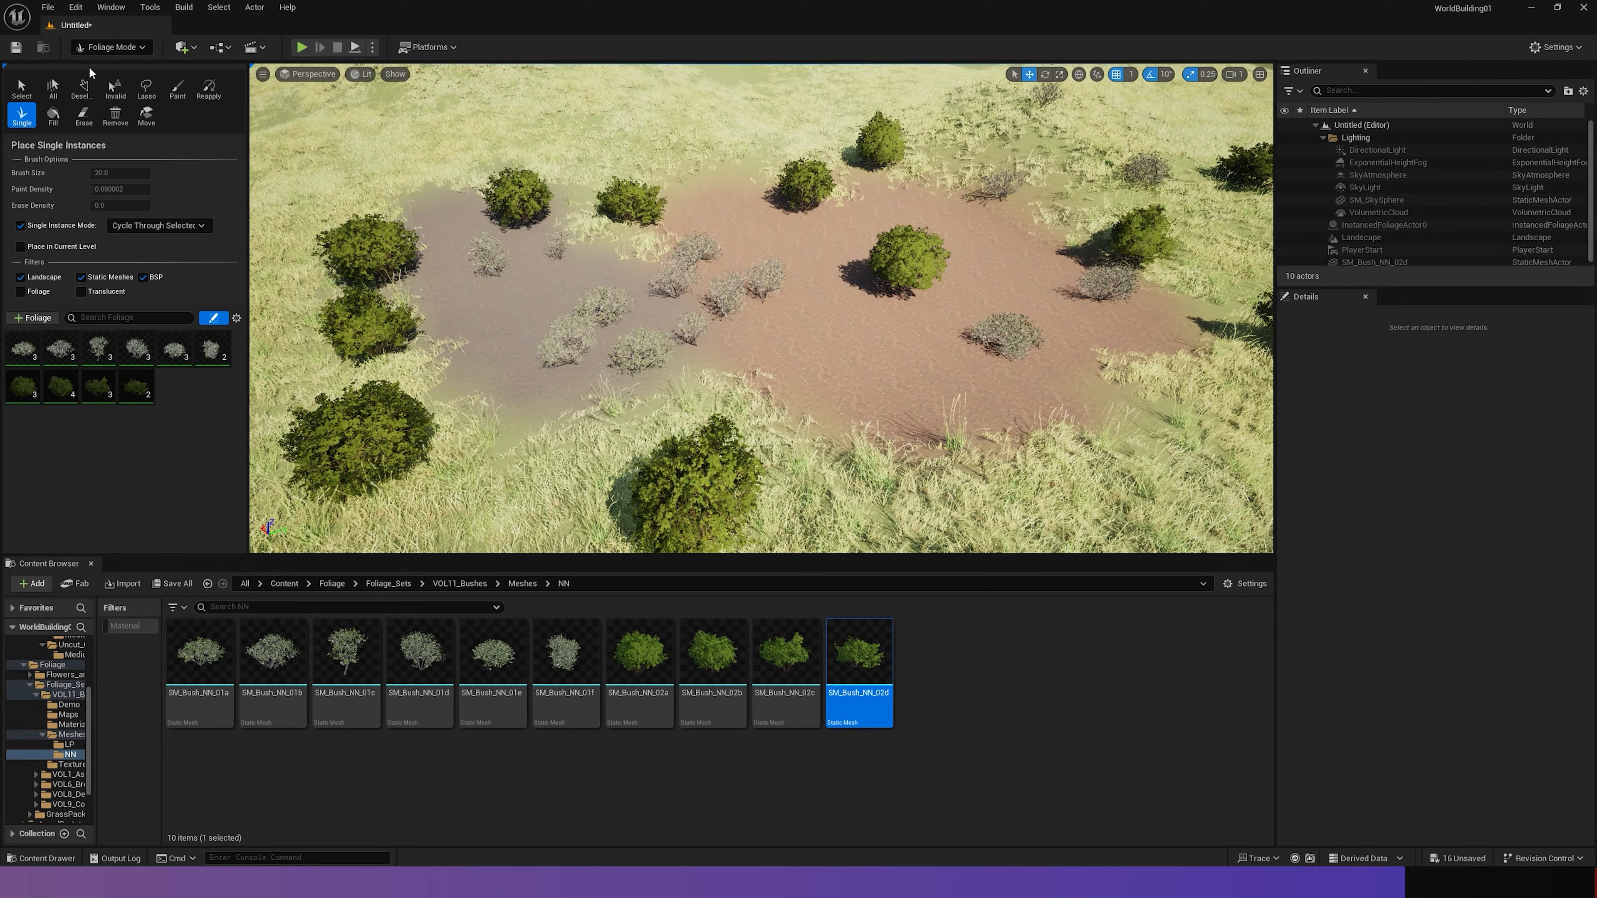
- Erase the bushes across the bare rock and dirt patches with the foliage Erase tool at brush size 512
{"action": "left_click", "coordinate": [84, 117]}
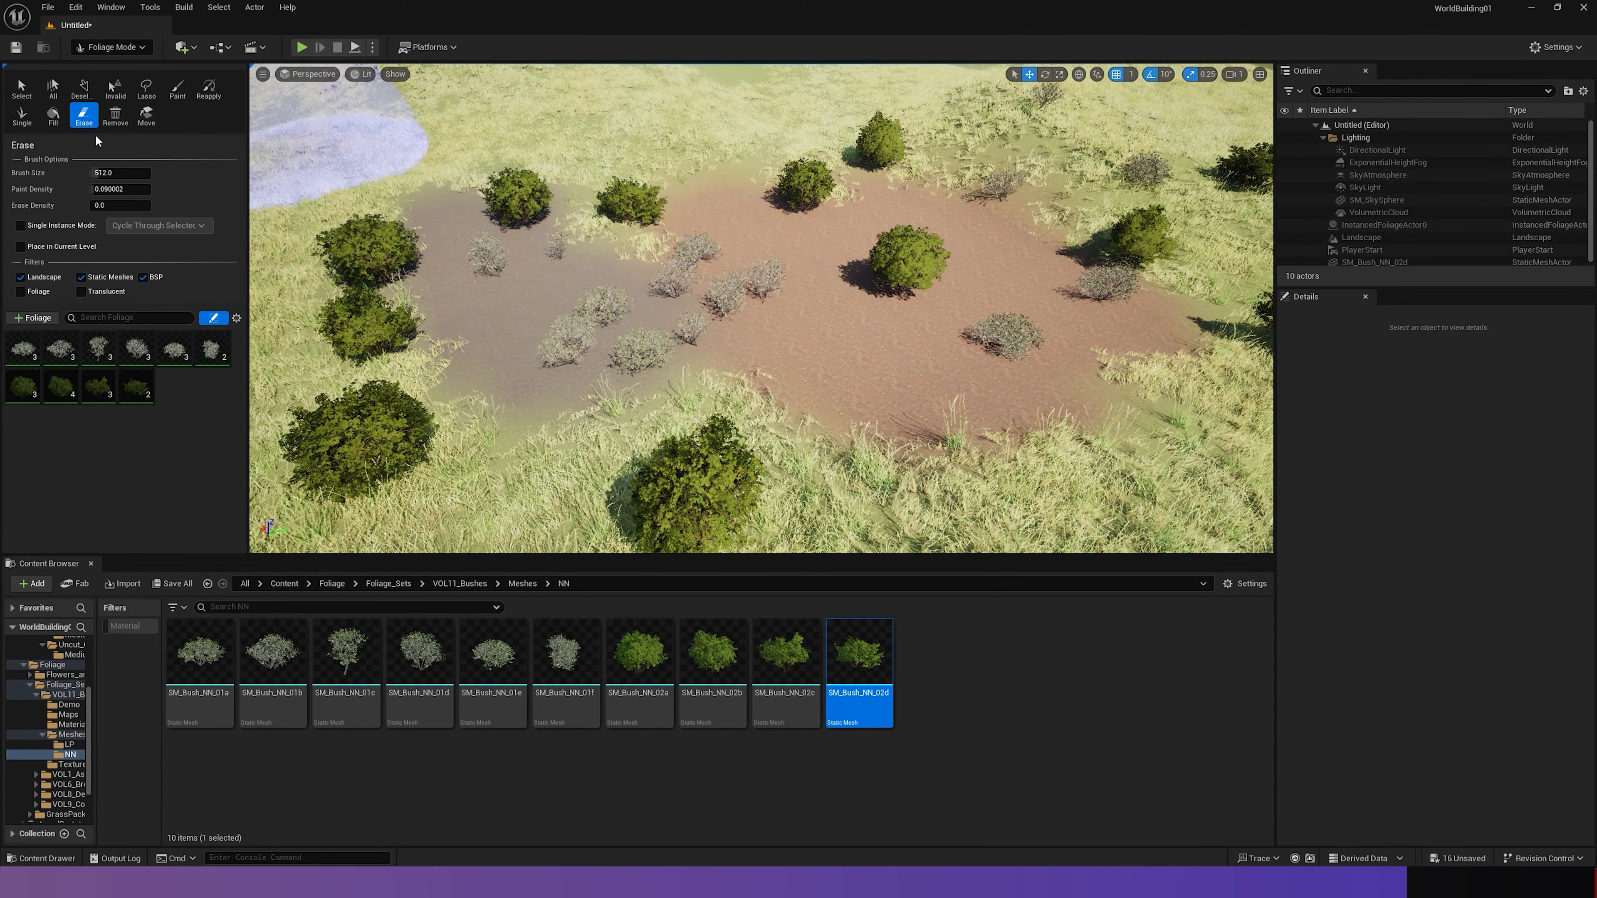
{"action": "mouse_move", "coordinate": [577, 205]}
{"action": "left_mouse_down"}
{"action": "mouse_move", "coordinate": [541, 245]}
{"action": "mouse_move", "coordinate": [698, 236]}
{"action": "mouse_move", "coordinate": [590, 302]}
{"action": "mouse_move", "coordinate": [327, 252]}
{"action": "left_mouse_up"}
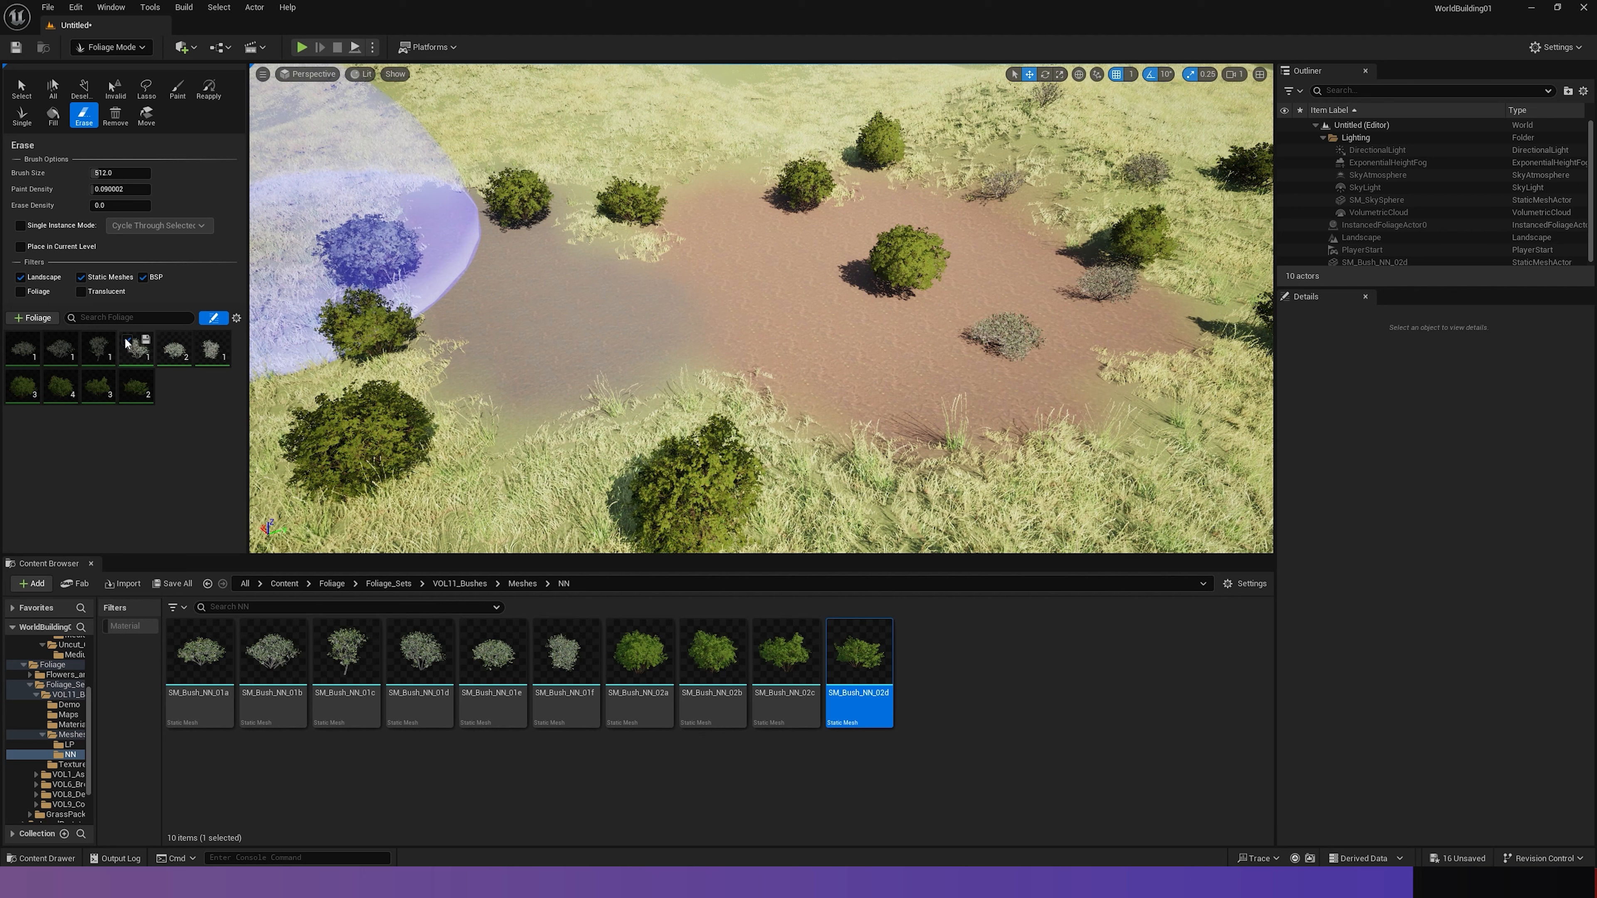
{"action": "left_click", "coordinate": [171, 341]}
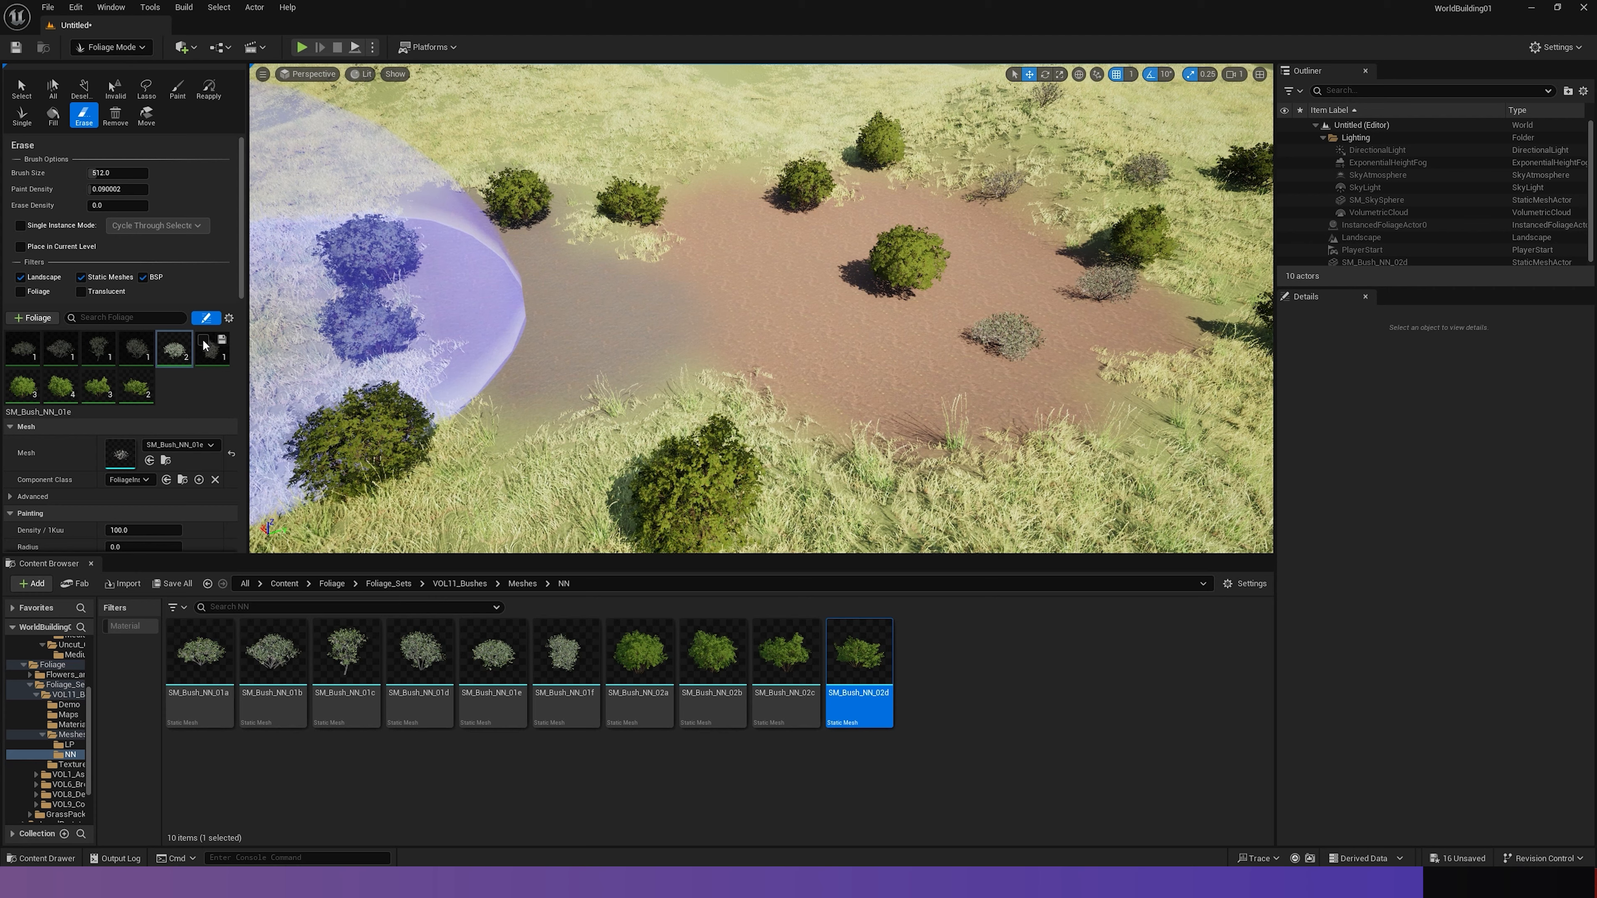
{"action": "mouse_move", "coordinate": [396, 322]}
{"action": "left_mouse_down"}
{"action": "mouse_move", "coordinate": [883, 258]}
{"action": "mouse_move", "coordinate": [971, 345]}
{"action": "left_mouse_up"}
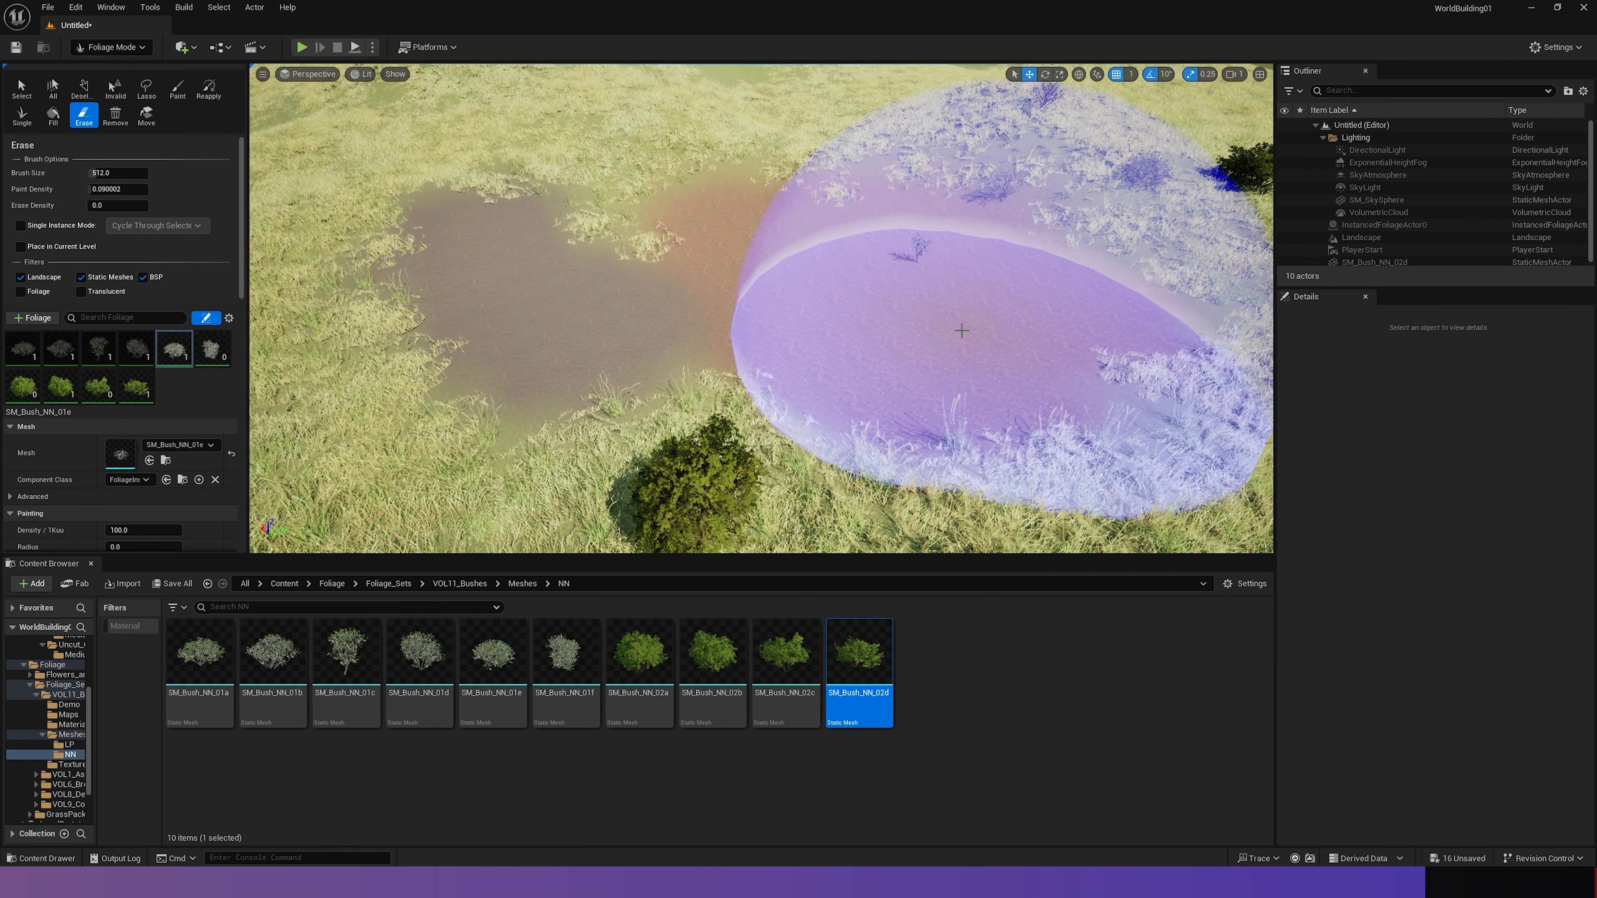
{"action": "right_click_drag", "start_coordinate": [966, 346], "coordinate": [1132, 321]}
{"action": "mouse_move", "coordinate": [675, 321]}
{"action": "right_mouse_down"}
{"action": "mouse_move", "coordinate": [515, 364]}
{"action": "mouse_move", "coordinate": [440, 358]}
{"action": "mouse_move", "coordinate": [603, 302]}
{"action": "mouse_move", "coordinate": [478, 239]}
{"action": "mouse_move", "coordinate": [980, 378]}
{"action": "right_mouse_up"}
{"action": "left_click", "coordinate": [674, 320]}
{"action": "left_click", "coordinate": [675, 320]}
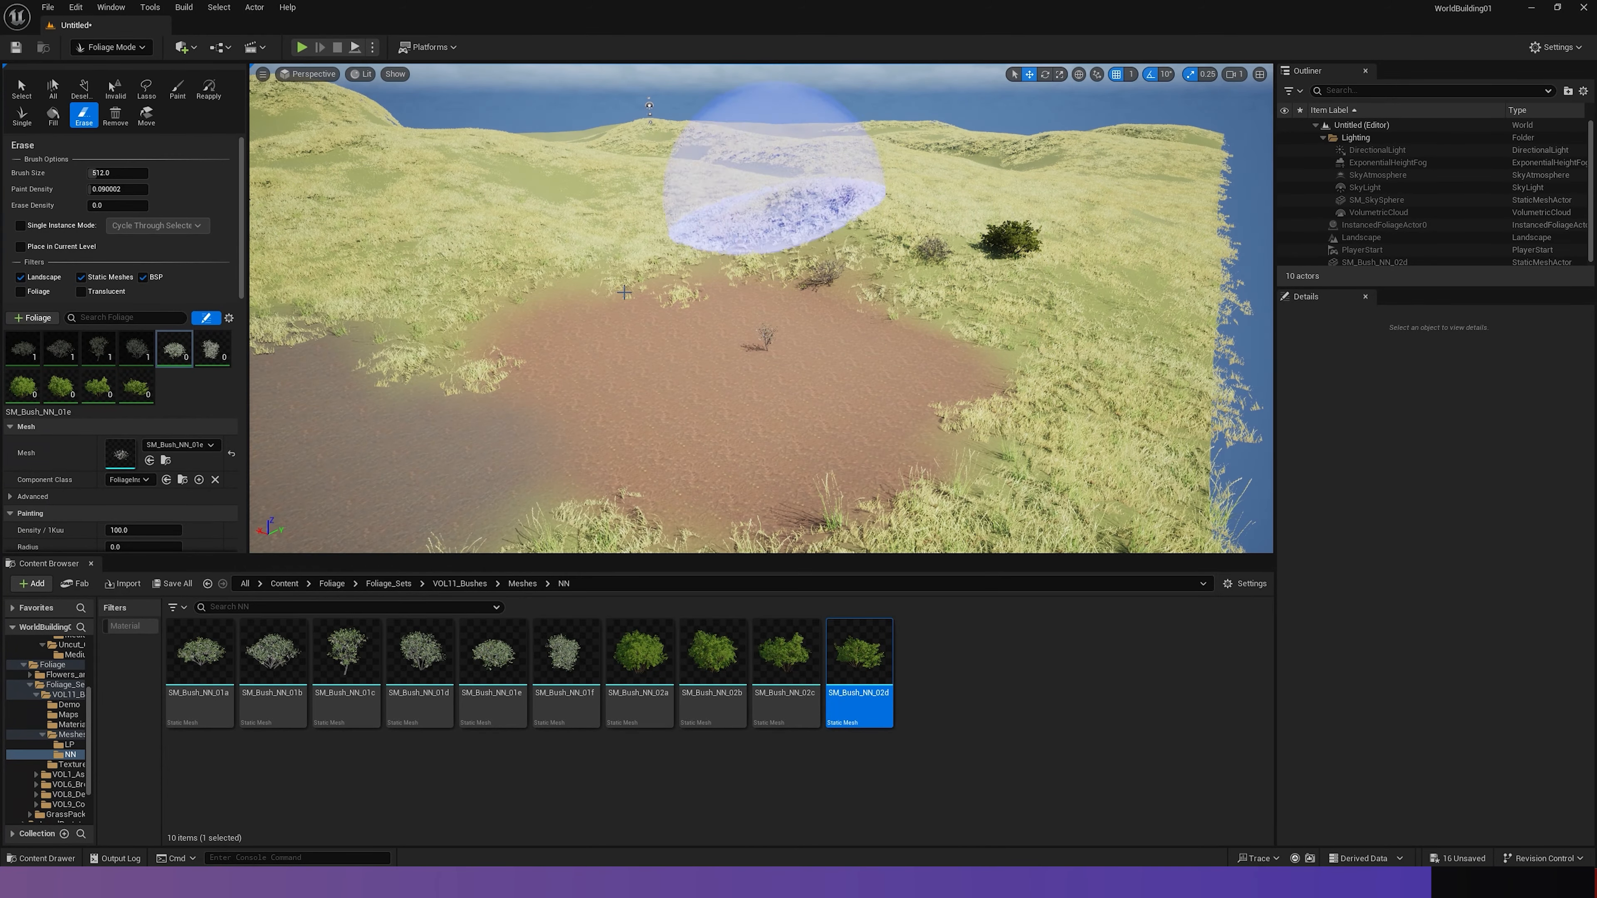
- Activate the remaining grey bush types and erase their leftover instances around the dirt patch
{"action": "mouse_move", "coordinate": [635, 339]}
{"action": "right_mouse_down"}
{"action": "mouse_move", "coordinate": [773, 290]}
{"action": "mouse_move", "coordinate": [641, 352]}
{"action": "right_mouse_up"}
{"action": "key", "text": "w"}
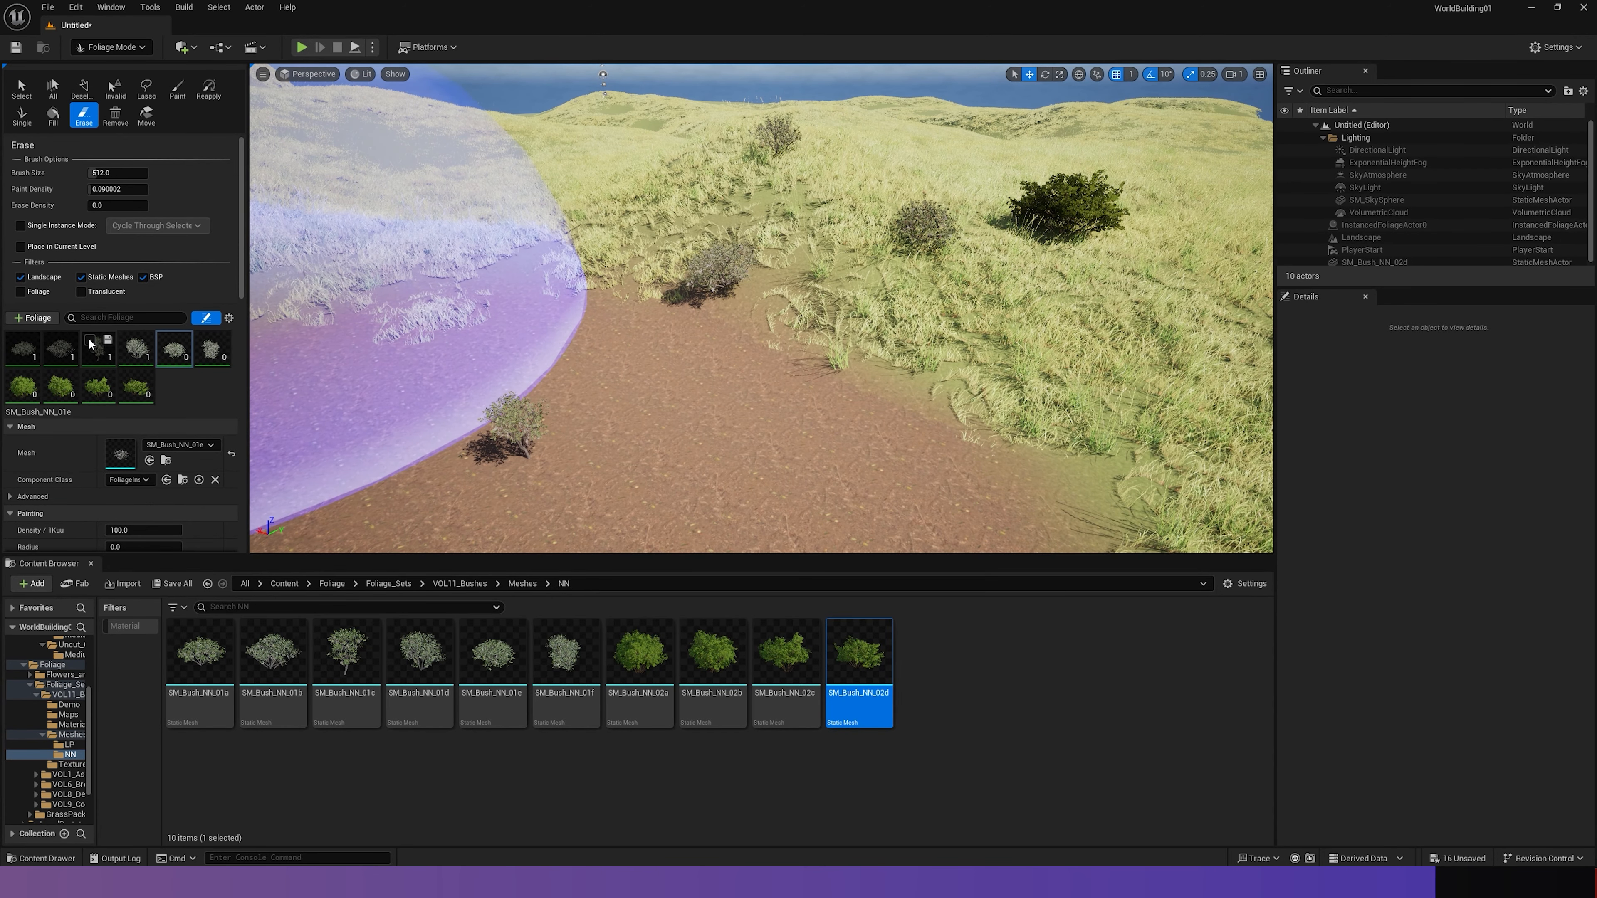
{"action": "left_click_drag", "start_coordinate": [528, 342], "coordinate": [1075, 242]}
{"action": "mouse_move", "coordinate": [619, 320]}
{"action": "right_mouse_down"}
{"action": "mouse_move", "coordinate": [535, 324]}
{"action": "mouse_move", "coordinate": [653, 364]}
{"action": "mouse_move", "coordinate": [666, 296]}
{"action": "mouse_move", "coordinate": [605, 312]}
{"action": "mouse_move", "coordinate": [604, 371]}
{"action": "mouse_move", "coordinate": [606, 302]}
{"action": "mouse_move", "coordinate": [664, 221]}
{"action": "right_mouse_up"}
{"action": "key", "text": "s"}
{"action": "key", "text": "w"}
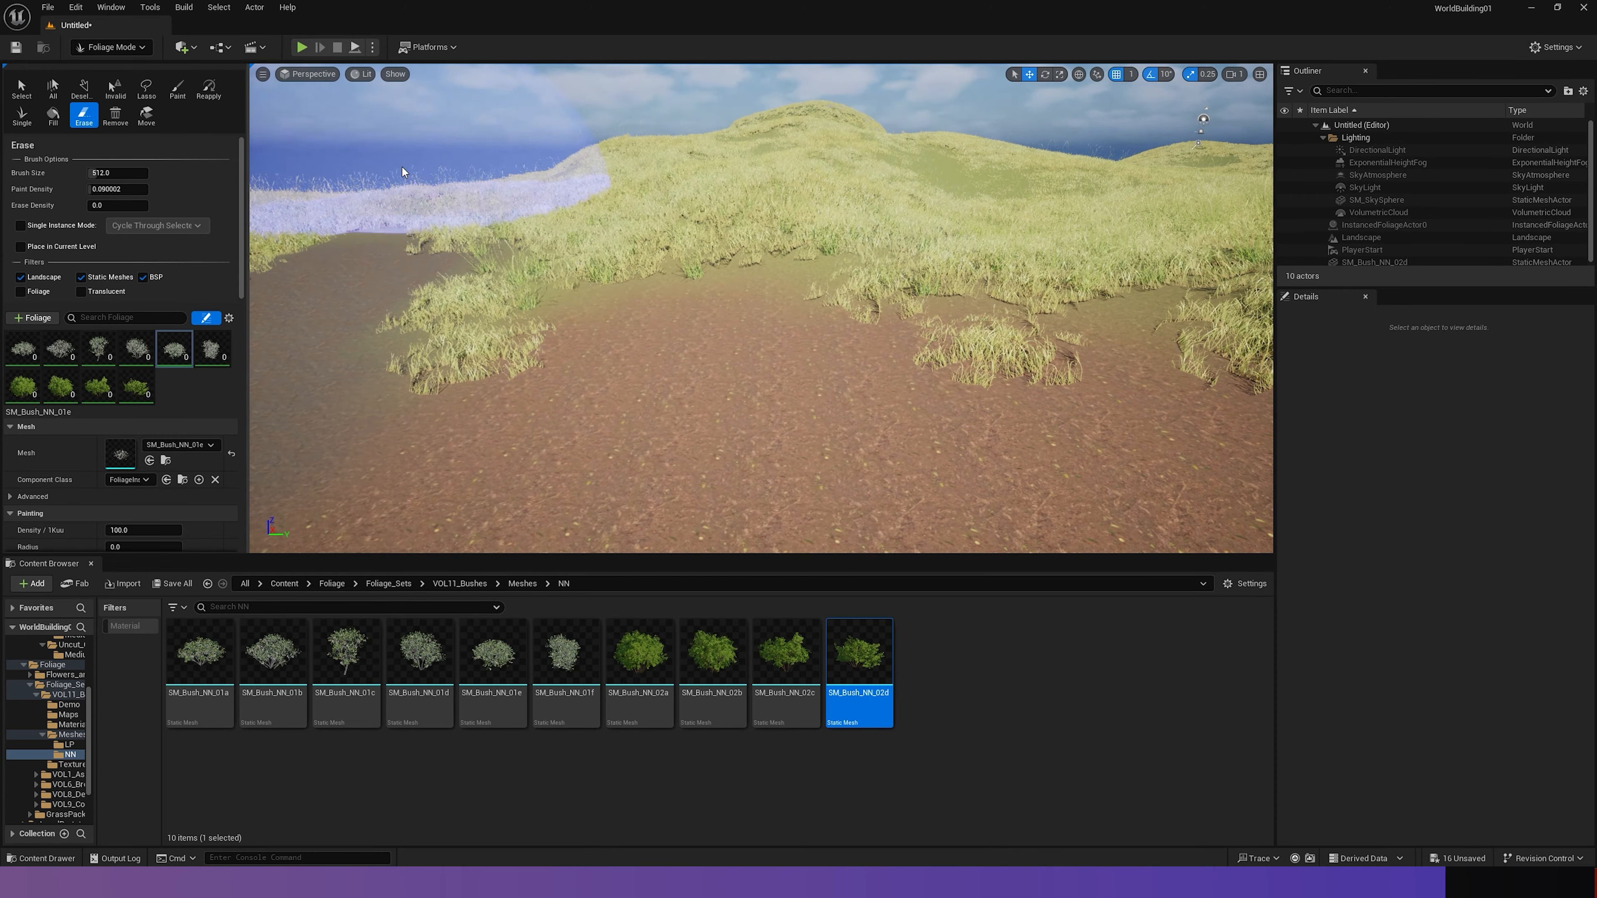
- Collapse the Foliage_Sets folder in the content tree and add it to the displayed folder selection
{"action": "mouse_move", "coordinate": [748, 314]}
{"action": "right_mouse_down"}
{"action": "mouse_move", "coordinate": [849, 277]}
{"action": "mouse_move", "coordinate": [725, 368]}
{"action": "right_mouse_up"}
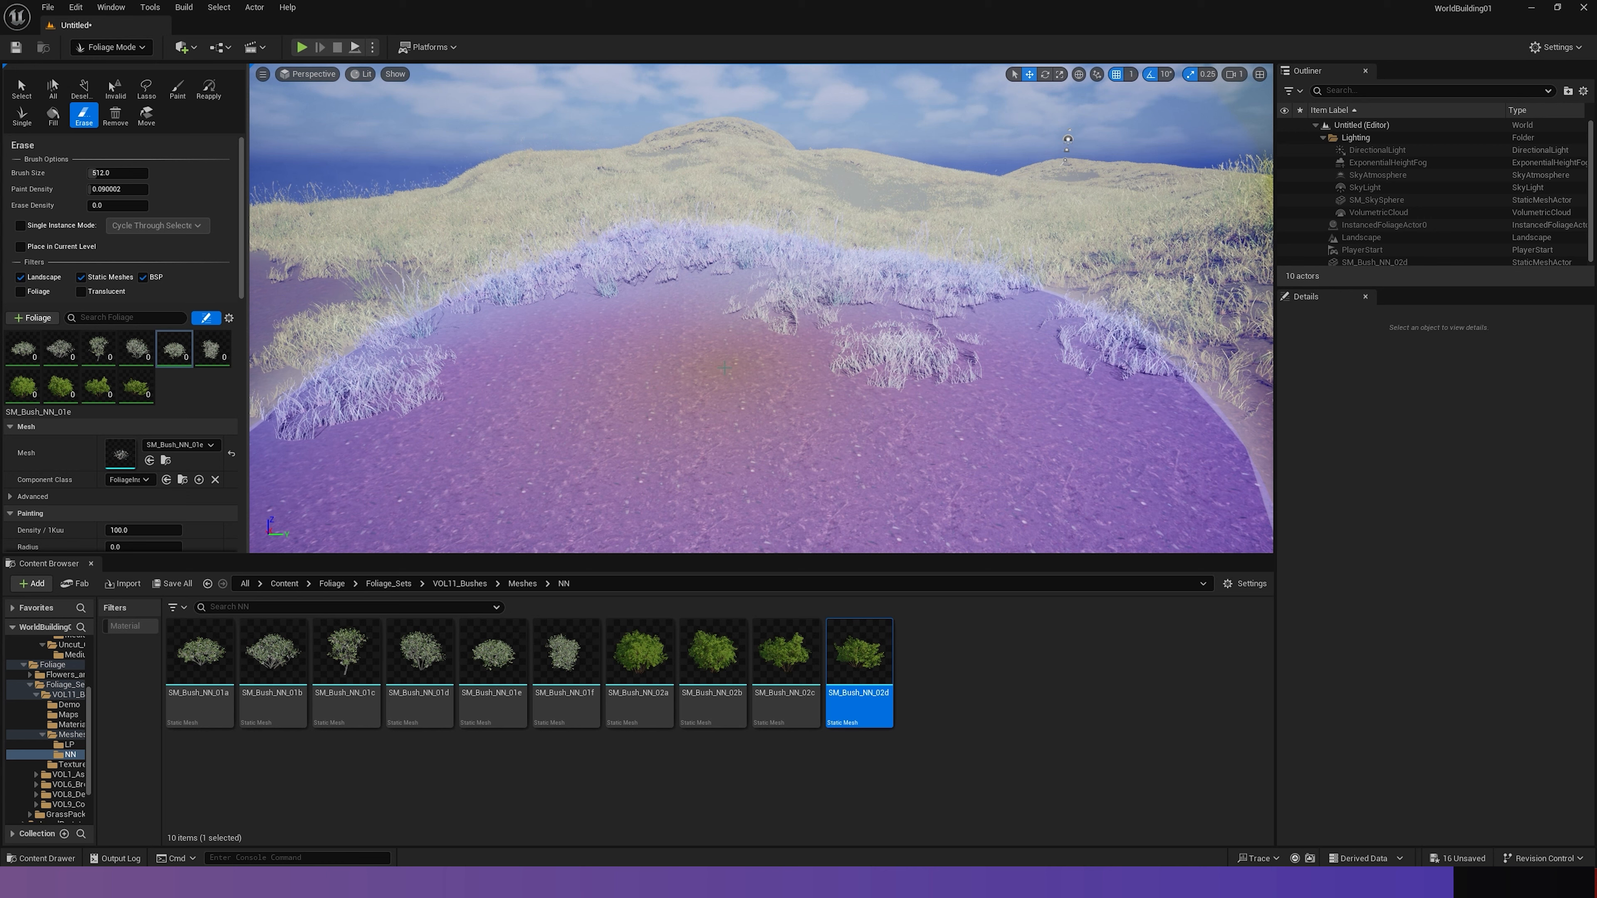
{"action": "scroll", "coordinate": [68, 678], "scroll_direction": "up", "scroll_amount": 2}
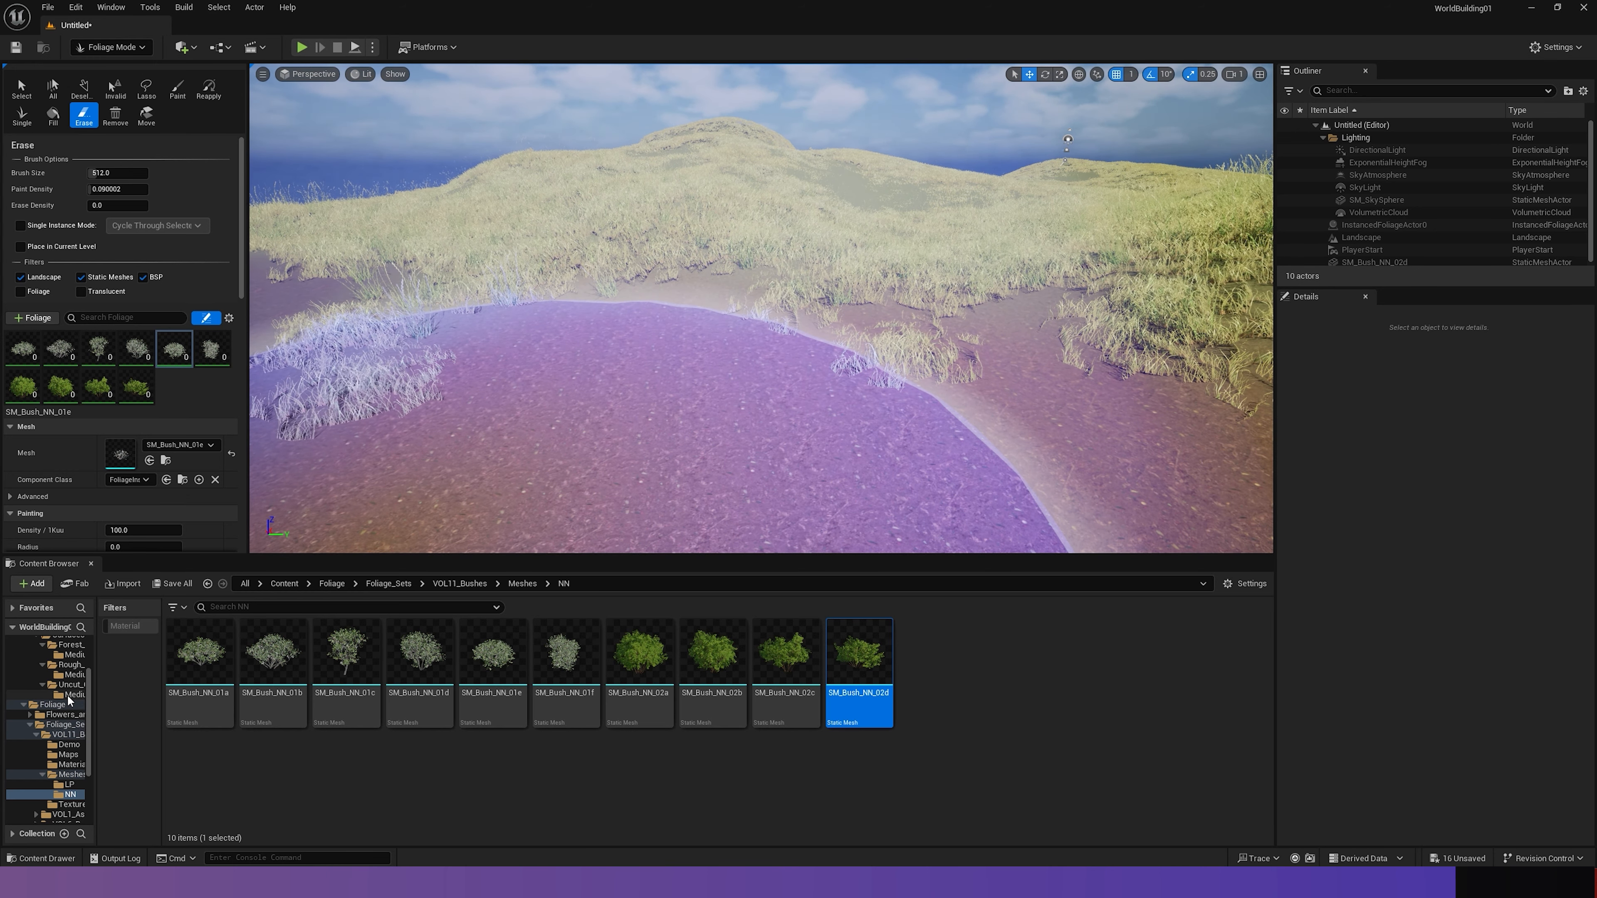
{"action": "left_click", "coordinate": [31, 726]}
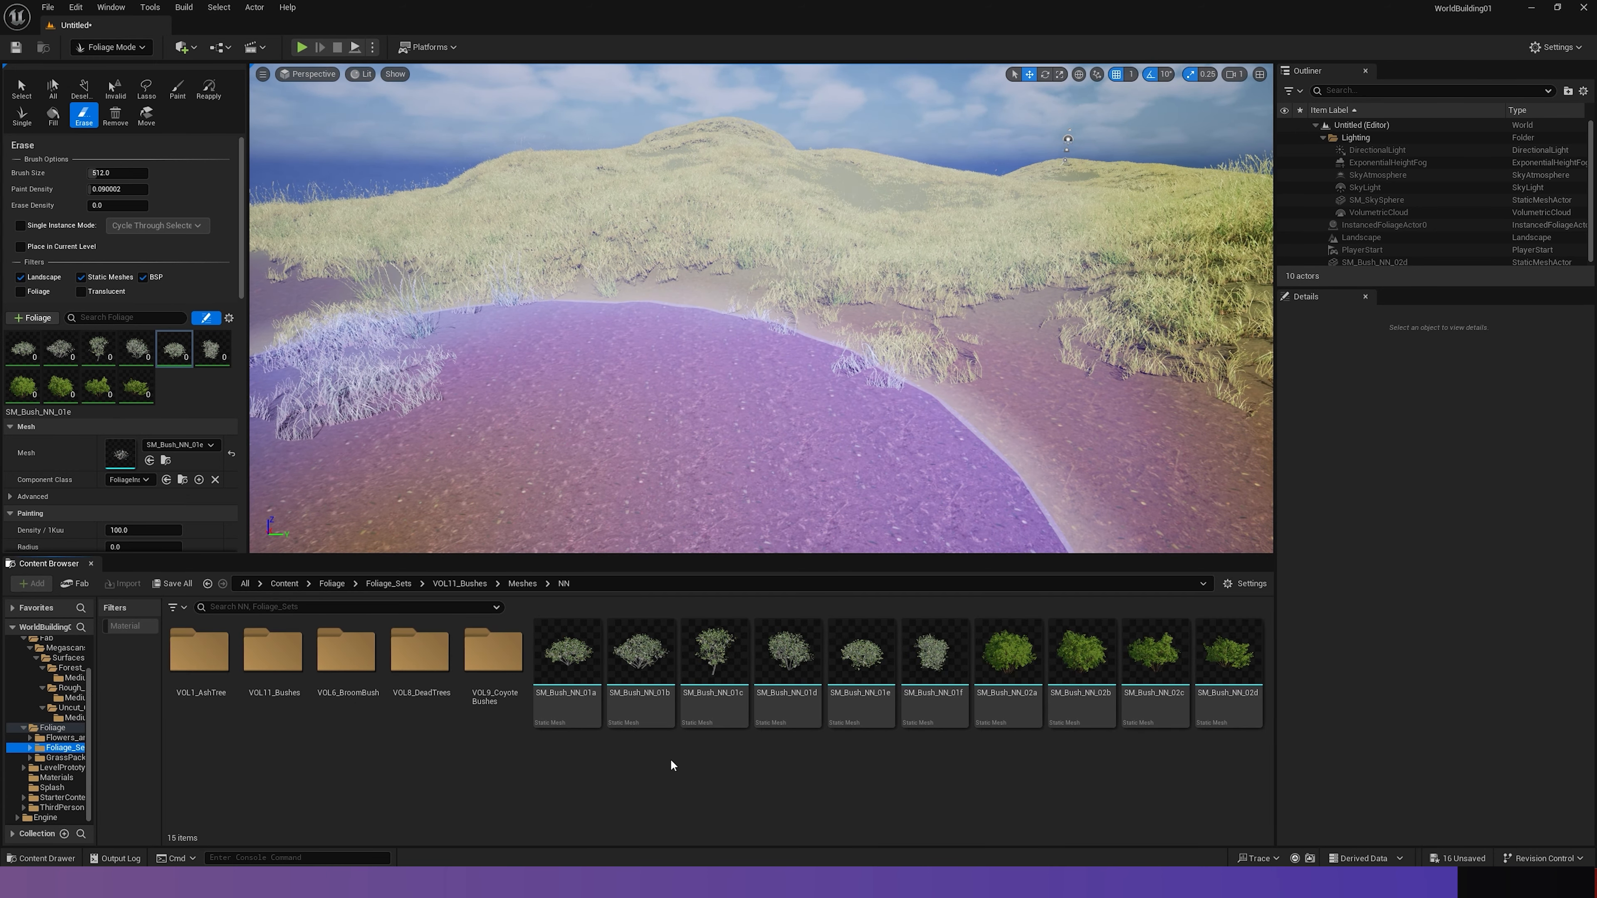
{"action": "scroll", "coordinate": [73, 699], "scroll_direction": "up", "scroll_amount": 2}
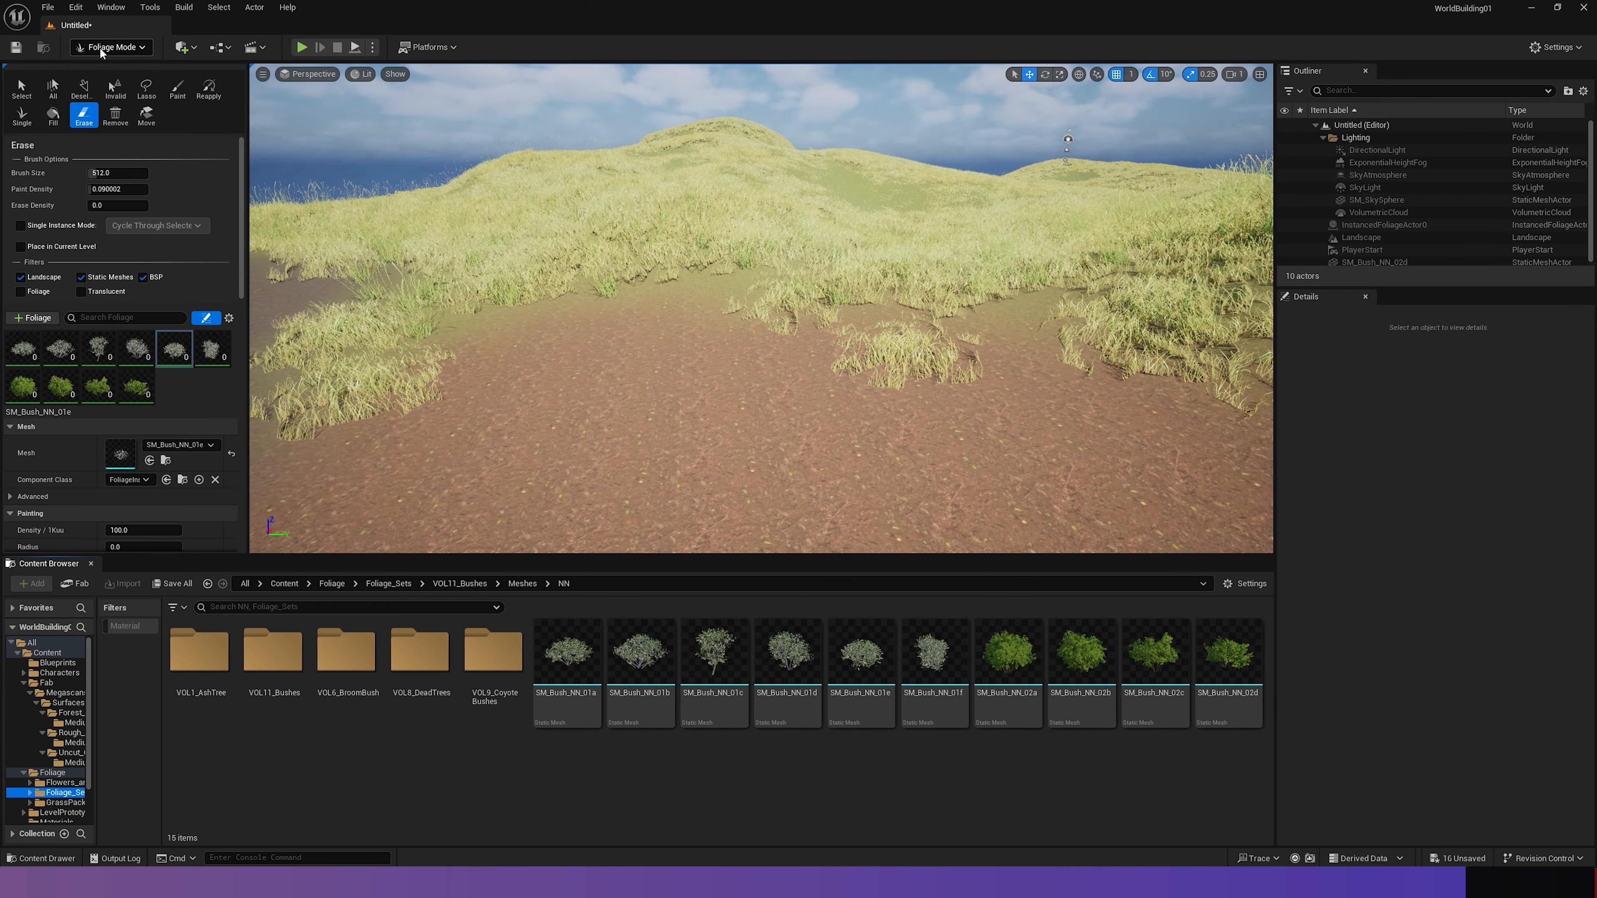
- Paint a dense thicket of mixed bushes over the clearing and surrounding grass with the Paint tool at brush size 512
{"action": "left_click", "coordinate": [23, 115]}
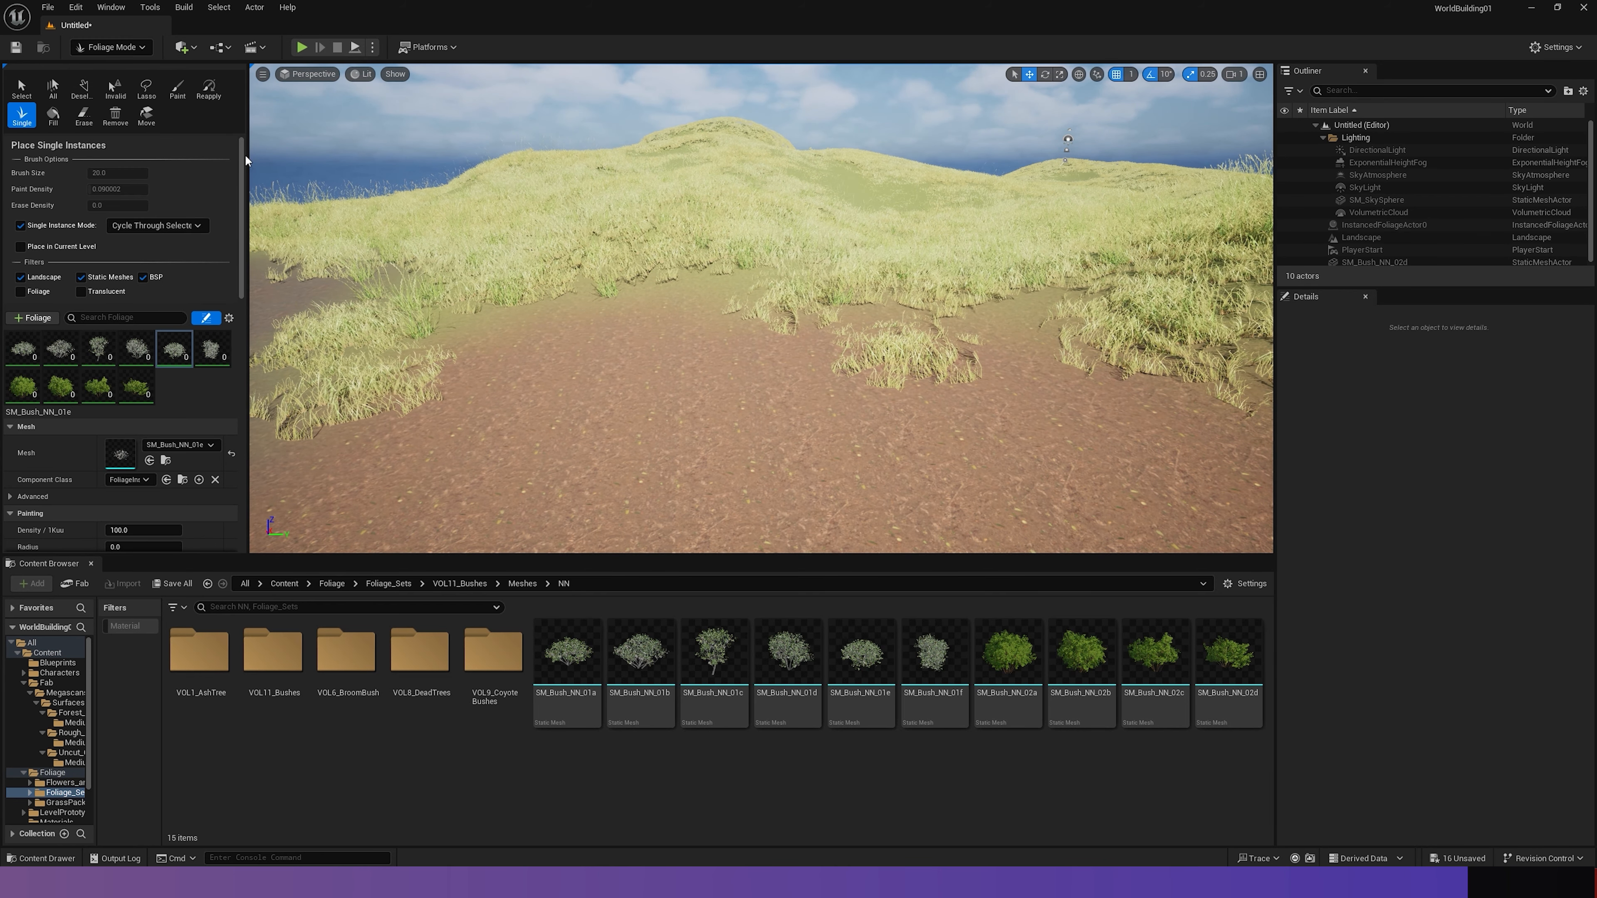
{"action": "left_click", "coordinate": [178, 89]}
{"action": "left_click", "coordinate": [754, 327]}
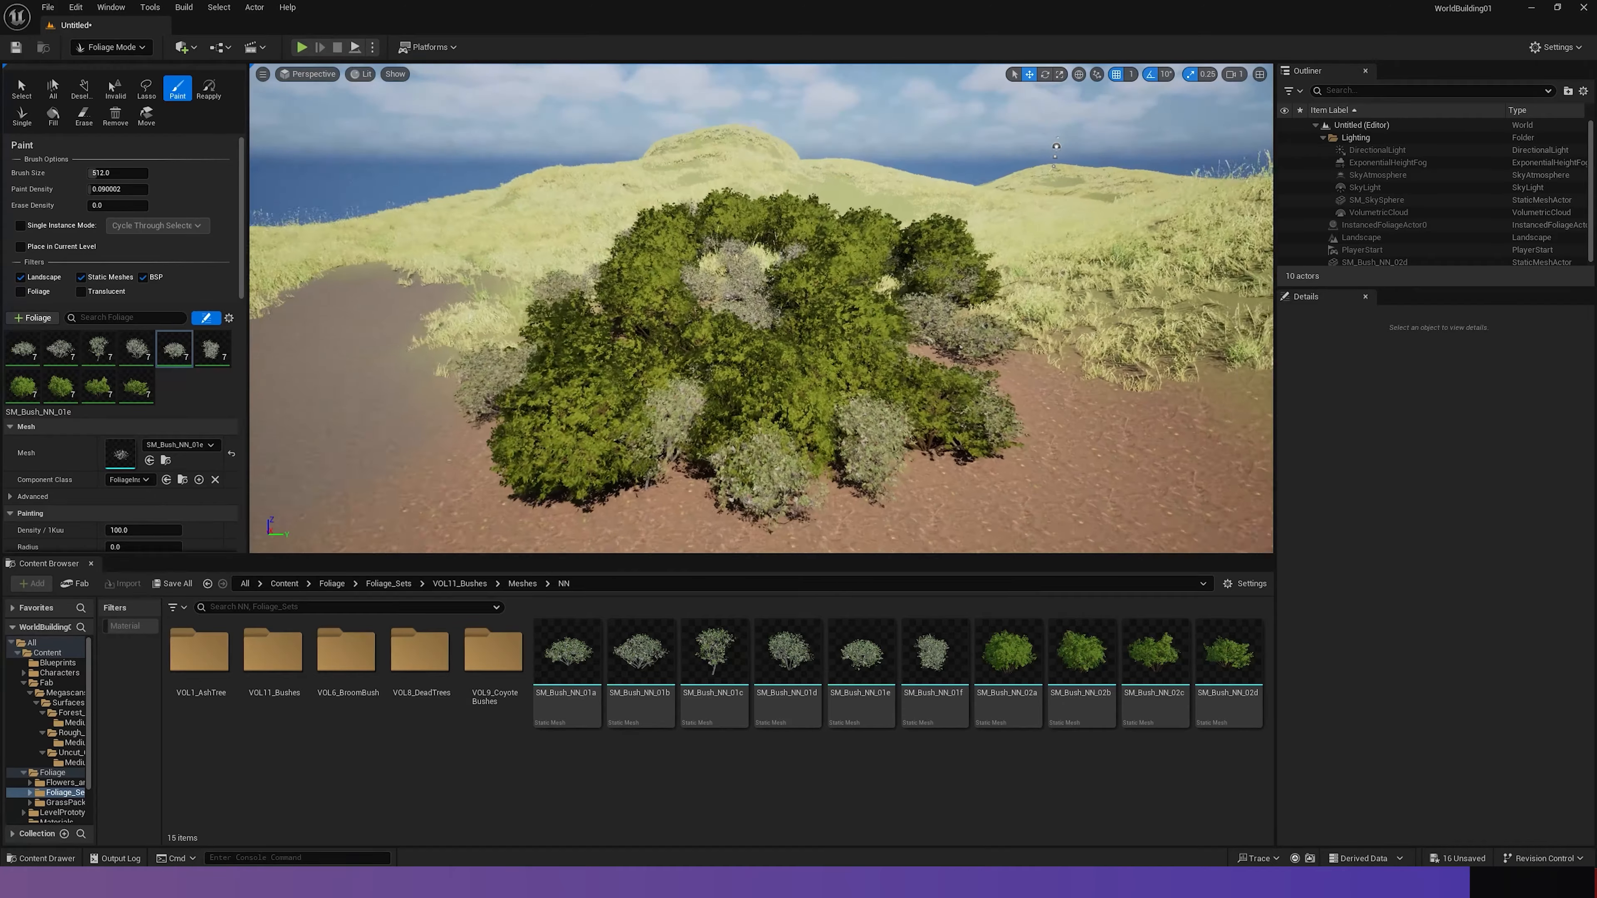
{"action": "mouse_move", "coordinate": [755, 327]}
{"action": "left_mouse_down"}
{"action": "mouse_move", "coordinate": [390, 321]}
{"action": "mouse_move", "coordinate": [553, 161]}
{"action": "mouse_move", "coordinate": [924, 353]}
{"action": "mouse_move", "coordinate": [478, 301]}
{"action": "left_mouse_up"}
{"action": "left_click_drag", "start_coordinate": [719, 222], "coordinate": [838, 324]}
{"action": "key", "text": "s"}
{"action": "mouse_move", "coordinate": [838, 324]}
{"action": "right_mouse_down"}
{"action": "mouse_move", "coordinate": [817, 466]}
{"action": "mouse_move", "coordinate": [613, 286]}
{"action": "right_mouse_up"}
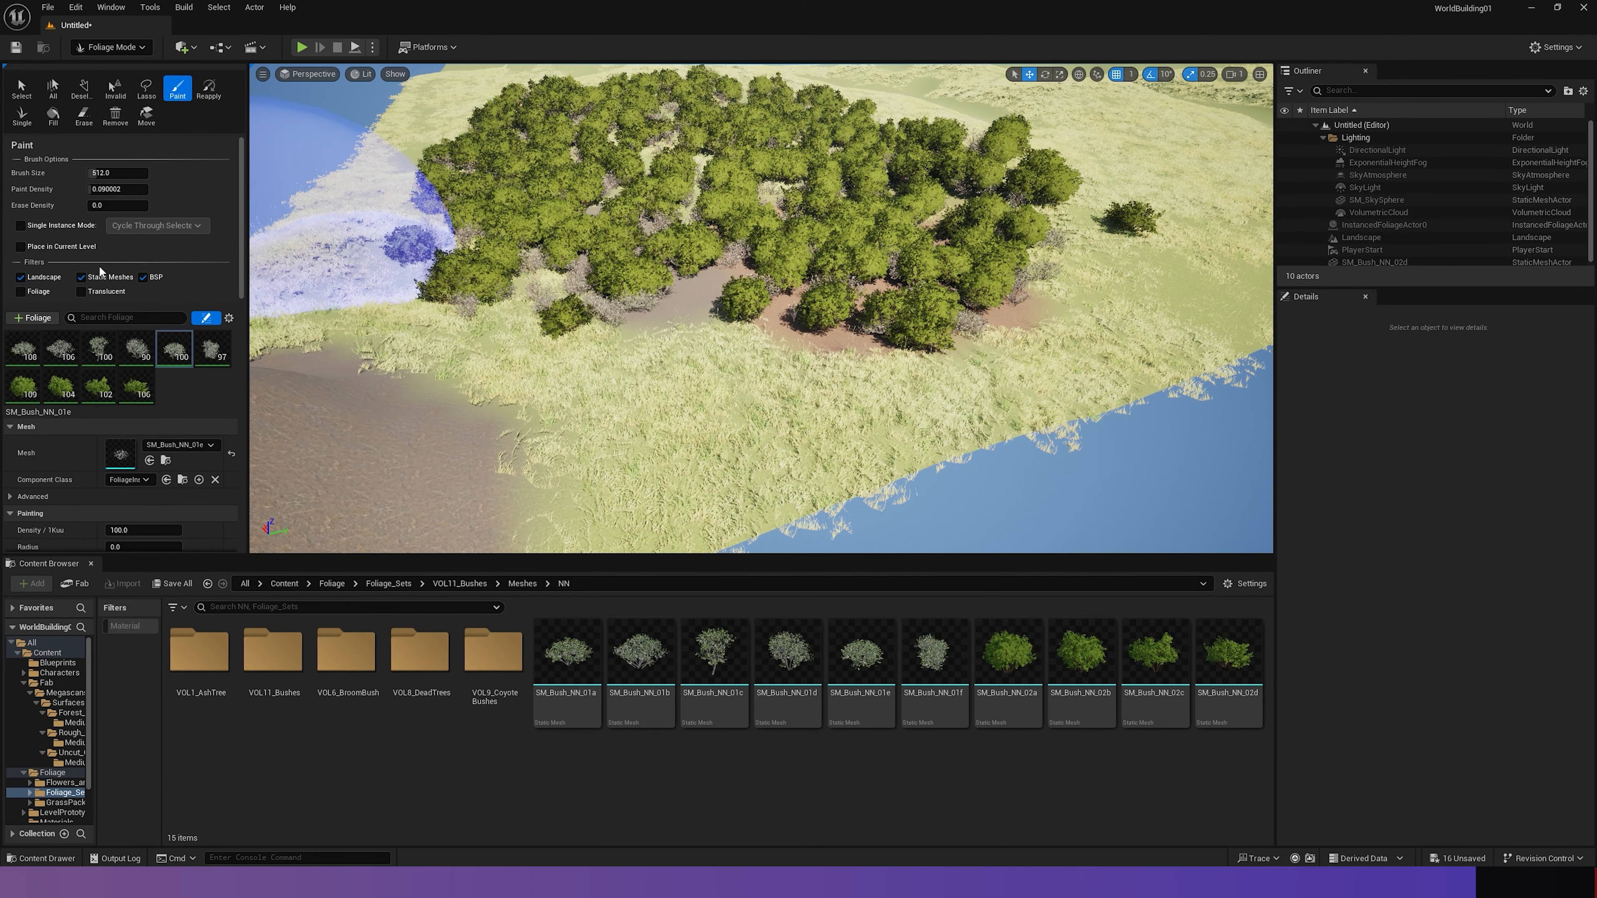
- Place several individual bushes on the open grass beside the thicket using Single Instance Mode
{"action": "left_click", "coordinate": [21, 225]}
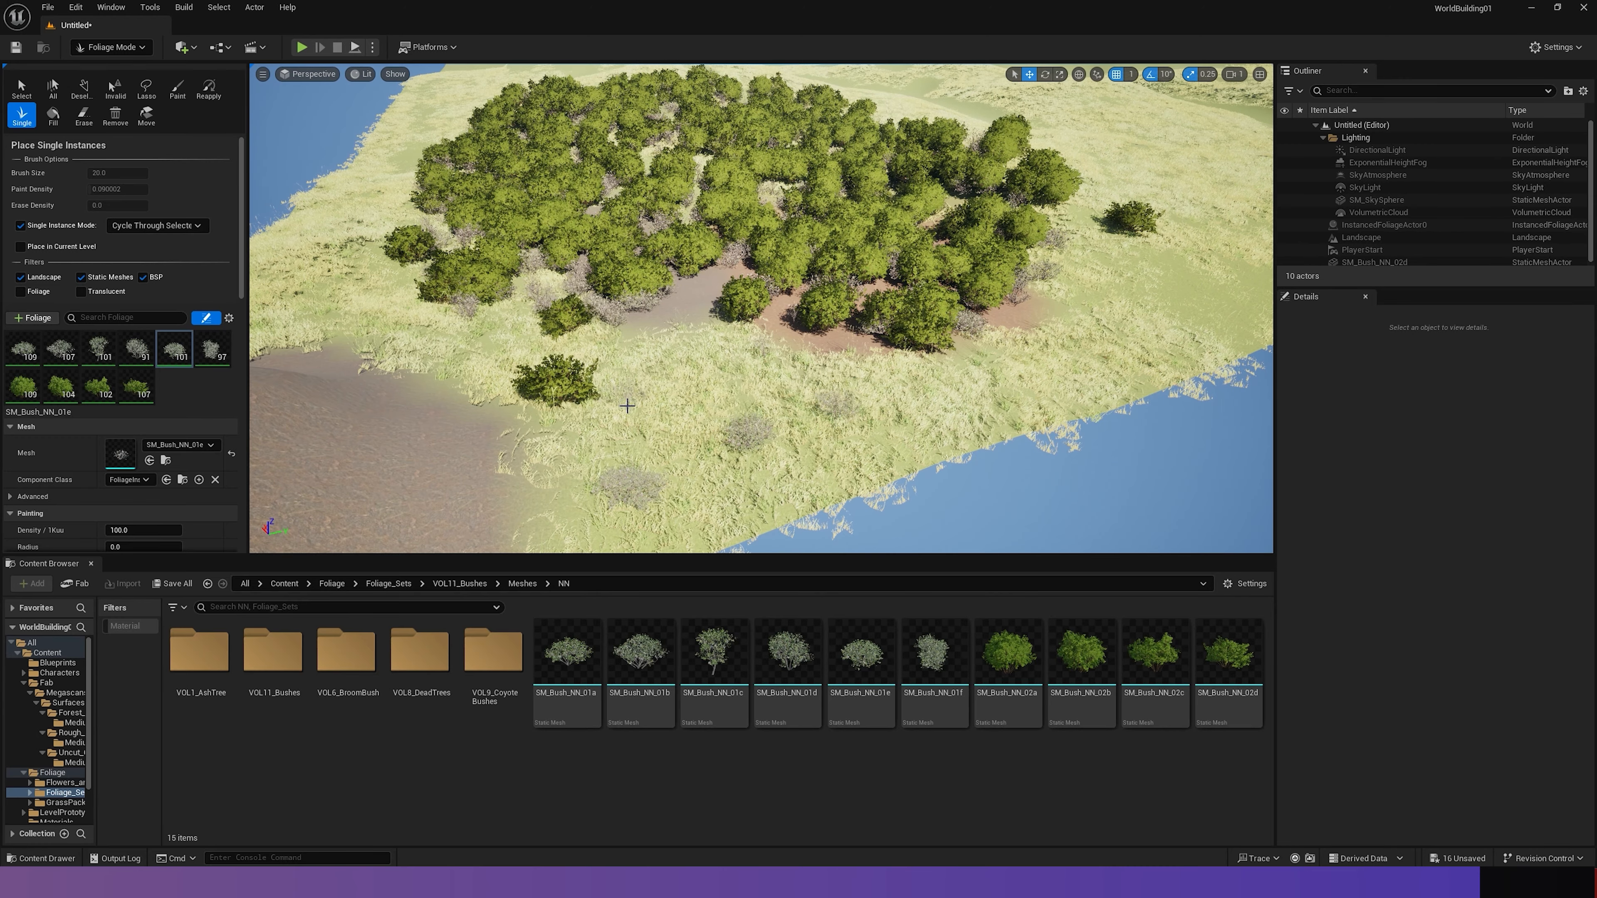
{"action": "key", "text": "w"}
{"action": "right_click_drag", "start_coordinate": [664, 308], "coordinate": [1169, 270]}
{"action": "key", "text": "s"}
{"action": "right_click_drag", "start_coordinate": [760, 308], "coordinate": [887, 346]}
{"action": "right_click_drag", "start_coordinate": [761, 308], "coordinate": [786, 229]}
{"action": "key", "text": "w"}
{"action": "key", "text": "a"}
{"action": "right_click_drag", "start_coordinate": [476, 366], "coordinate": [352, 385]}
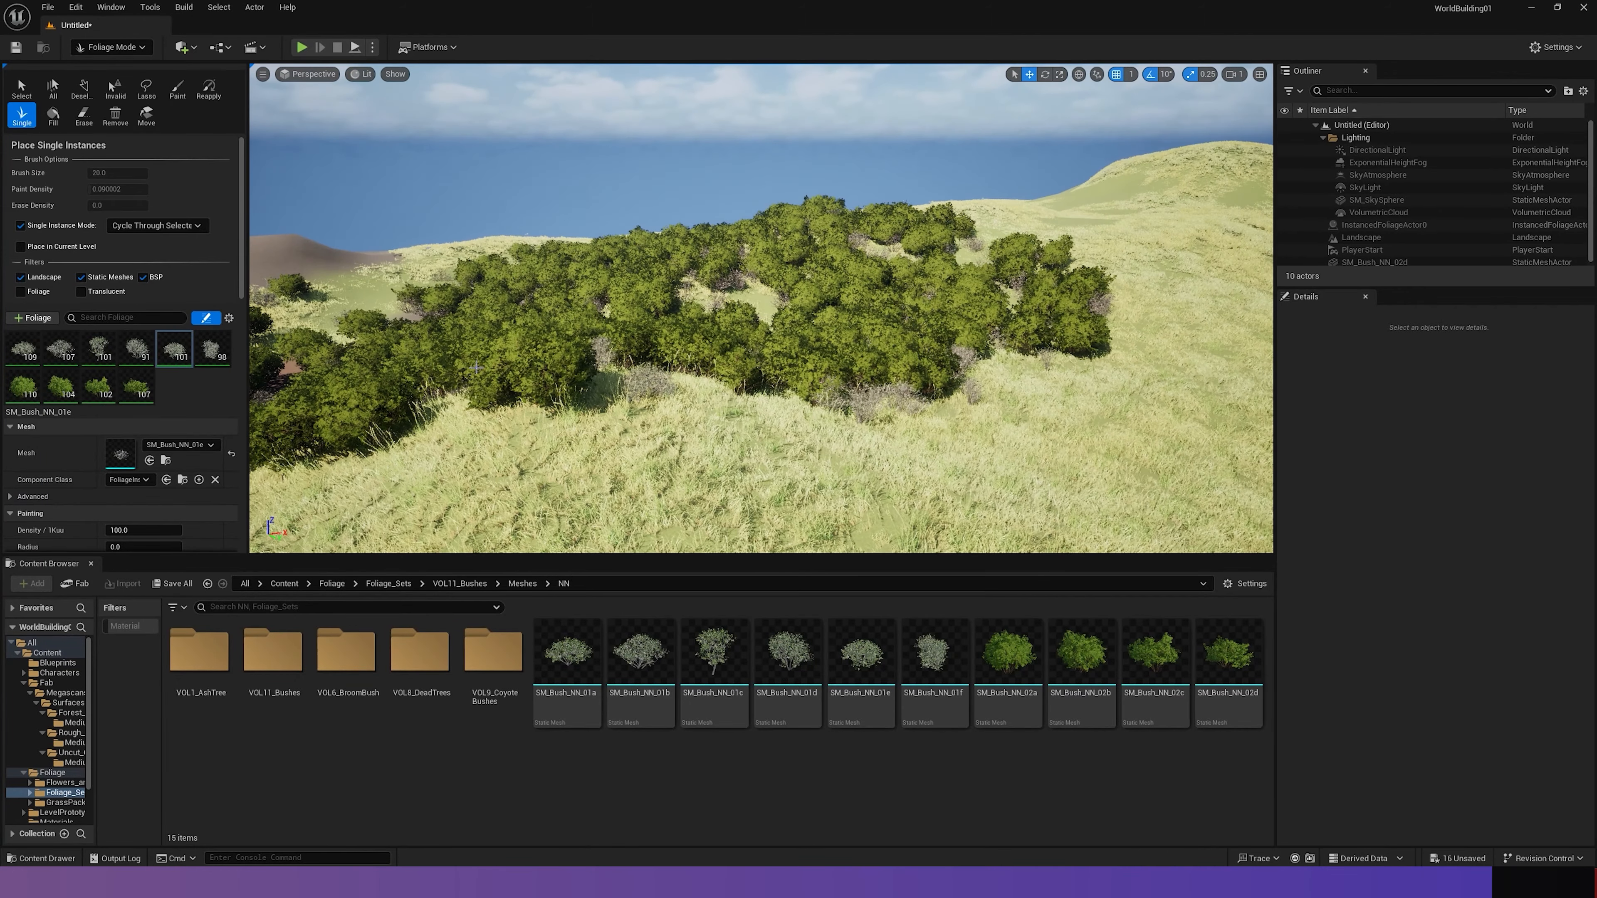
- Set the collision preset of SM_Bush_NN_01e to BlockAll and place a group of single bushes on the grass in front of the thicket
{"action": "scroll", "coordinate": [125, 487], "scroll_direction": "down", "scroll_amount": 5}
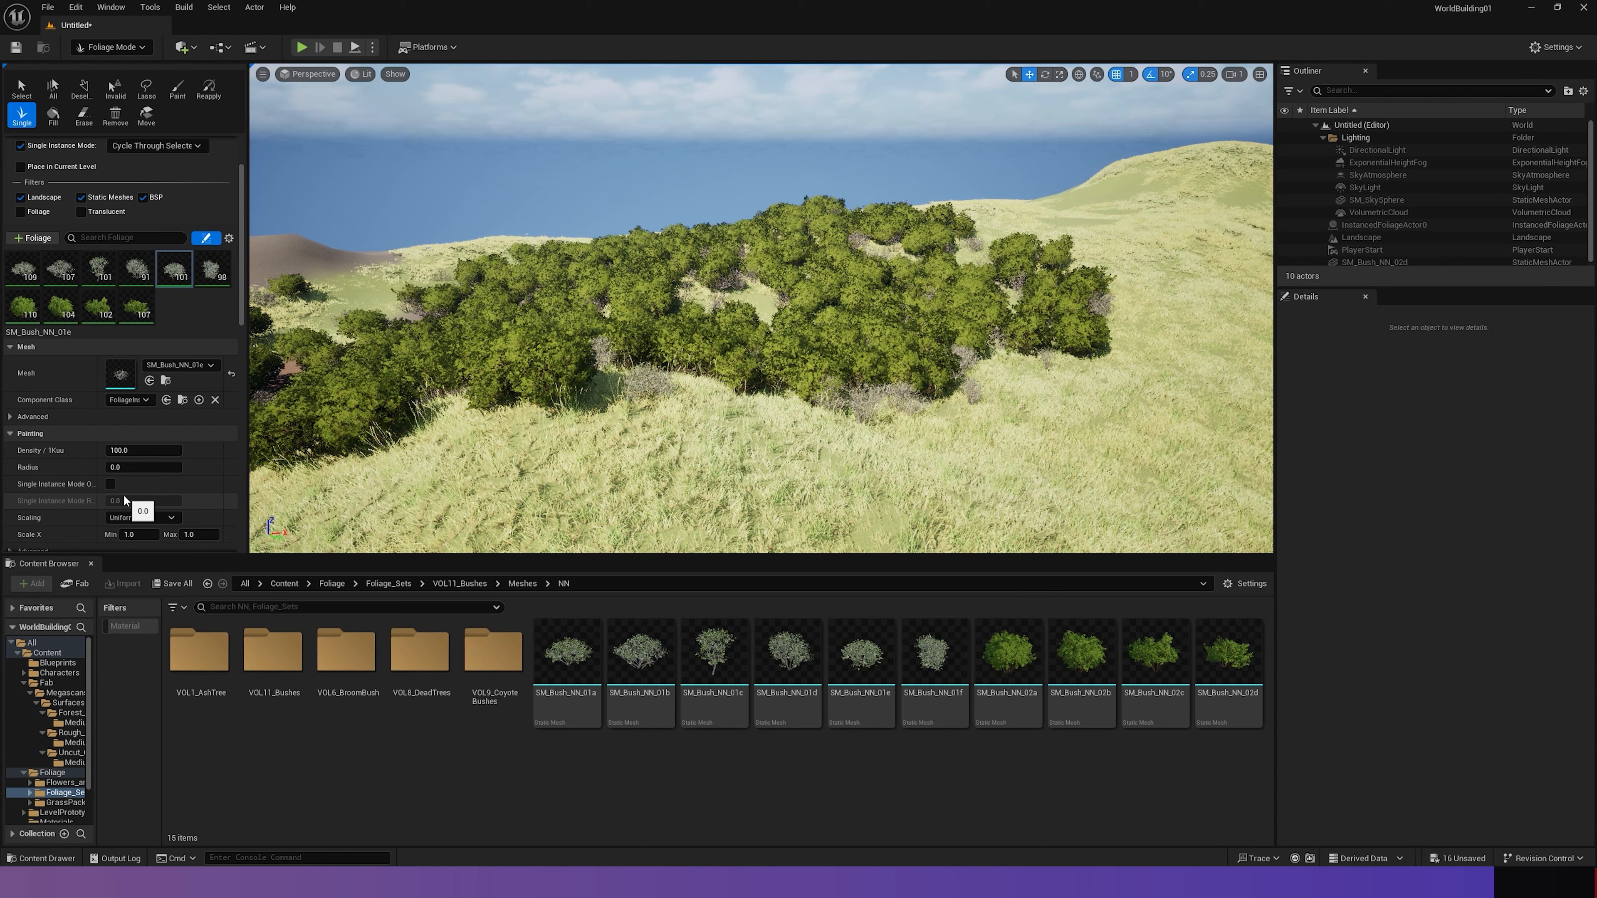
{"action": "scroll", "coordinate": [123, 494], "scroll_direction": "down", "scroll_amount": 5}
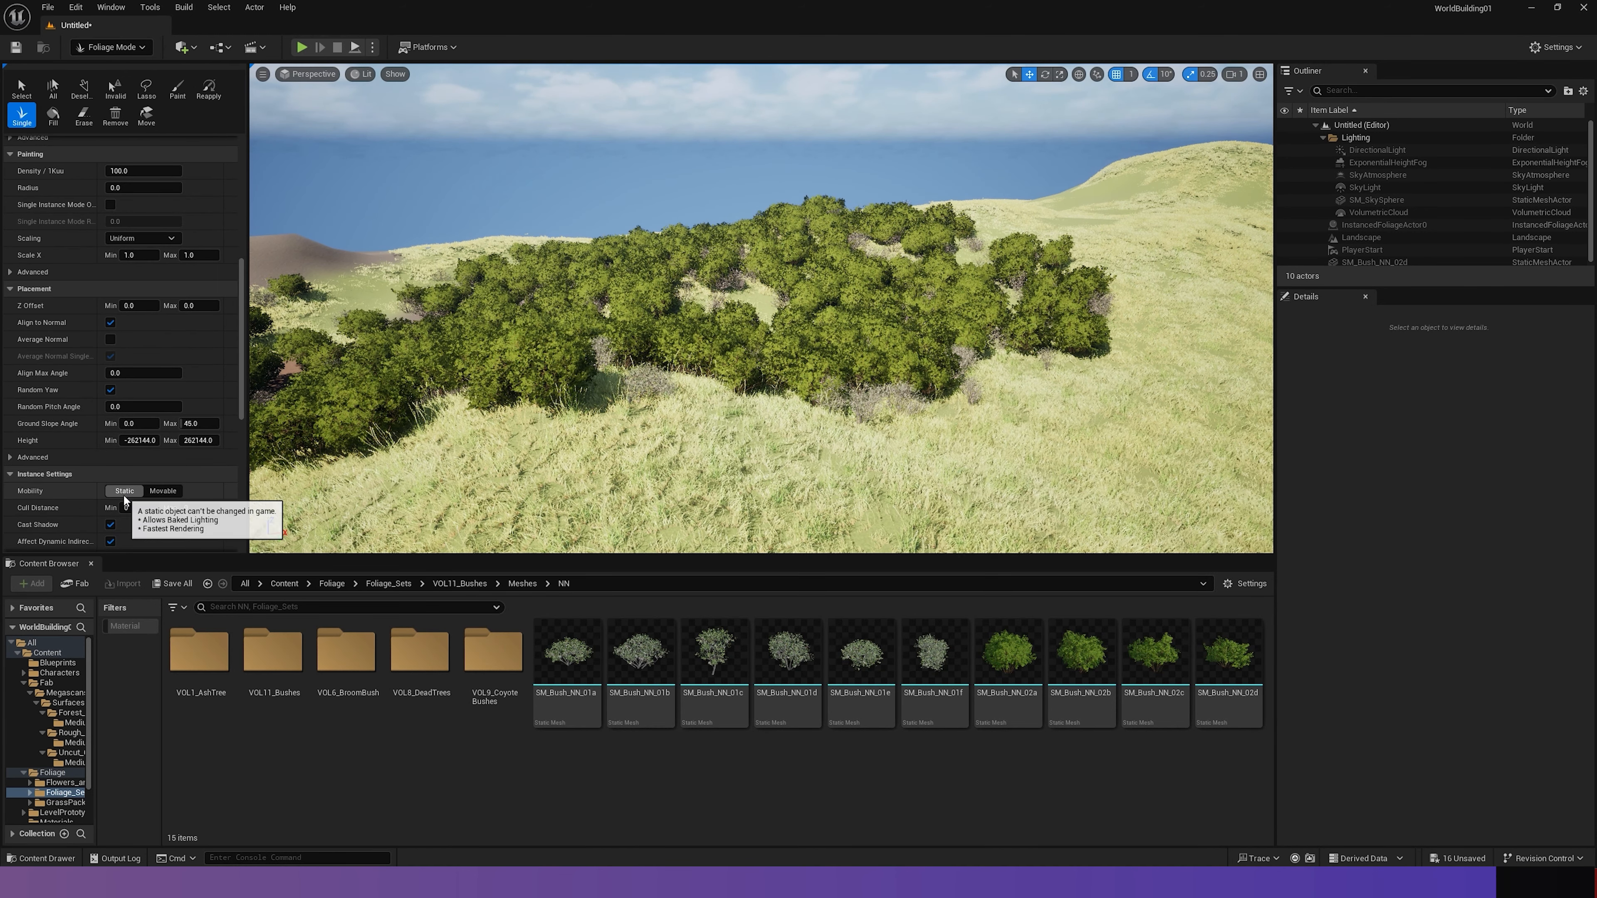
{"action": "scroll", "coordinate": [123, 494], "scroll_direction": "down", "scroll_amount": 2}
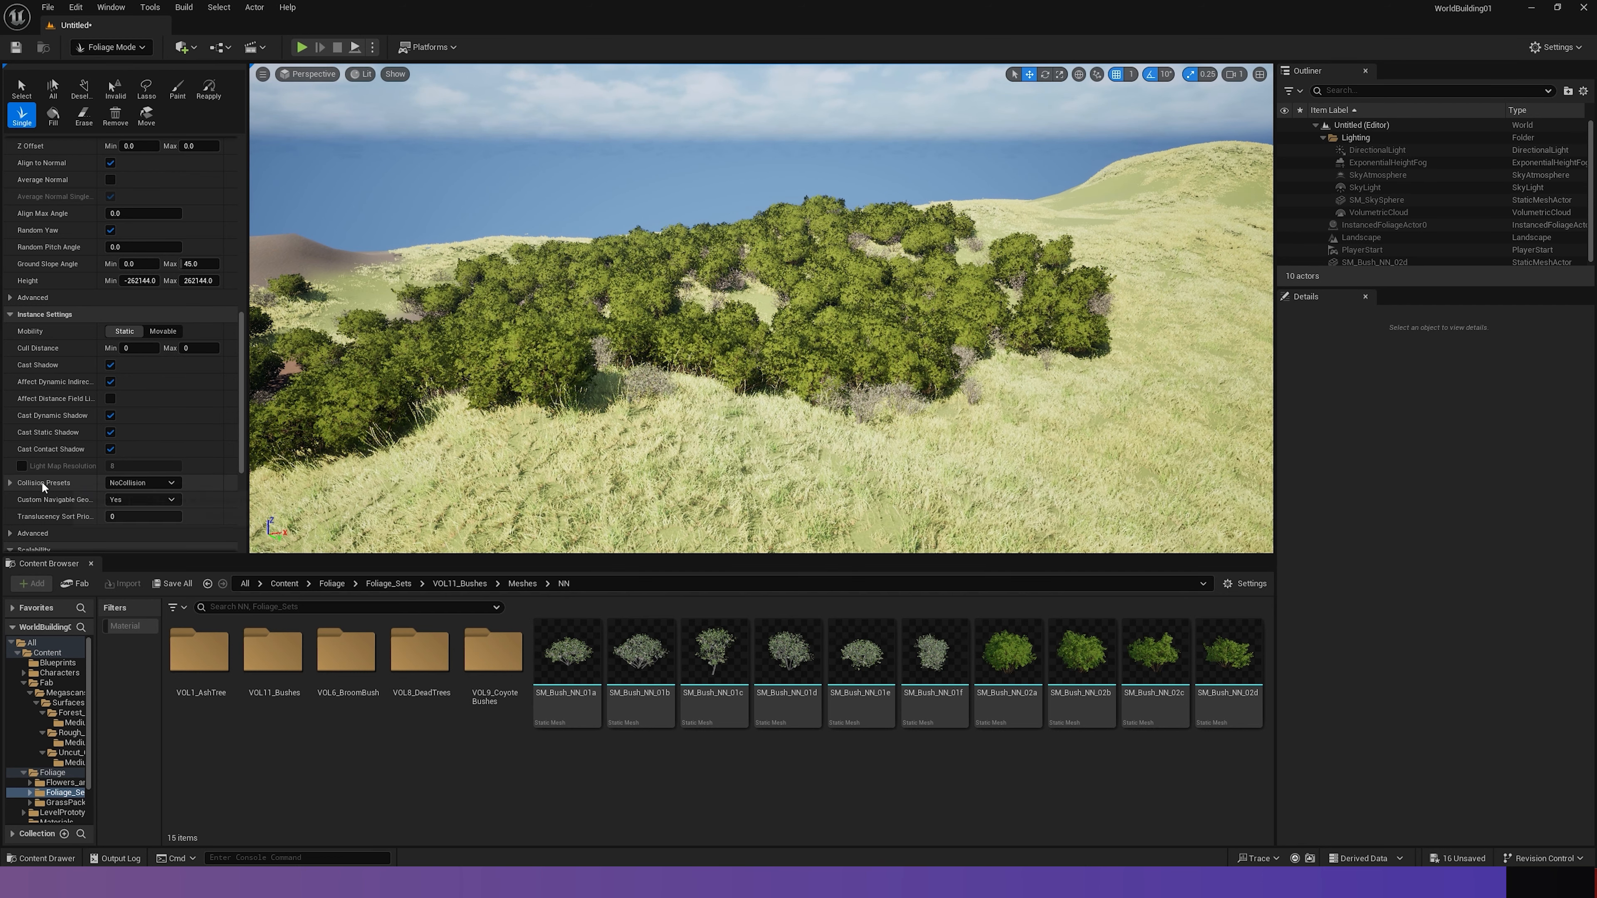
{"action": "left_click", "coordinate": [115, 482]}
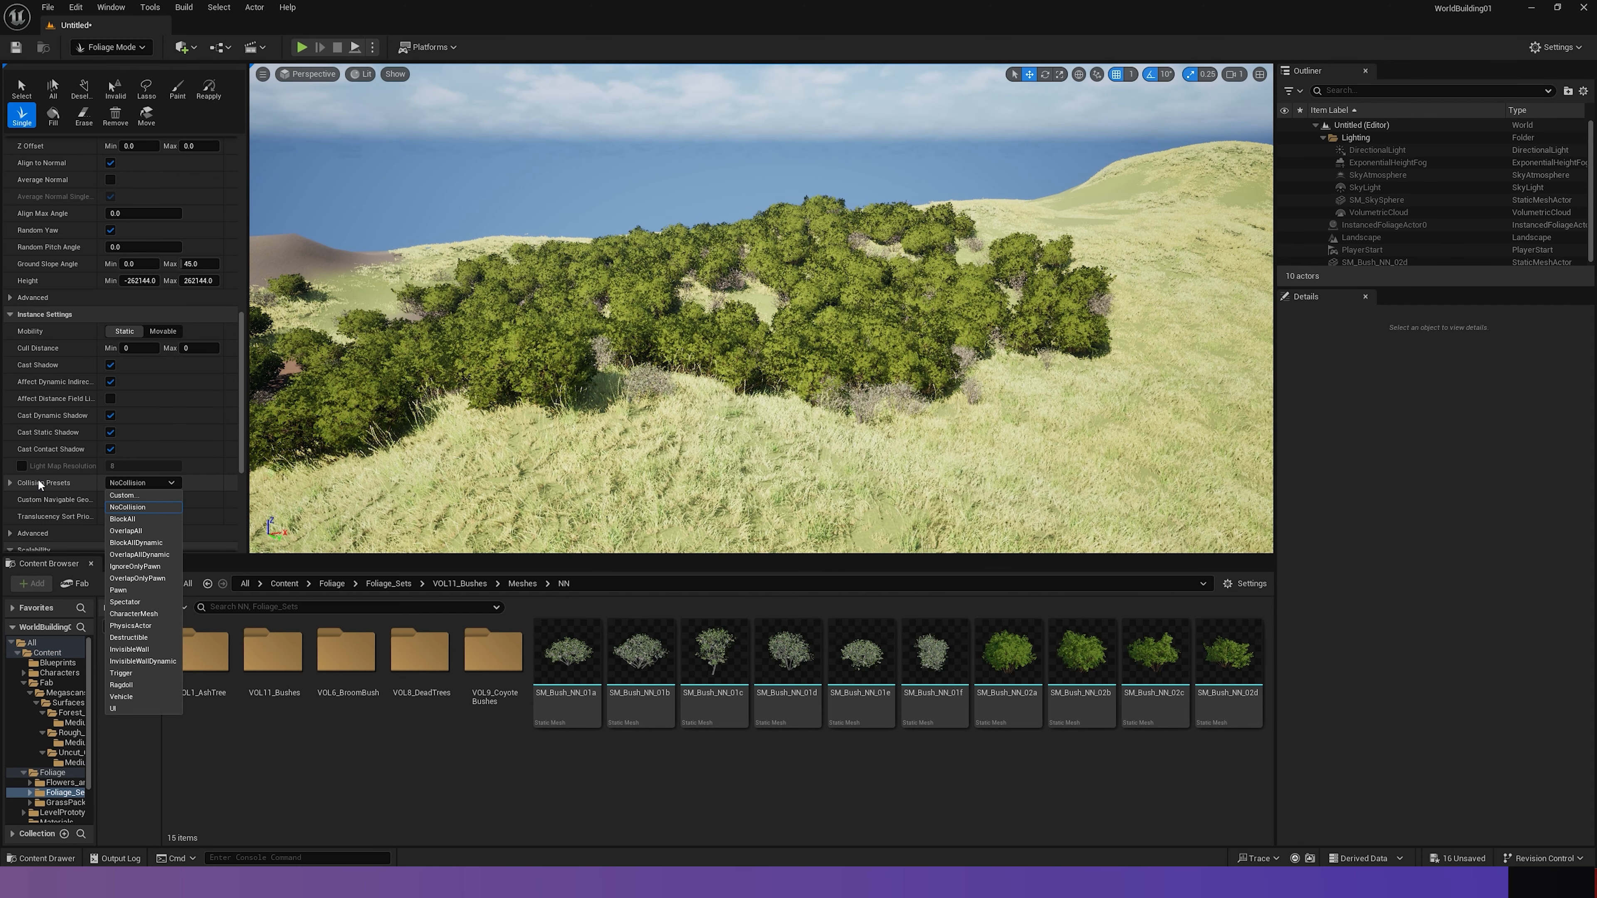
{"action": "left_click", "coordinate": [134, 520]}
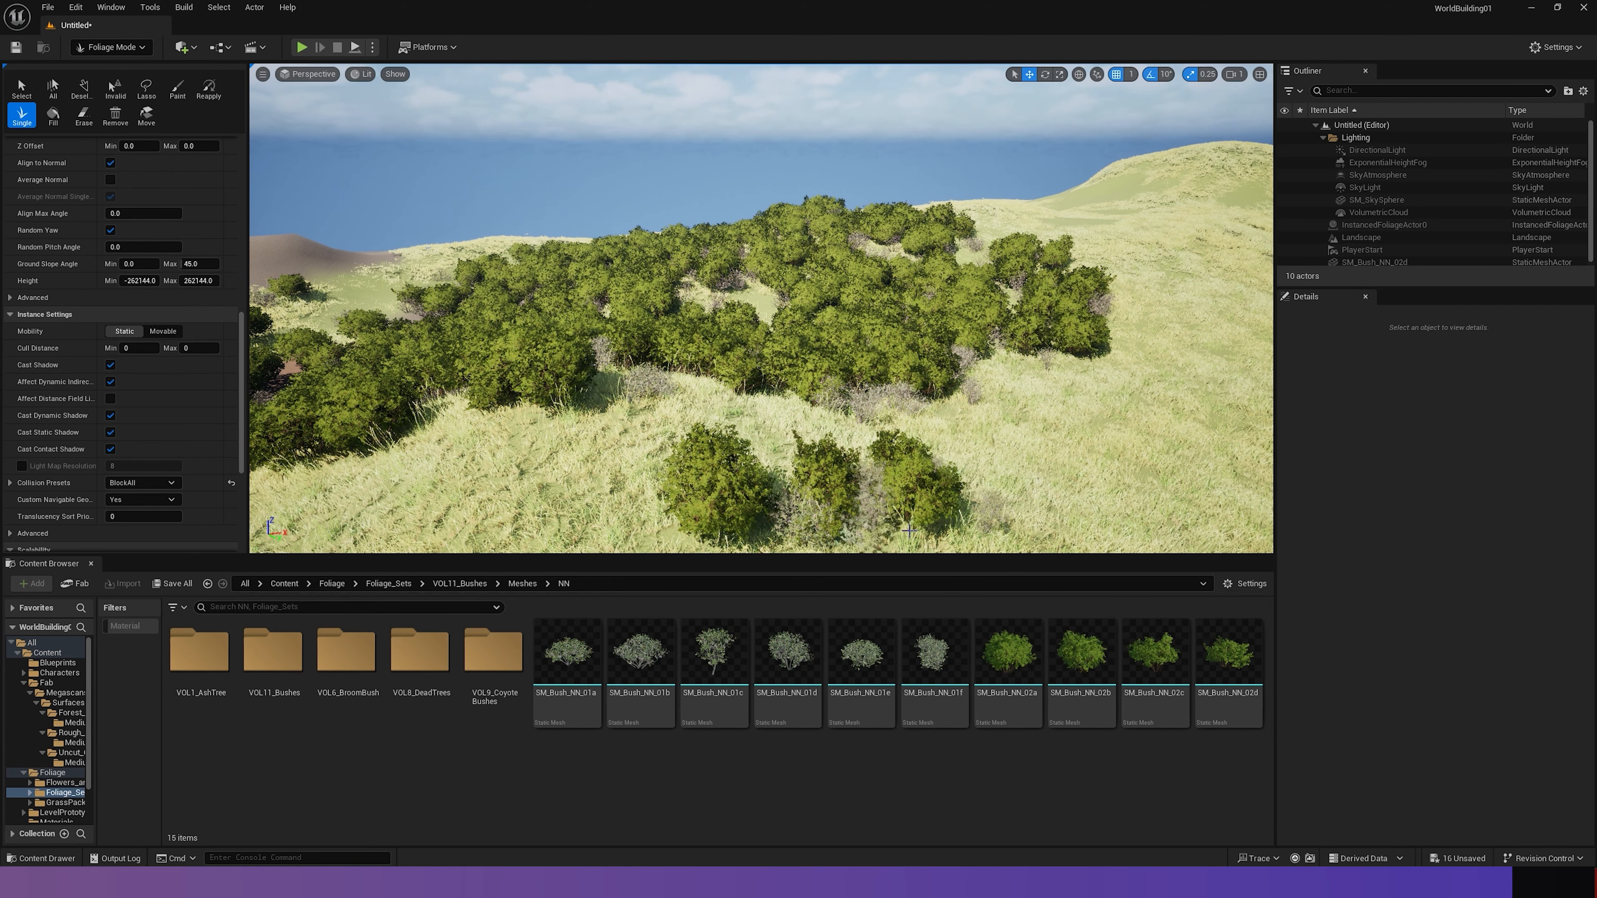
- Play the level, run and jump the character against the new bushes to test which ones block it, and stop the play session
{"action": "left_click", "coordinate": [301, 47]}
{"action": "key", "text": "w"}
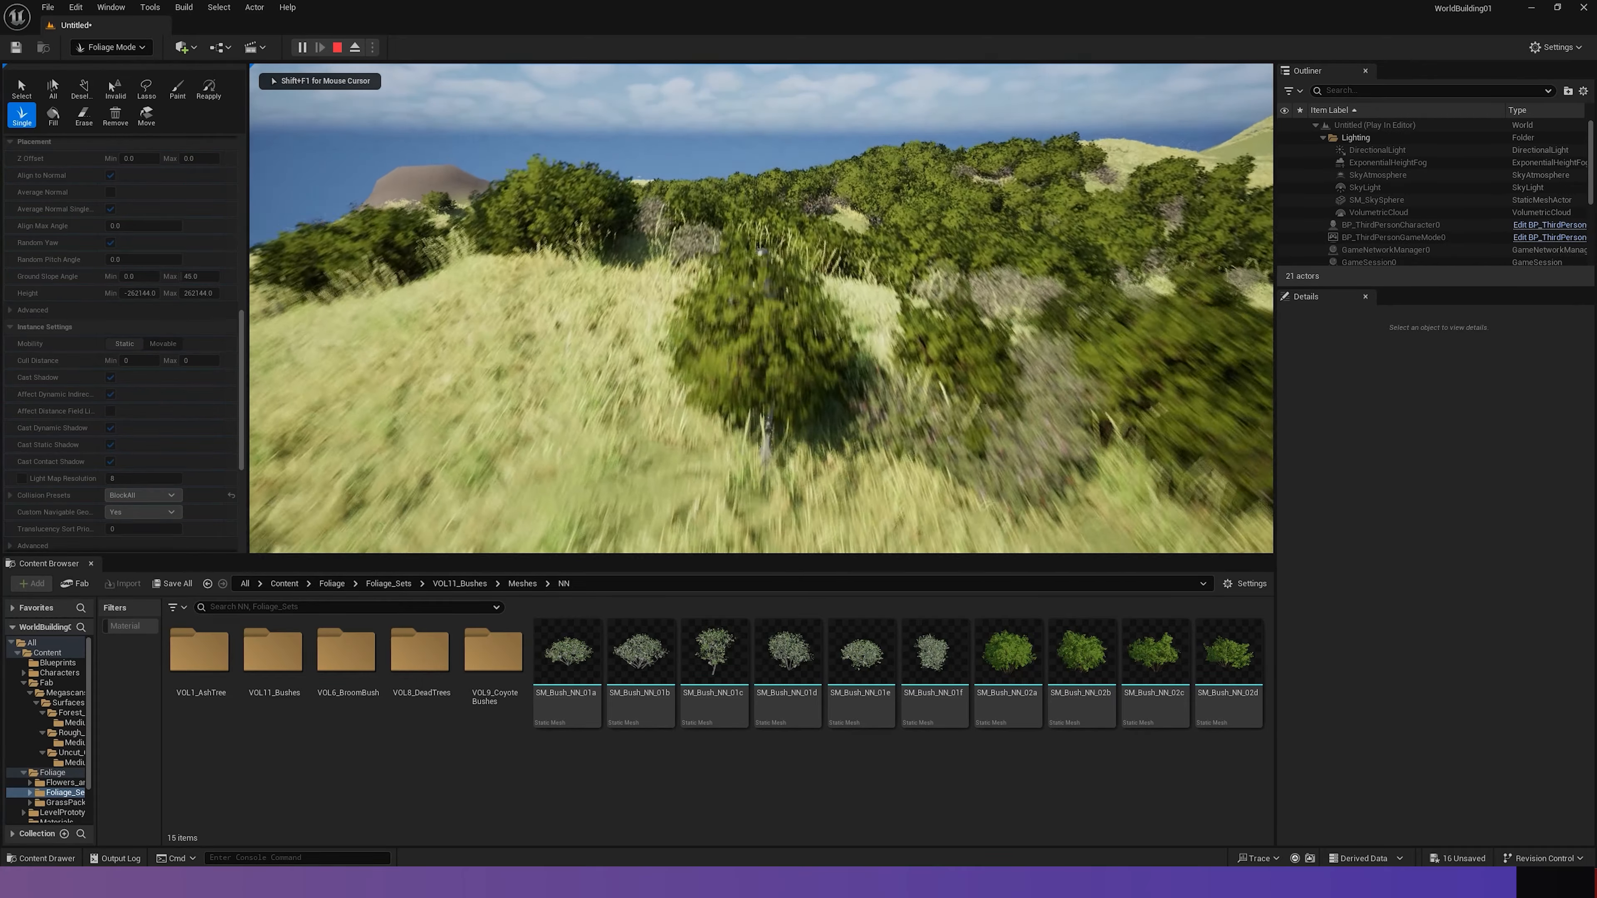
{"action": "key", "text": "space"}
{"action": "key", "text": "s"}
{"action": "key", "text": "a"}
{"action": "key", "text": "s"}
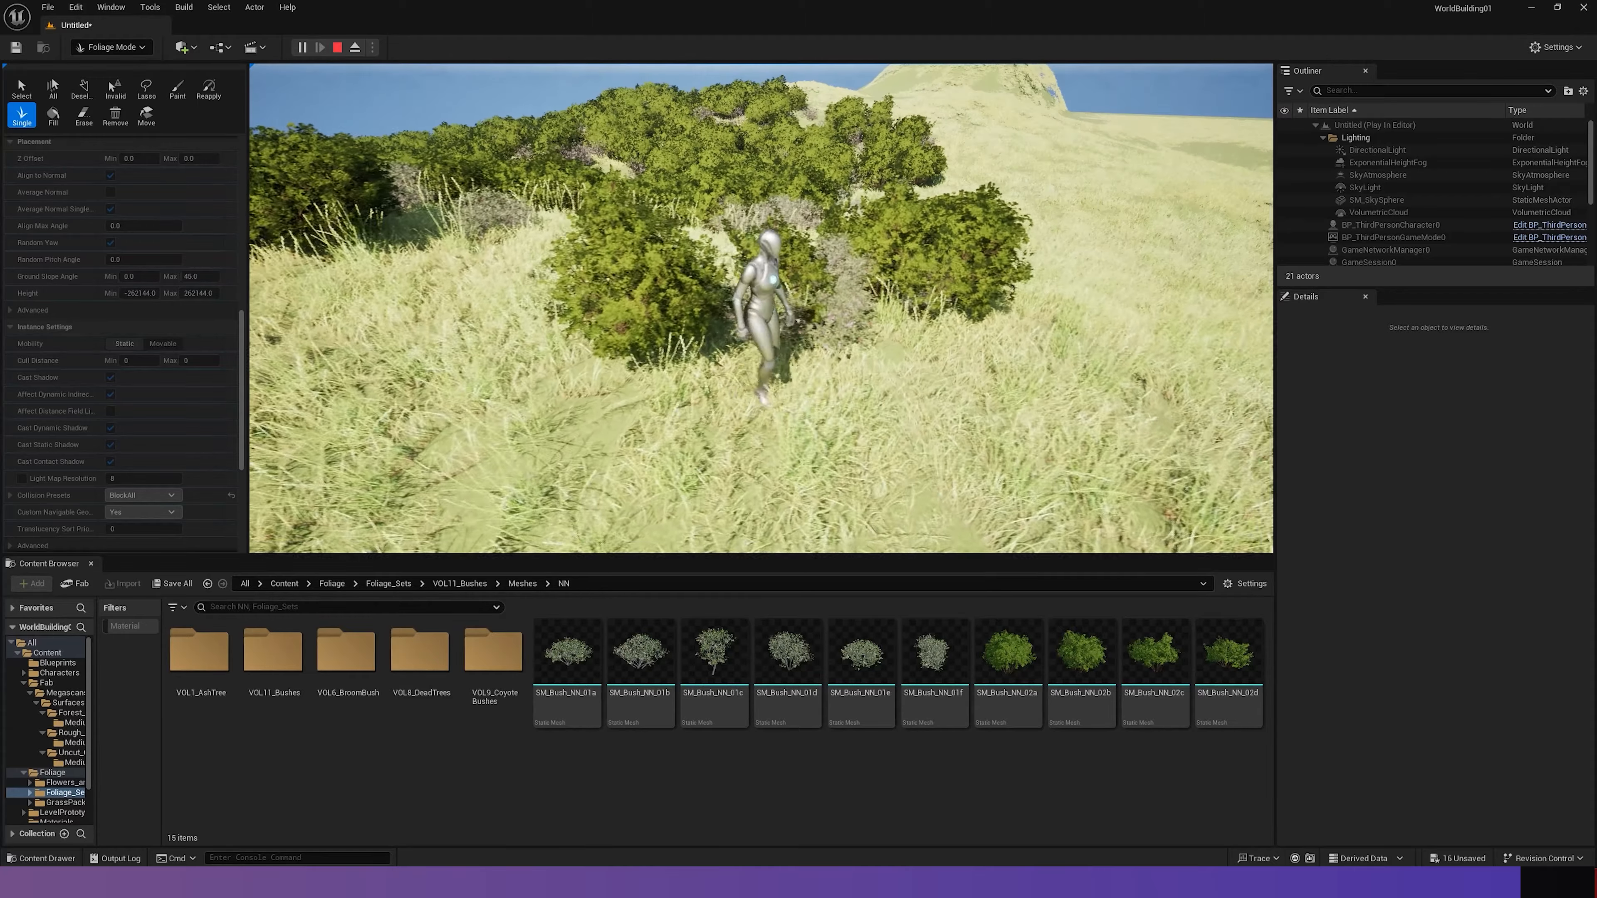
{"action": "key", "text": "d"}
{"action": "key", "text": "w"}
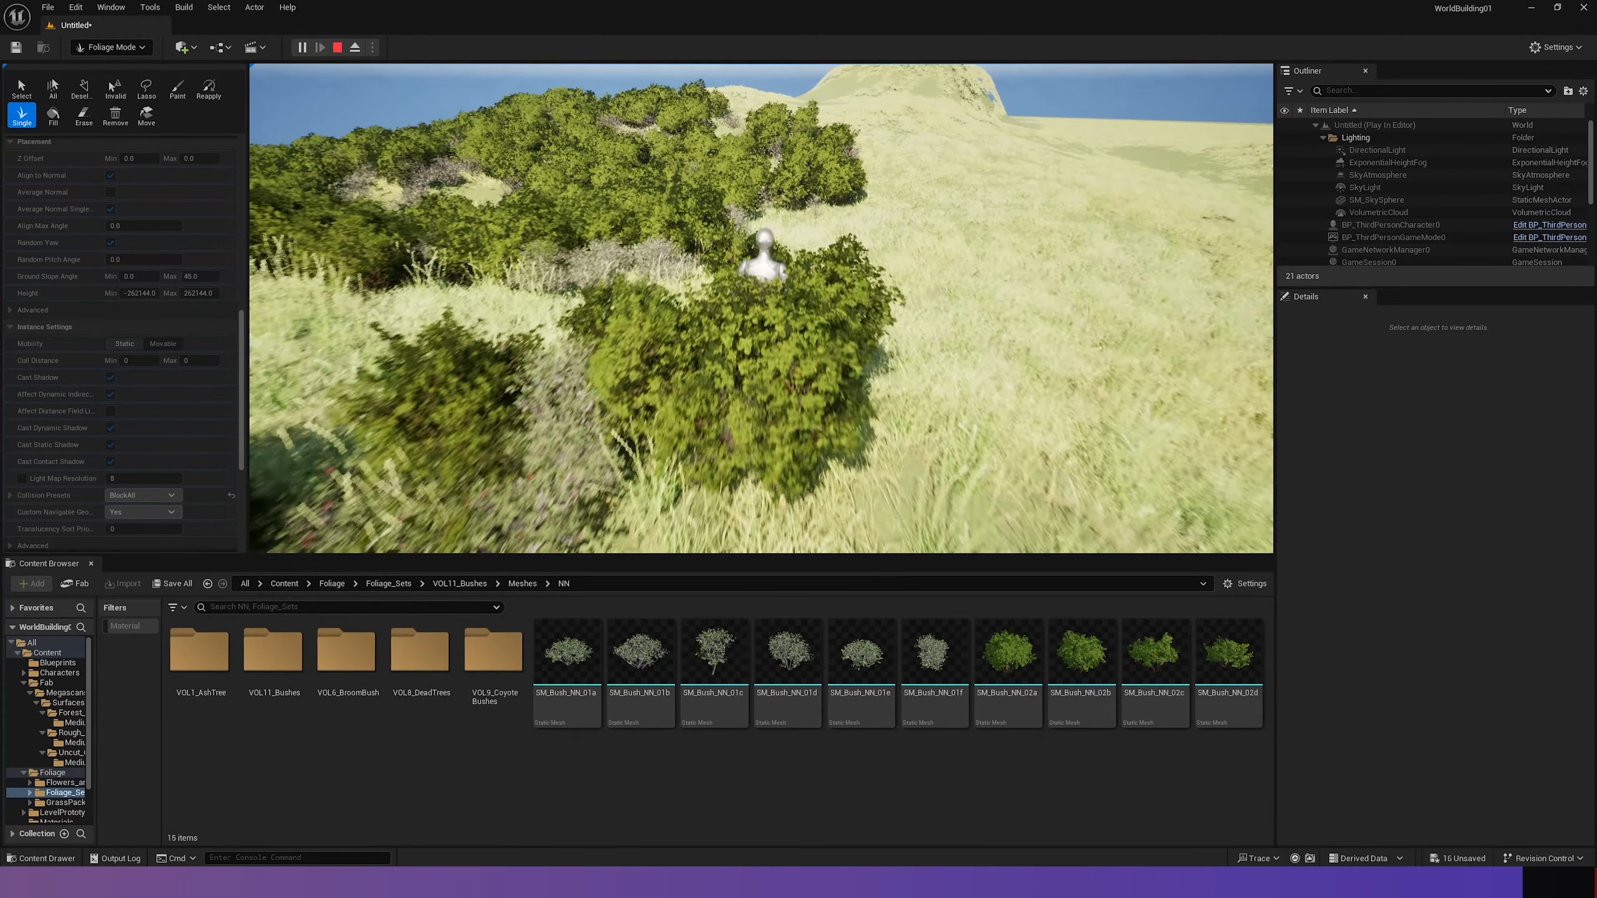
{"action": "key", "text": "d"}
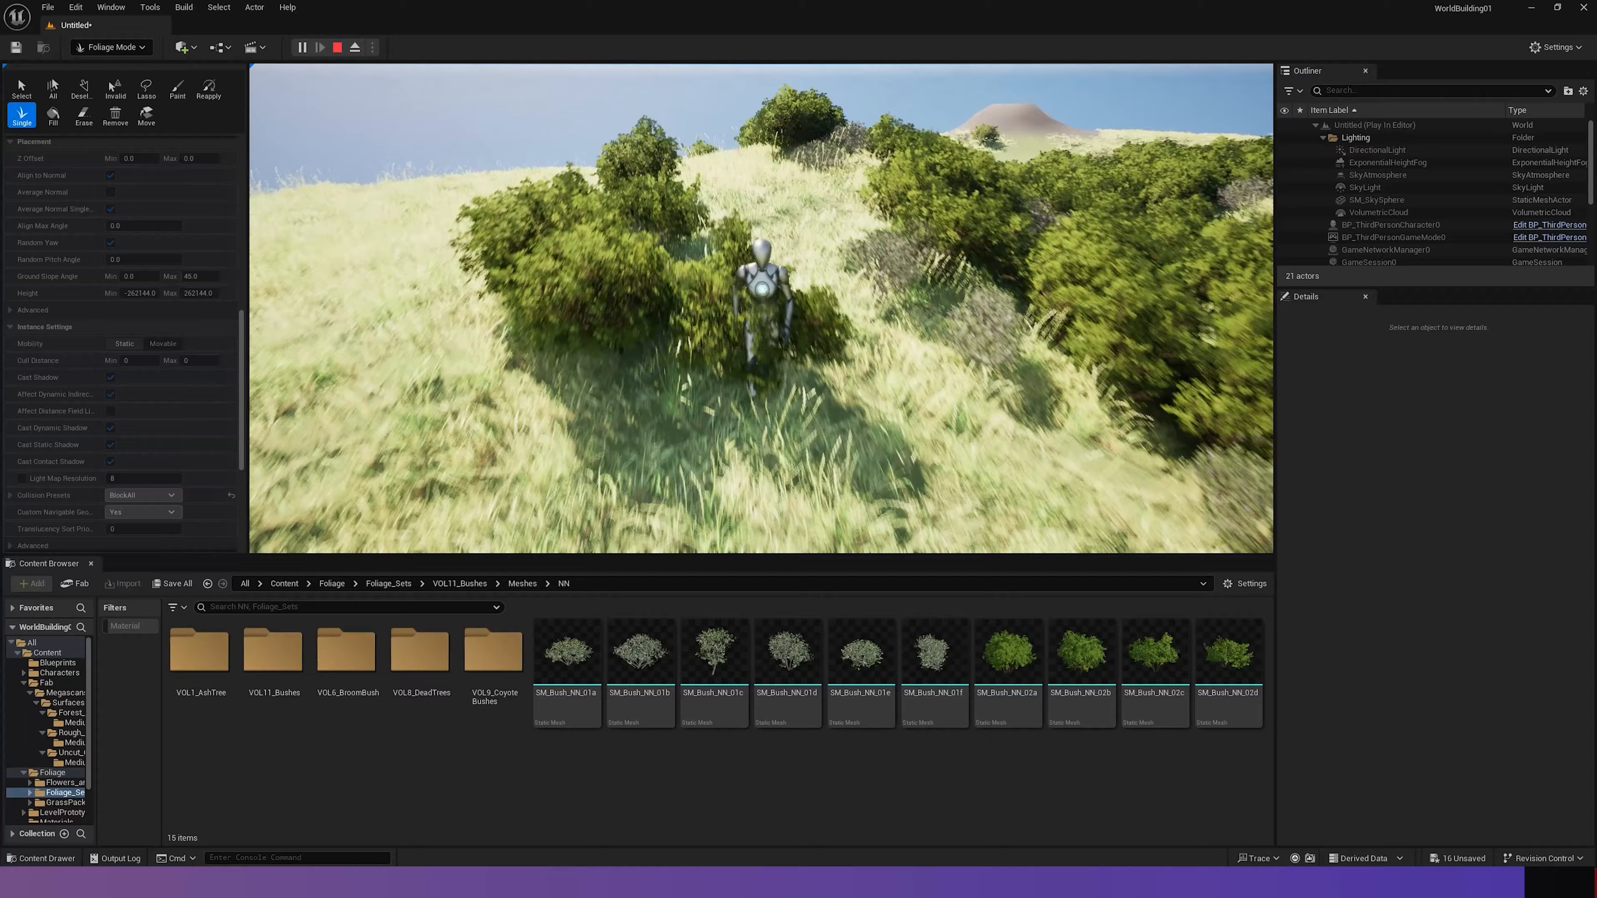
{"action": "key", "text": "a"}
{"action": "key", "text": "w"}
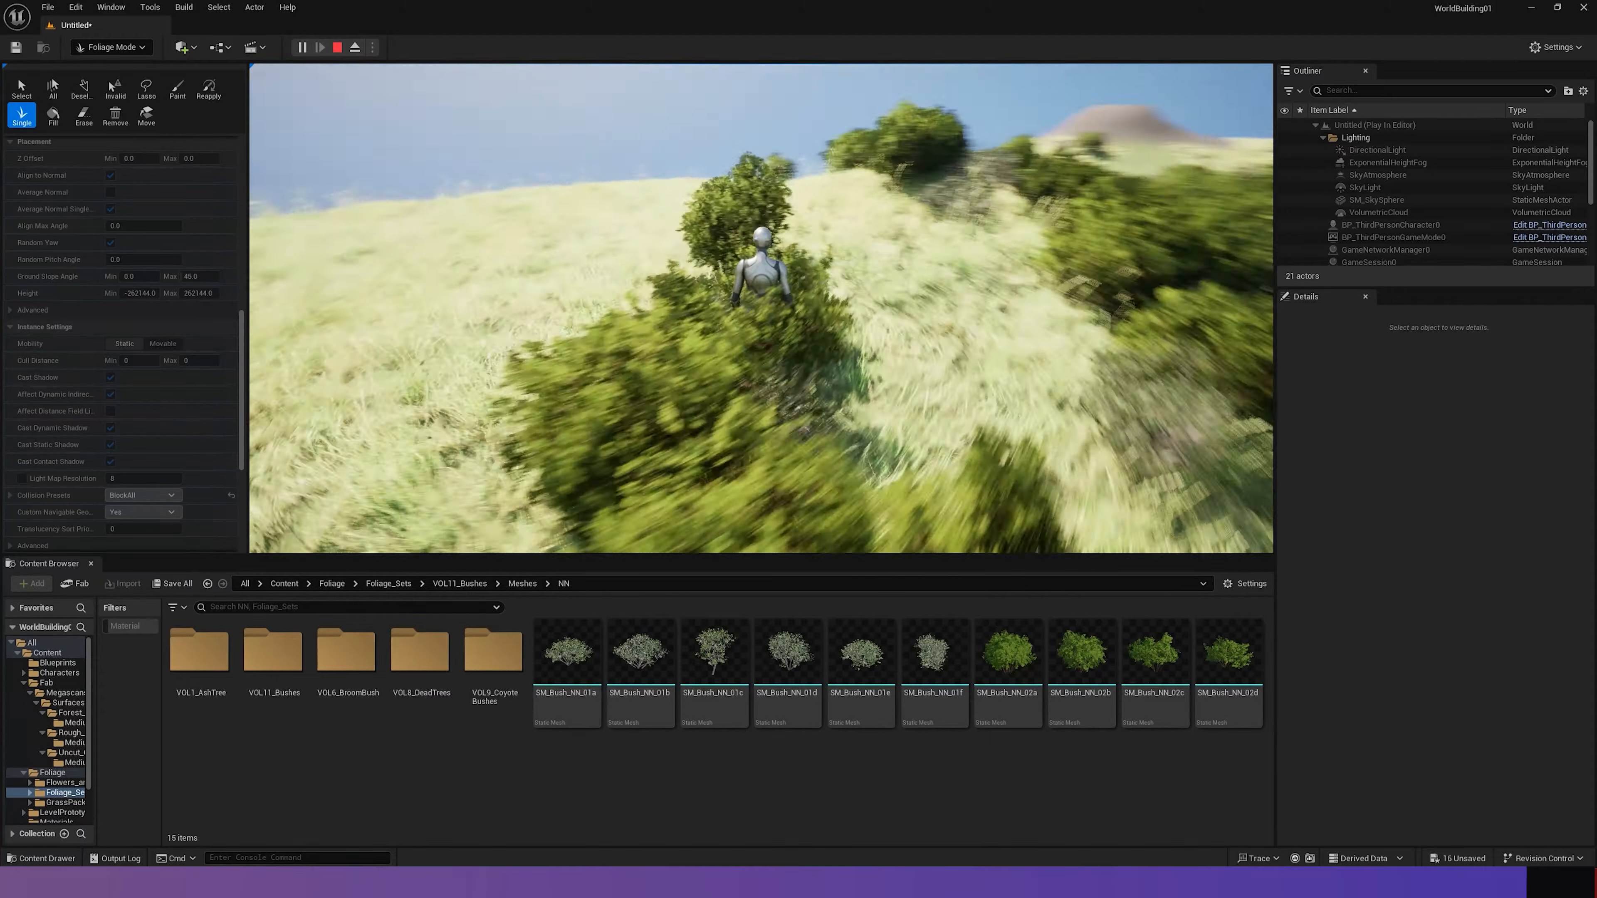
{"action": "key", "text": "Escape"}
{"action": "scroll", "coordinate": [72, 188], "scroll_direction": "up", "scroll_amount": 10}
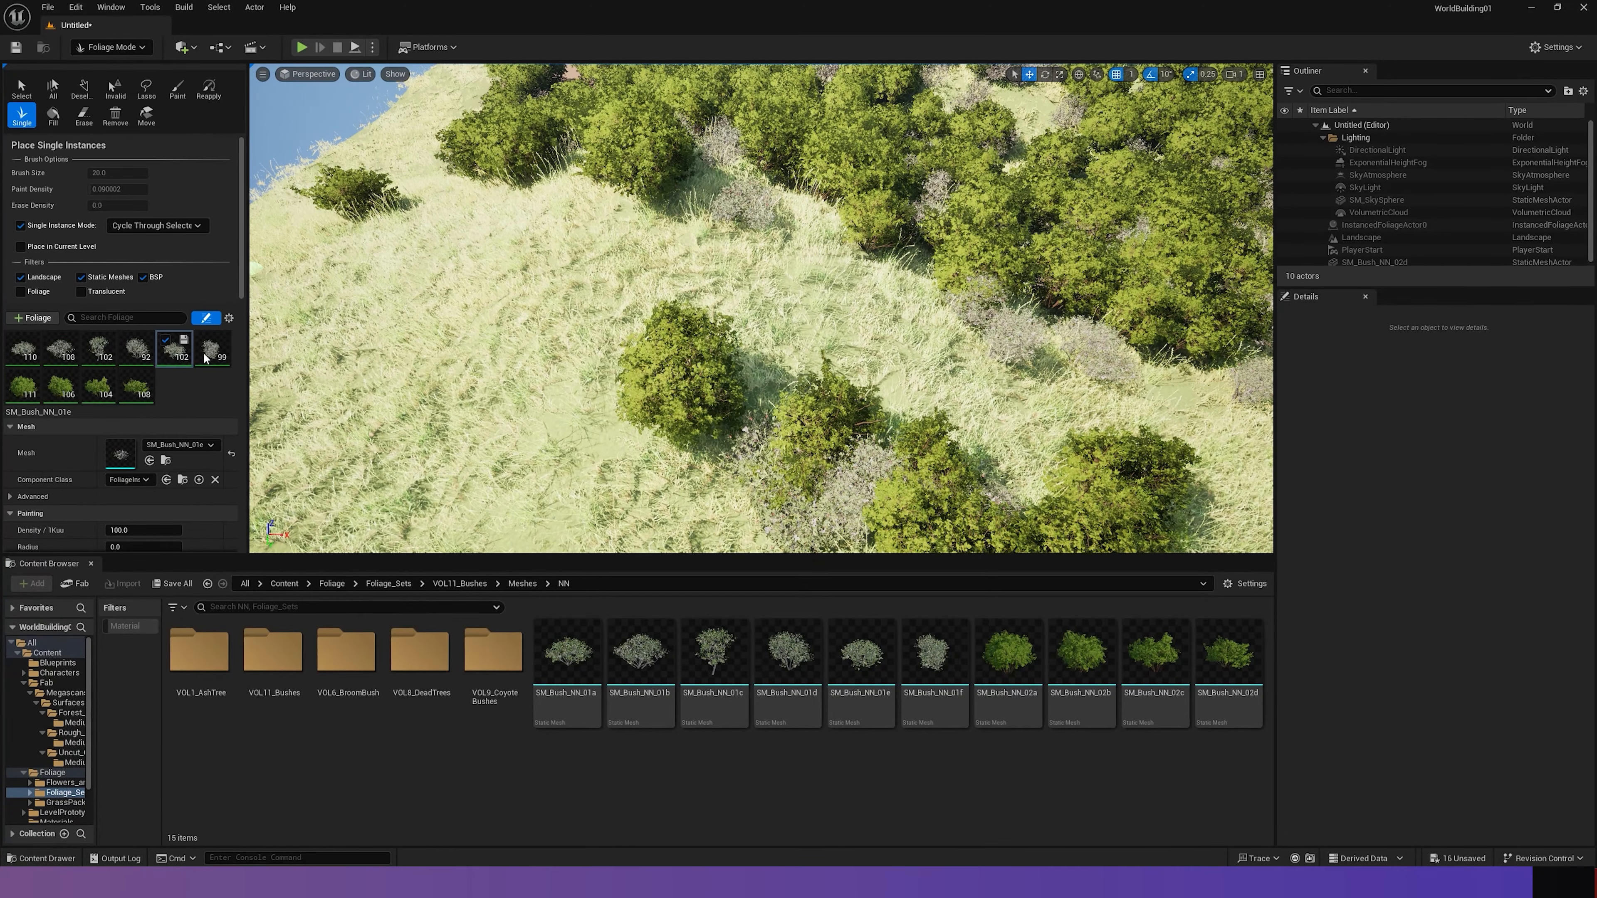
- Select all ten bush foliage types and set their collision preset to BlockAll
{"action": "left_click", "coordinate": [208, 350]}
{"action": "left_click", "coordinate": [132, 388]}
{"action": "left_click", "coordinate": [29, 350], "text": "shift"}
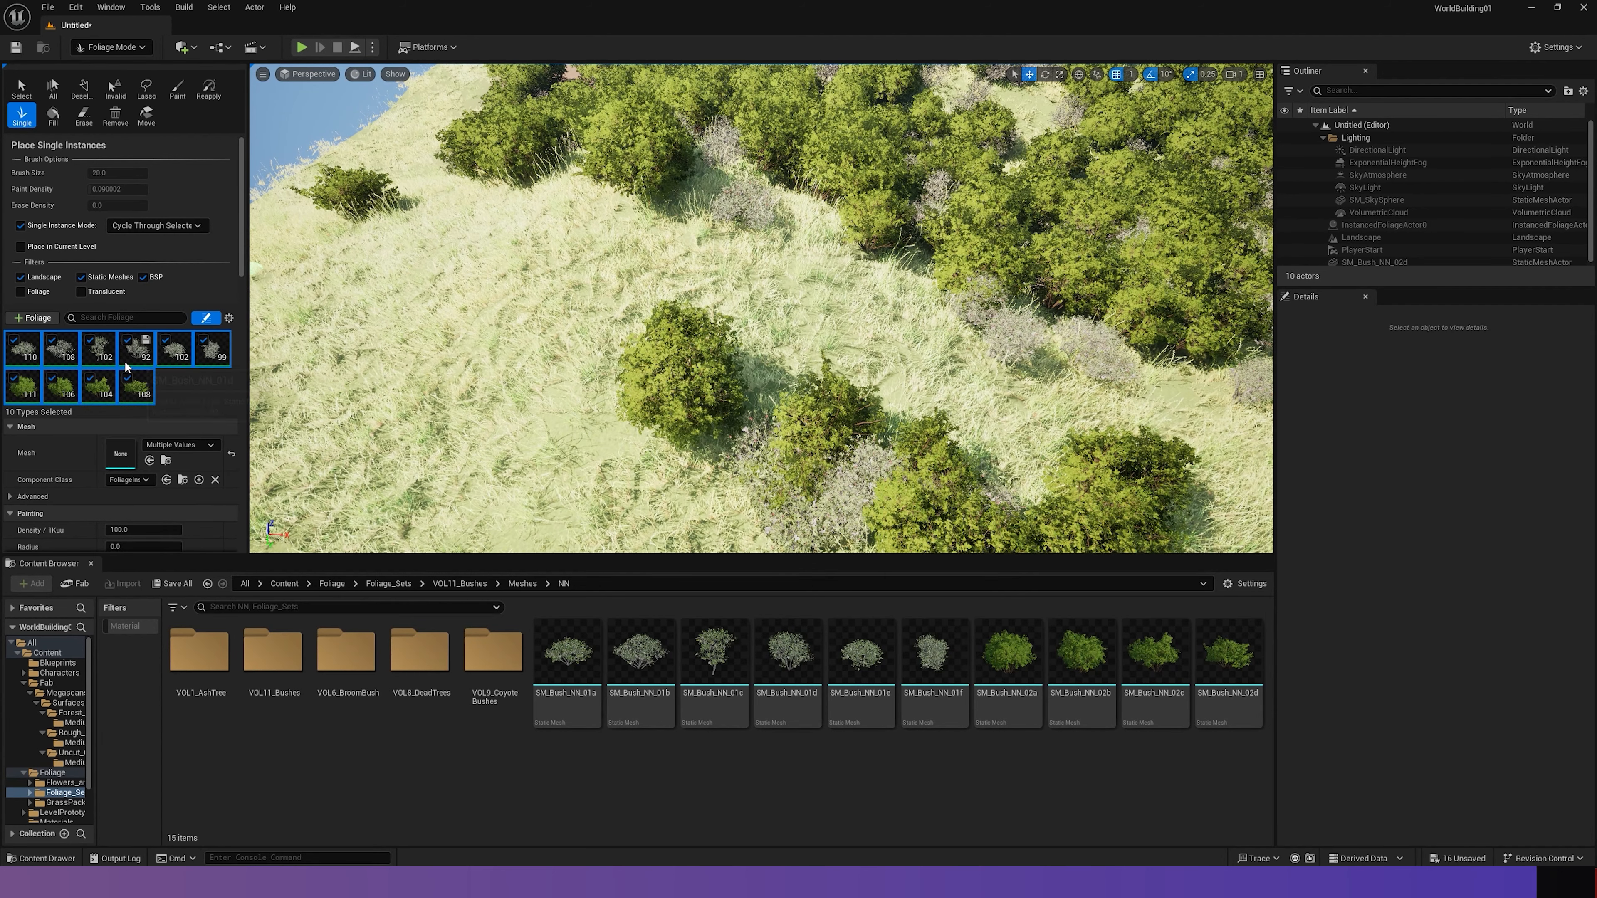
{"action": "scroll", "coordinate": [150, 383], "scroll_direction": "down", "scroll_amount": 5}
{"action": "scroll", "coordinate": [149, 383], "scroll_direction": "down", "scroll_amount": 10}
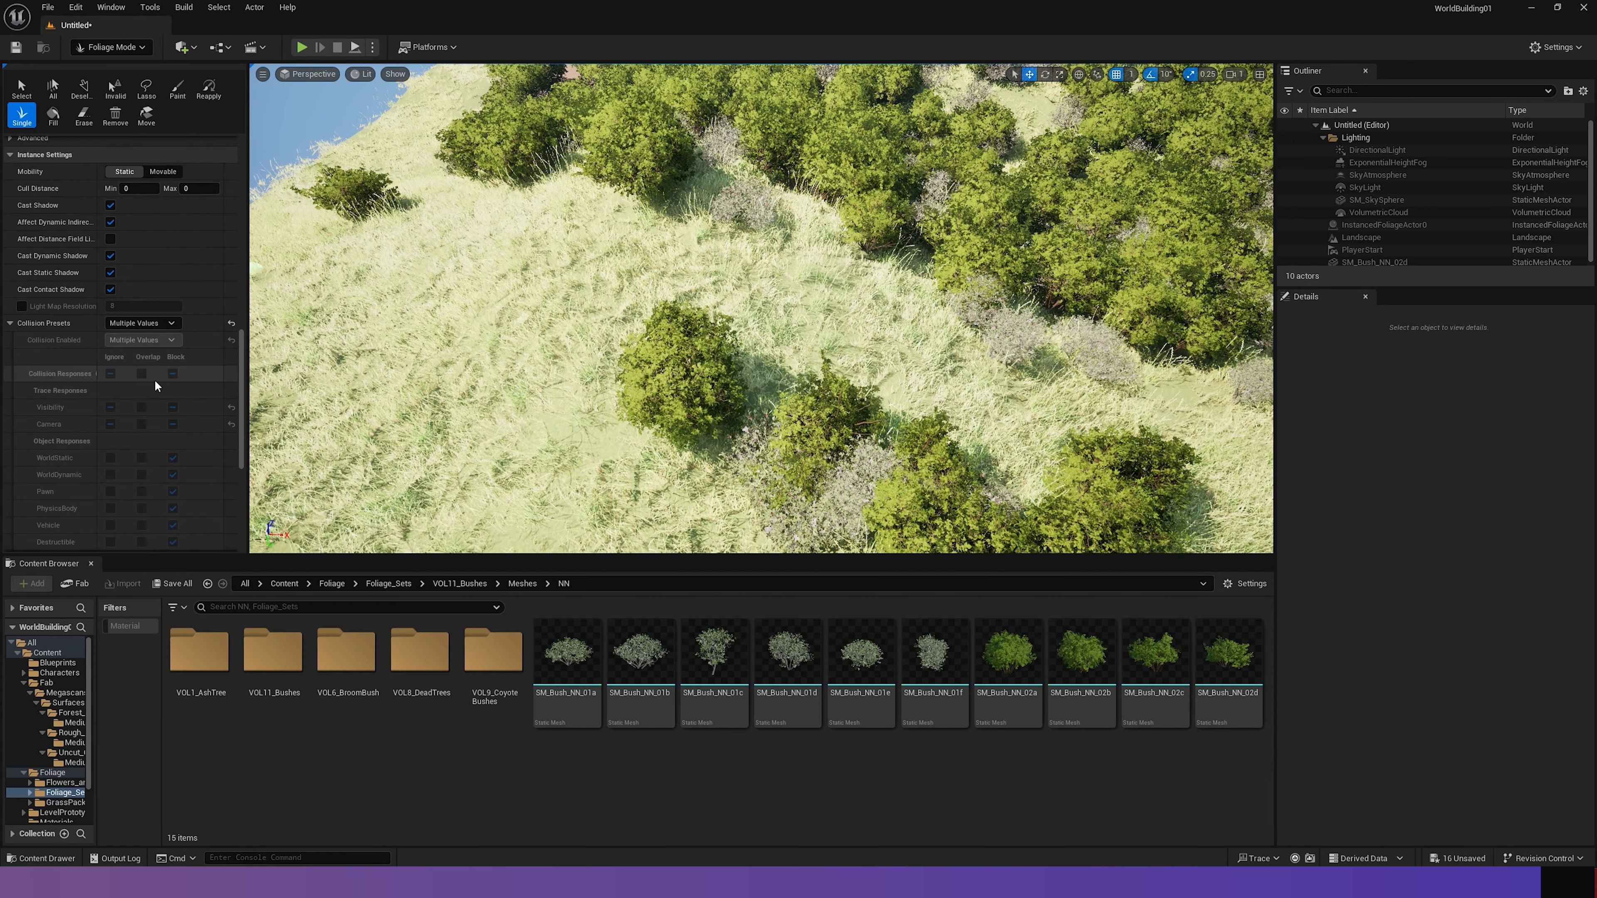
{"action": "left_click", "coordinate": [166, 326]}
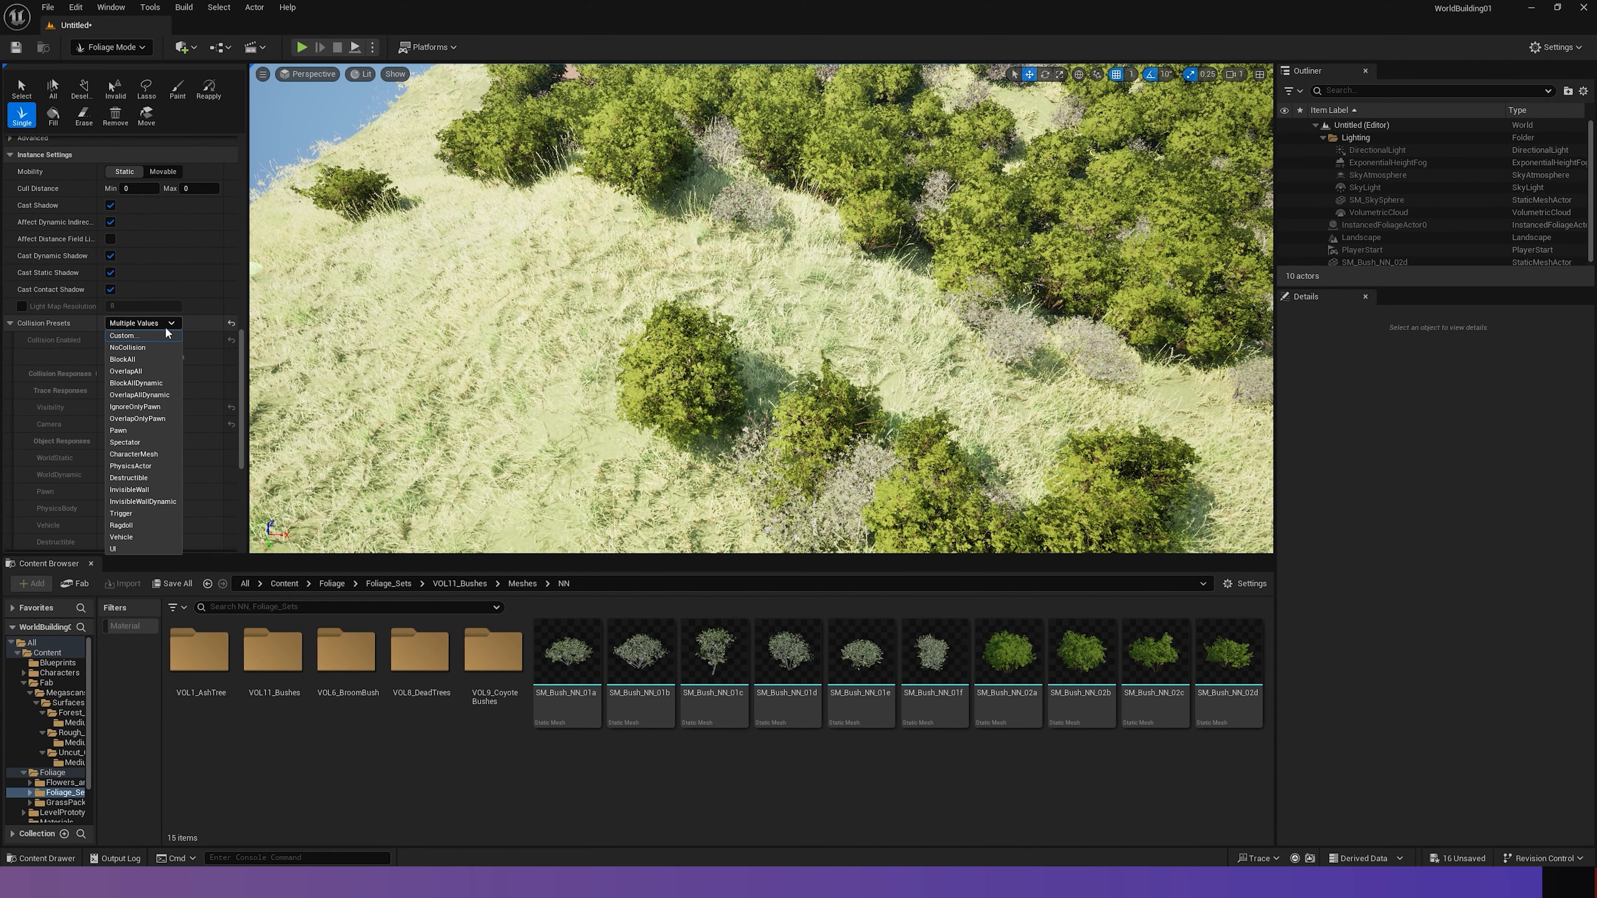
{"action": "left_click", "coordinate": [146, 360]}
- Play the level, run and jump the character against the single bushes and through the thicket to test their collision, and stop the play session
{"action": "left_click", "coordinate": [304, 49]}
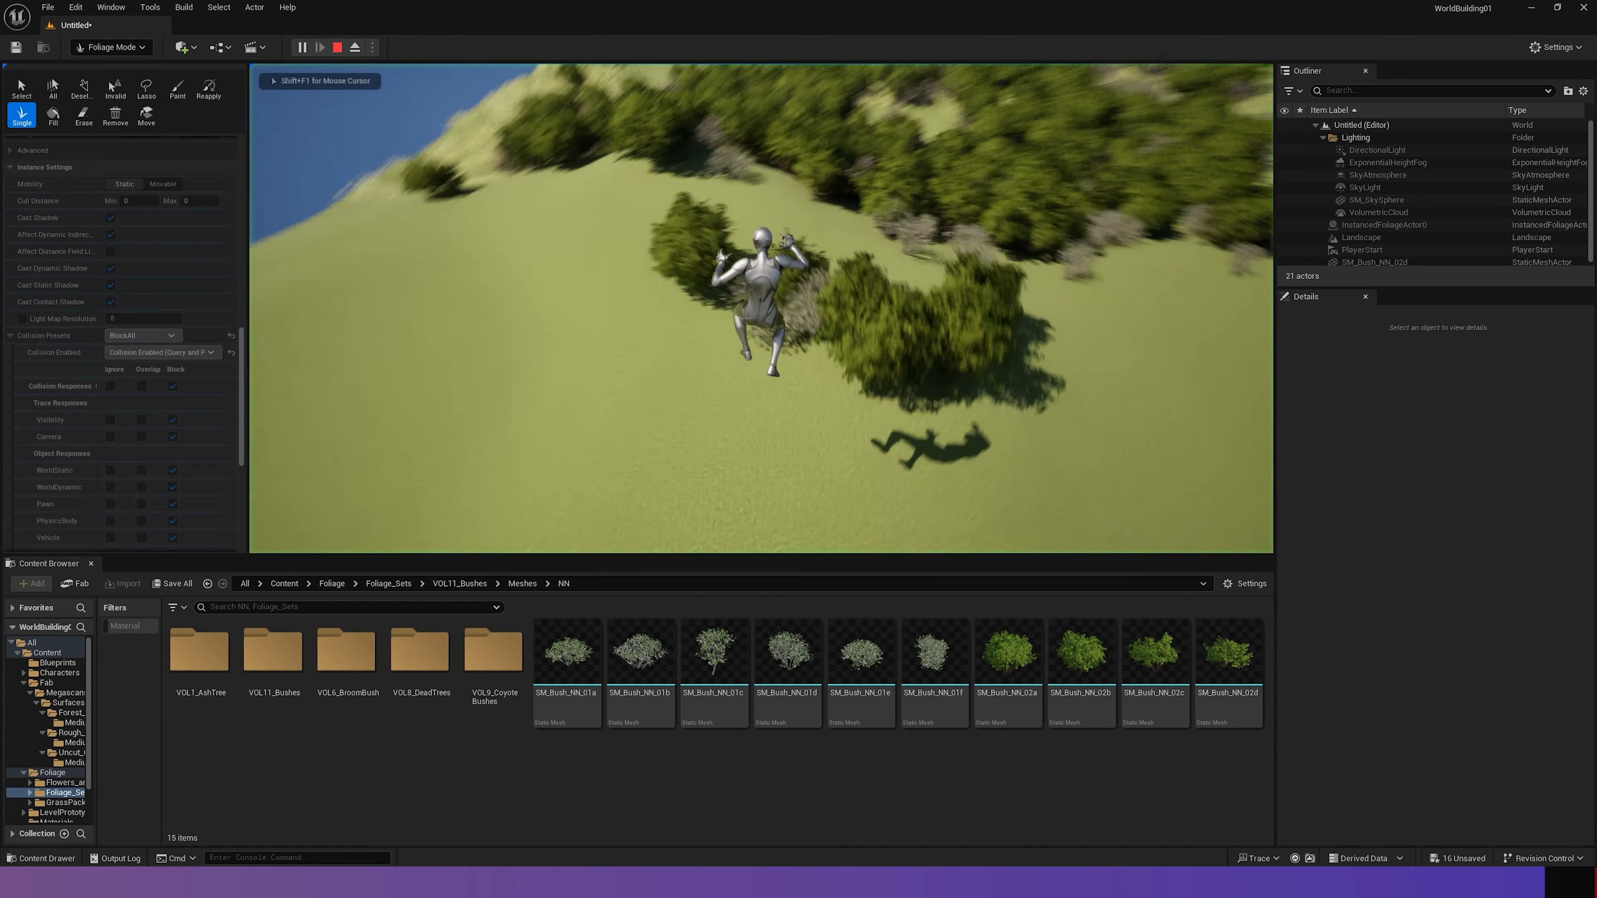
{"action": "key", "text": "w"}
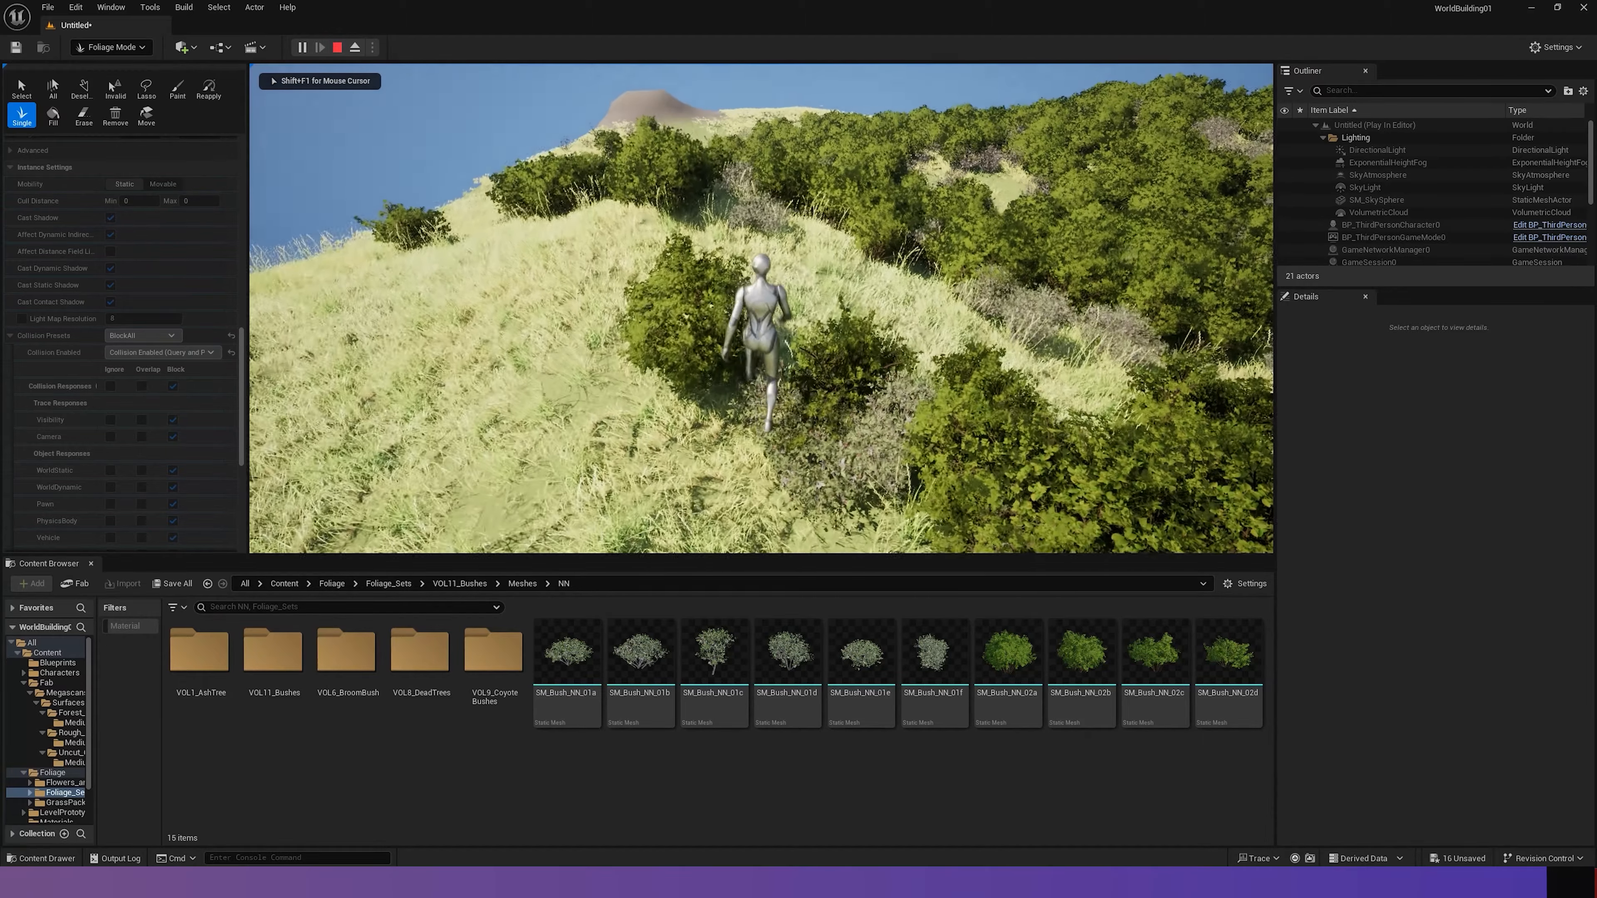
{"action": "key", "text": "a"}
{"action": "key", "text": "w"}
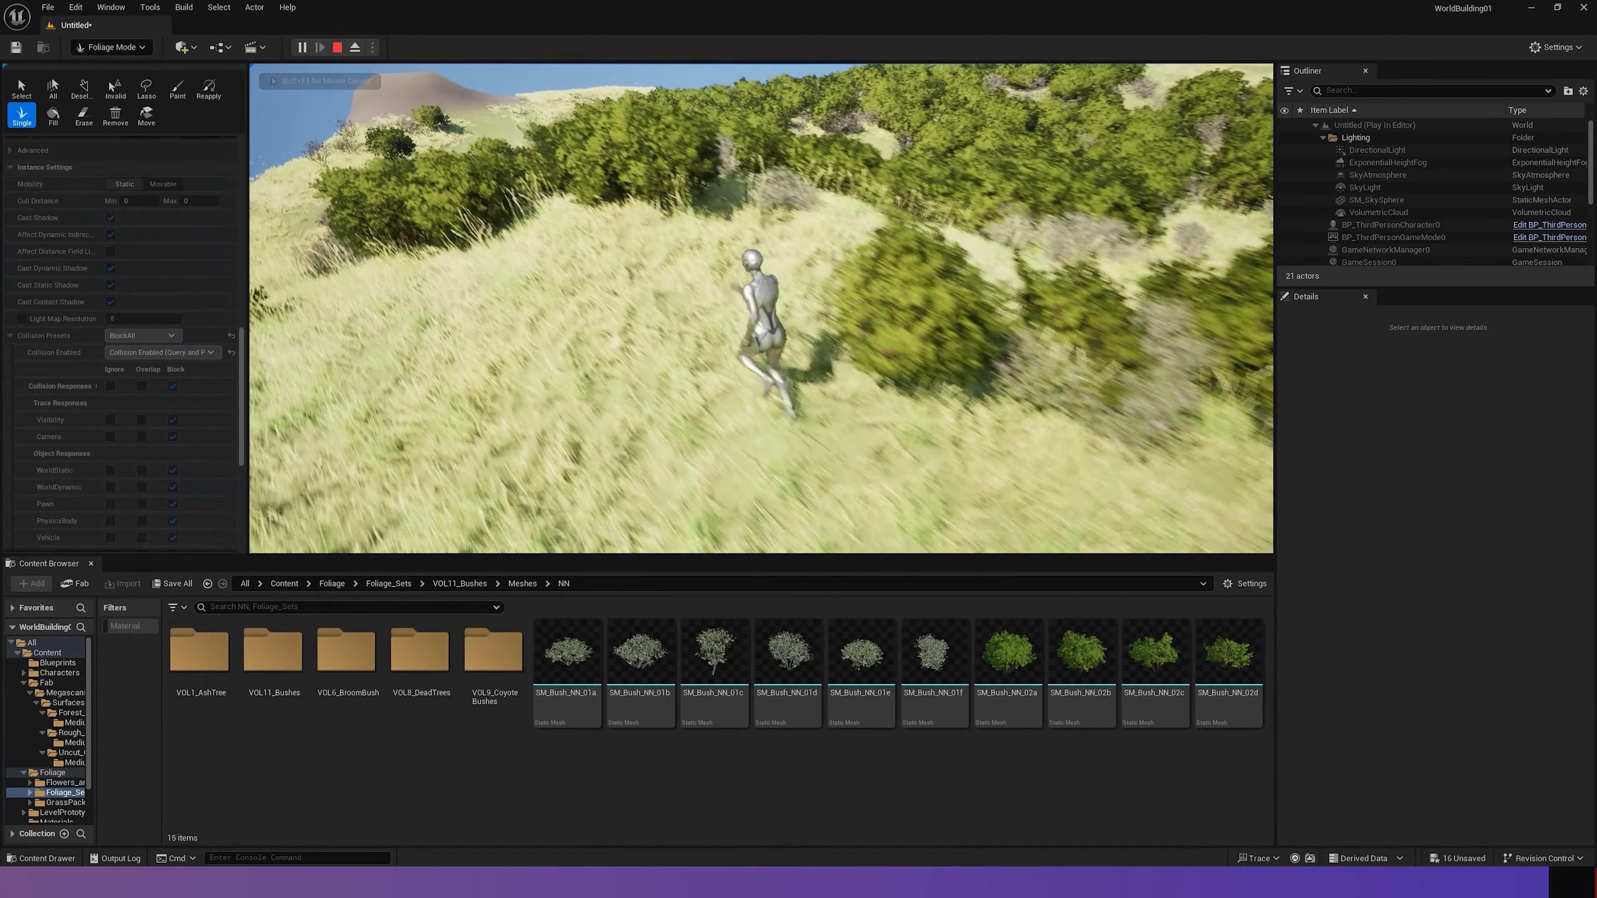
{"action": "key", "text": "w"}
{"action": "key", "text": "w"}
{"action": "key", "text": "space"}
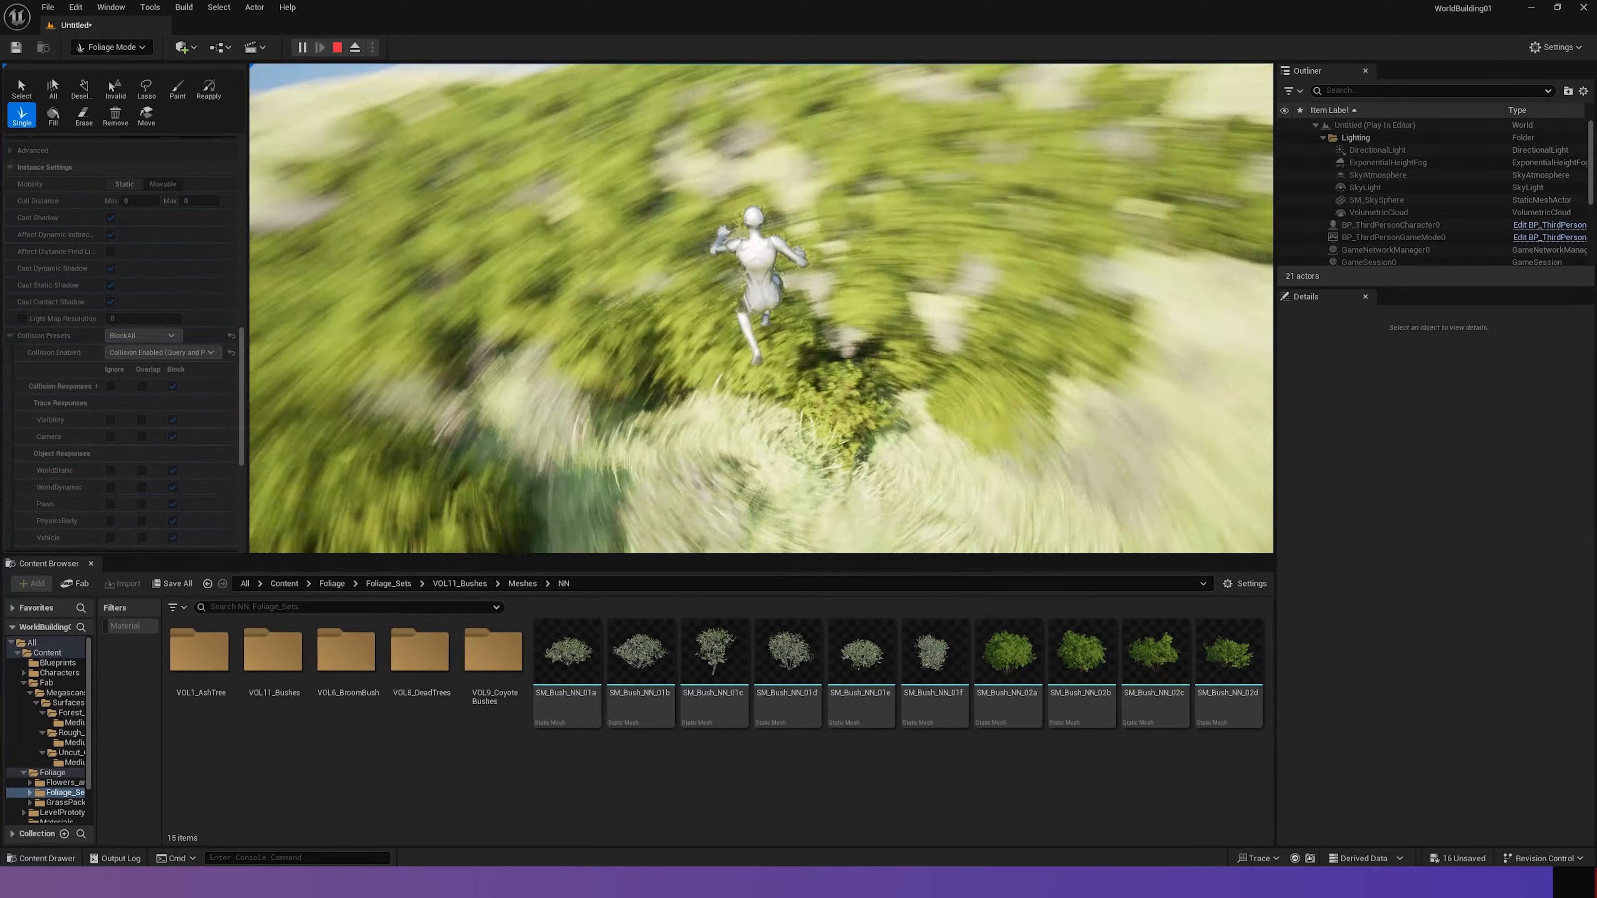
{"action": "key", "text": "w"}
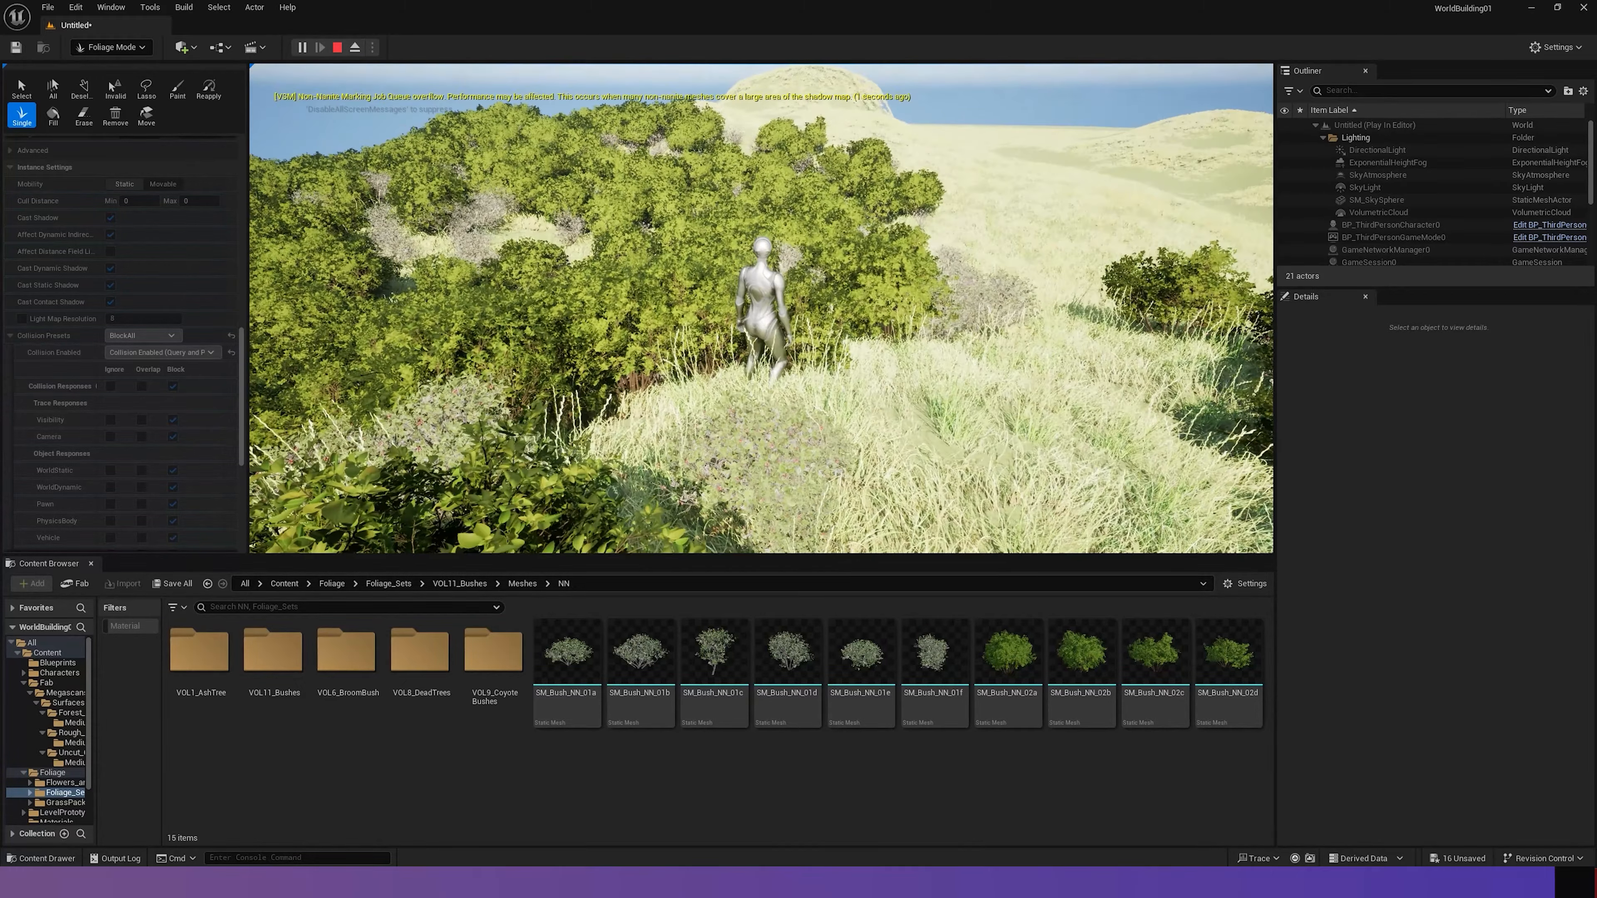
{"action": "key", "text": "w"}
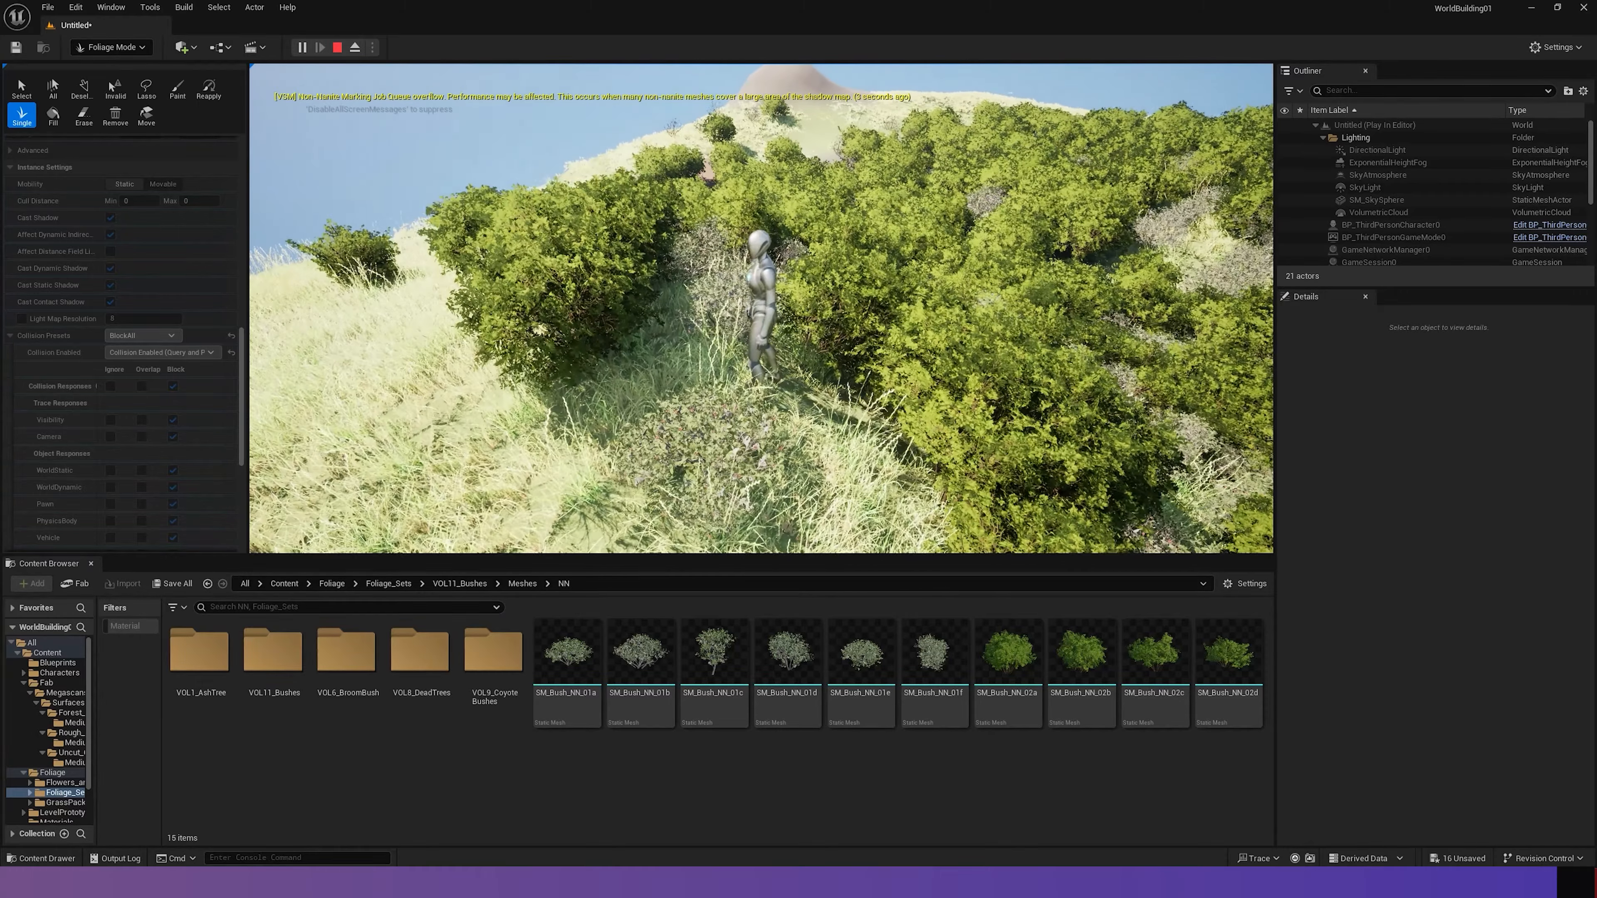
{"action": "key", "text": "w"}
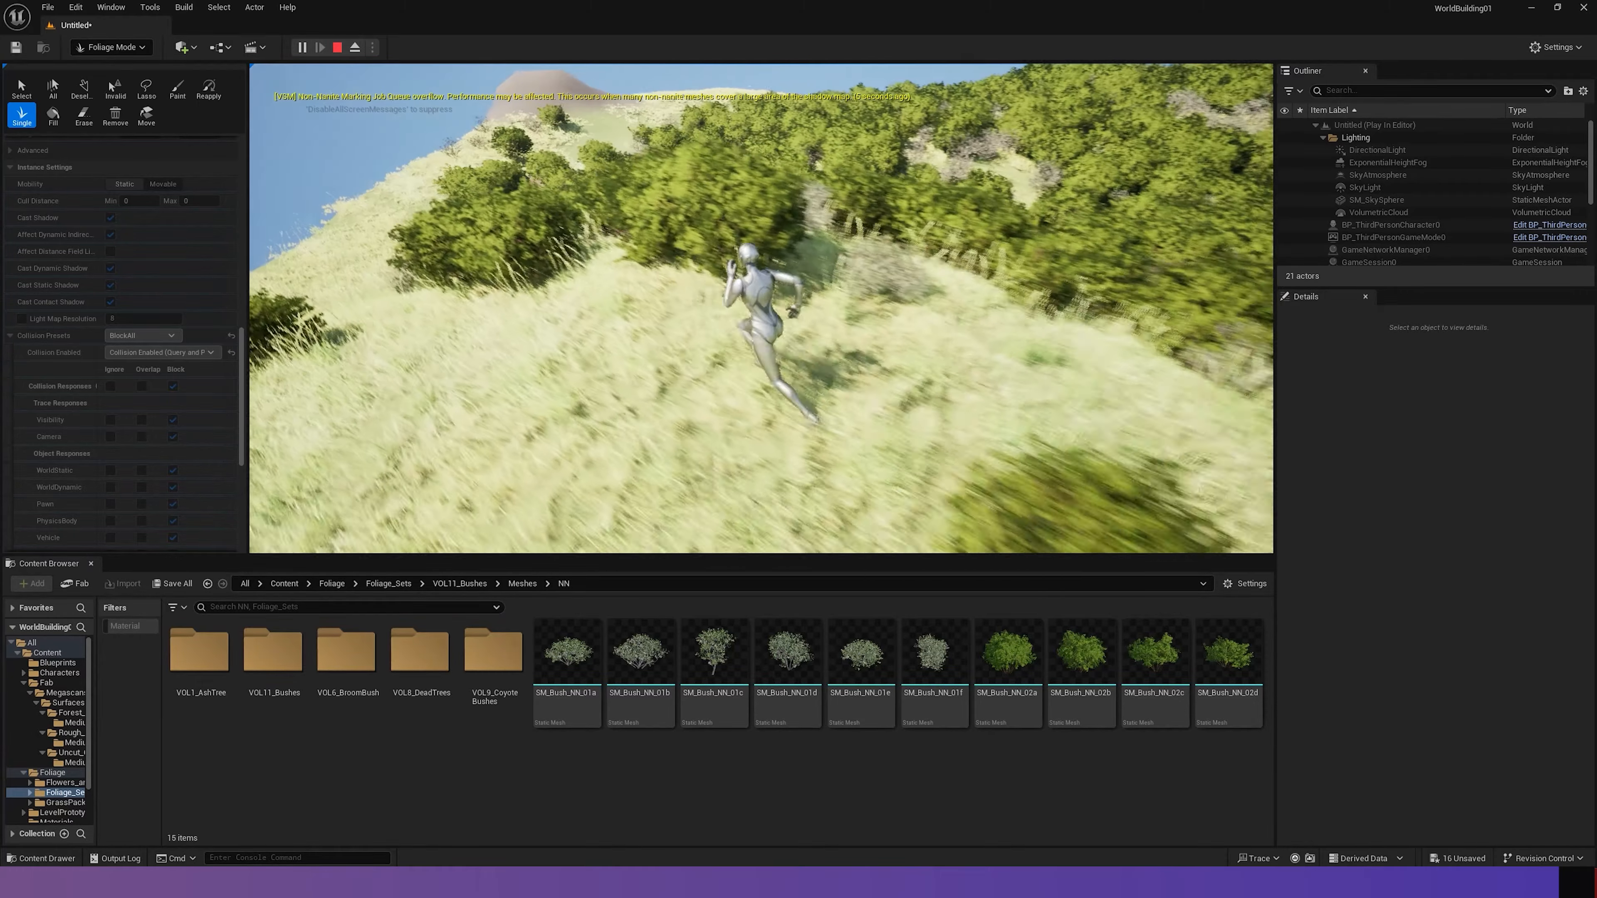
{"action": "key", "text": "w"}
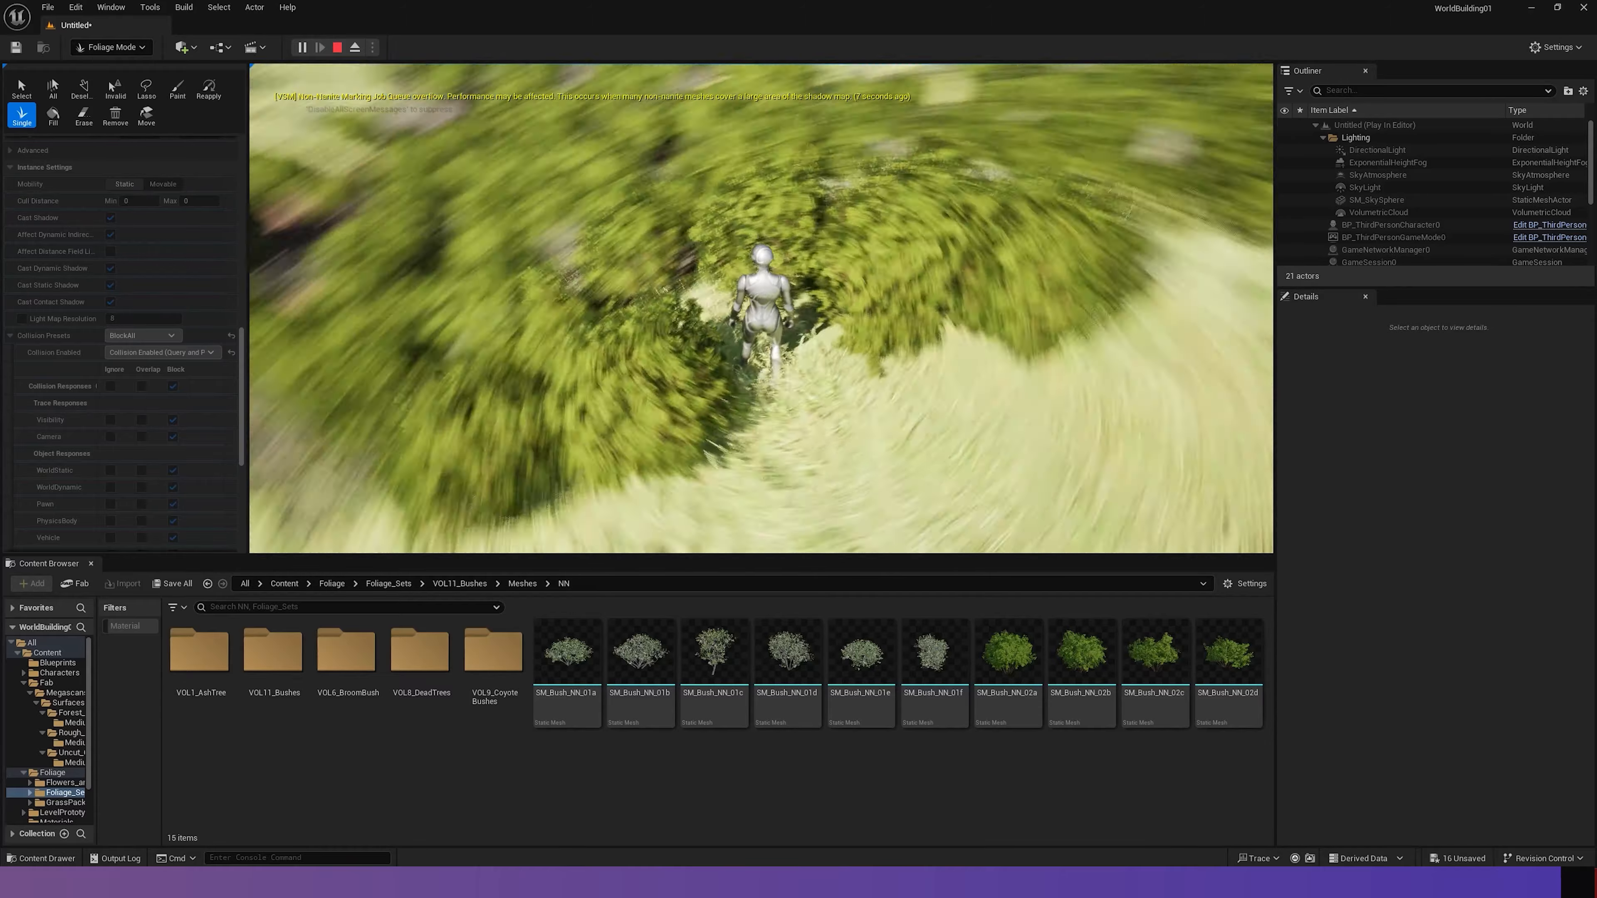
{"action": "key", "text": "w"}
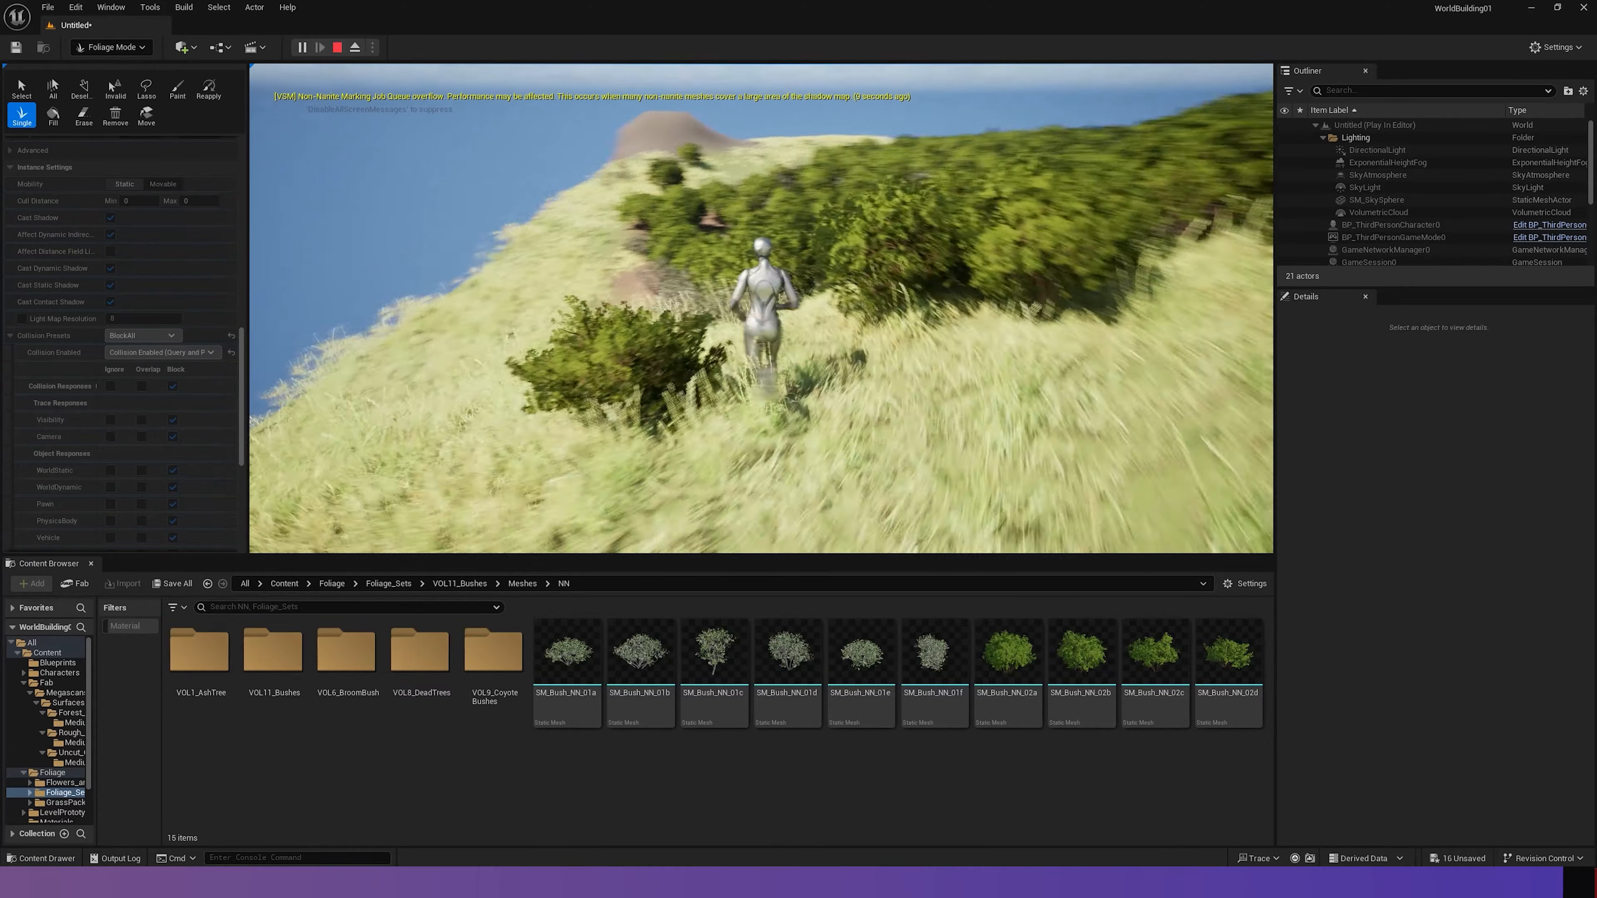
{"action": "key", "text": "w"}
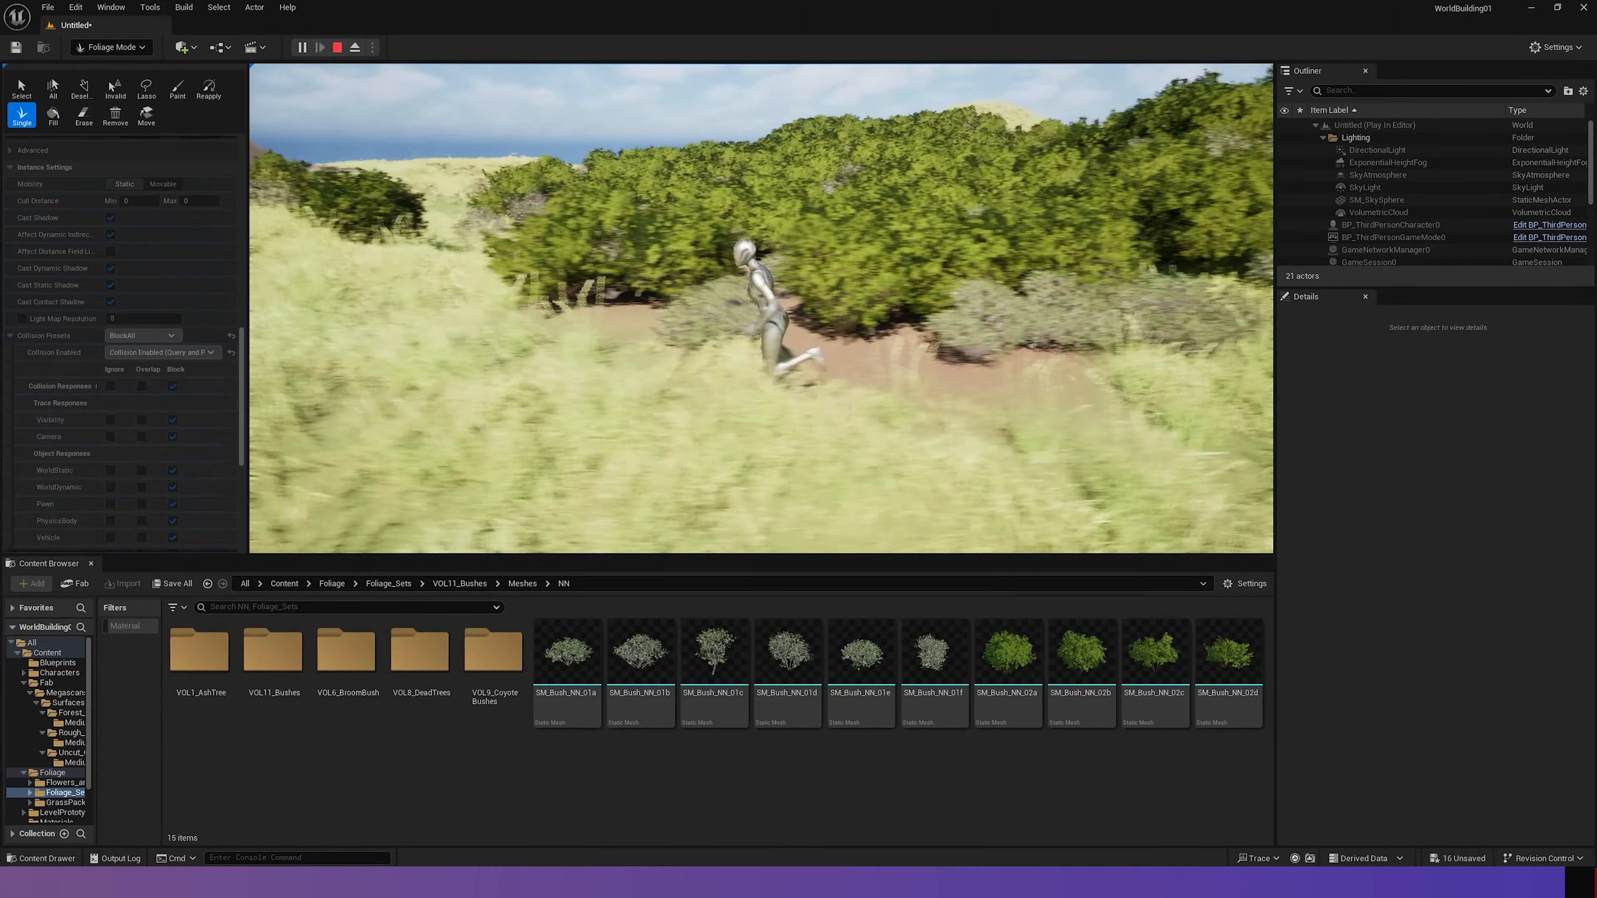
{"action": "key", "text": "w"}
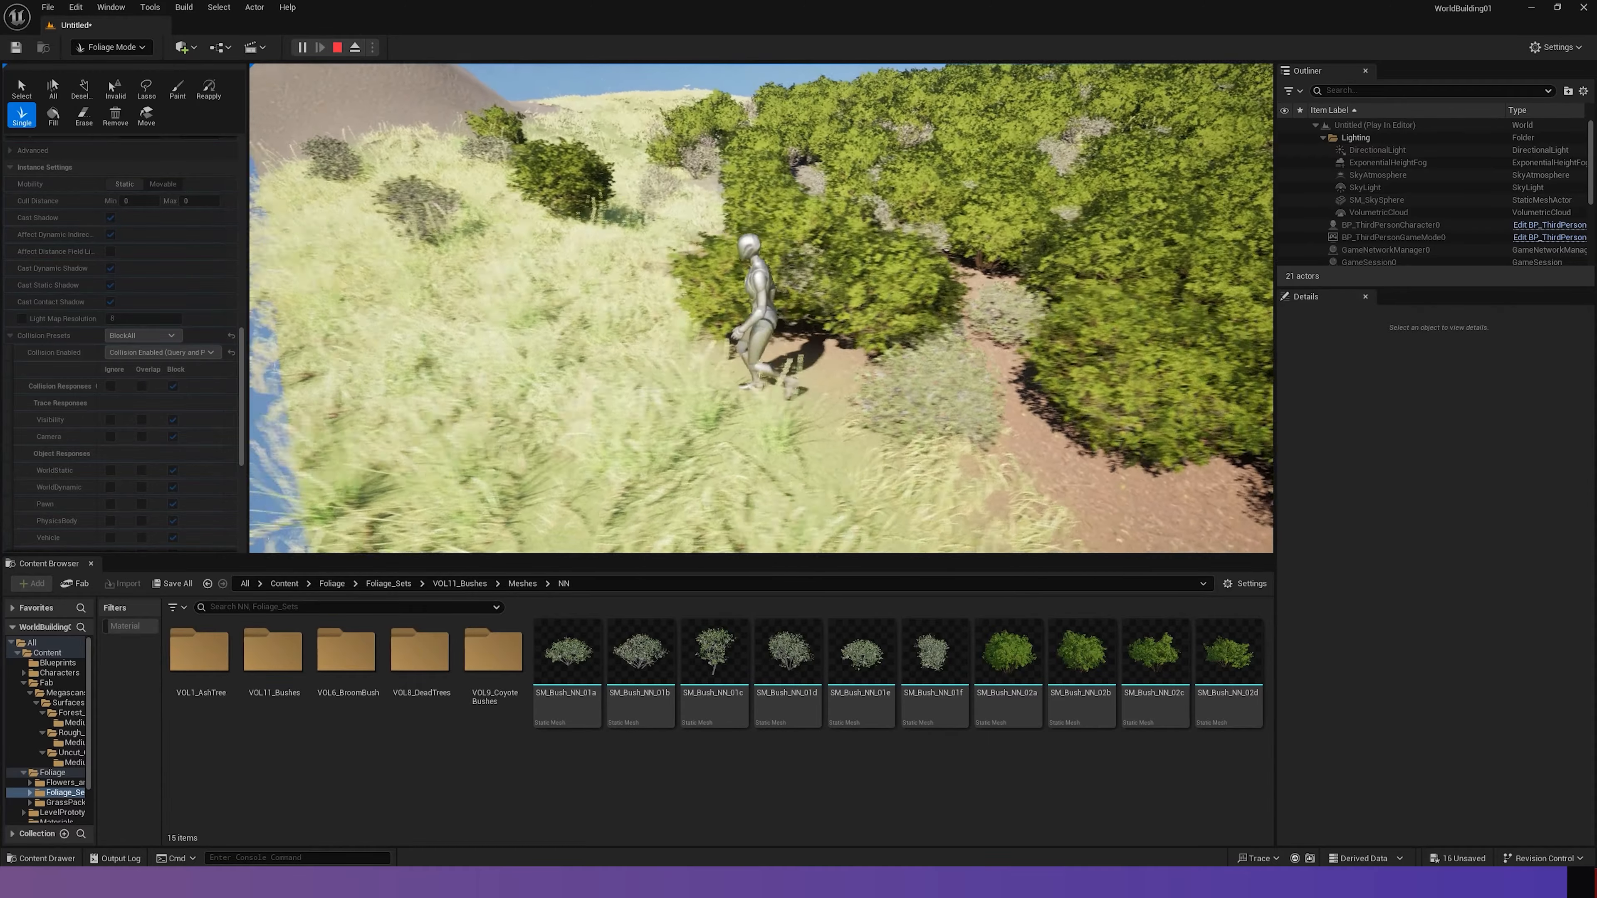
{"action": "key", "text": "w"}
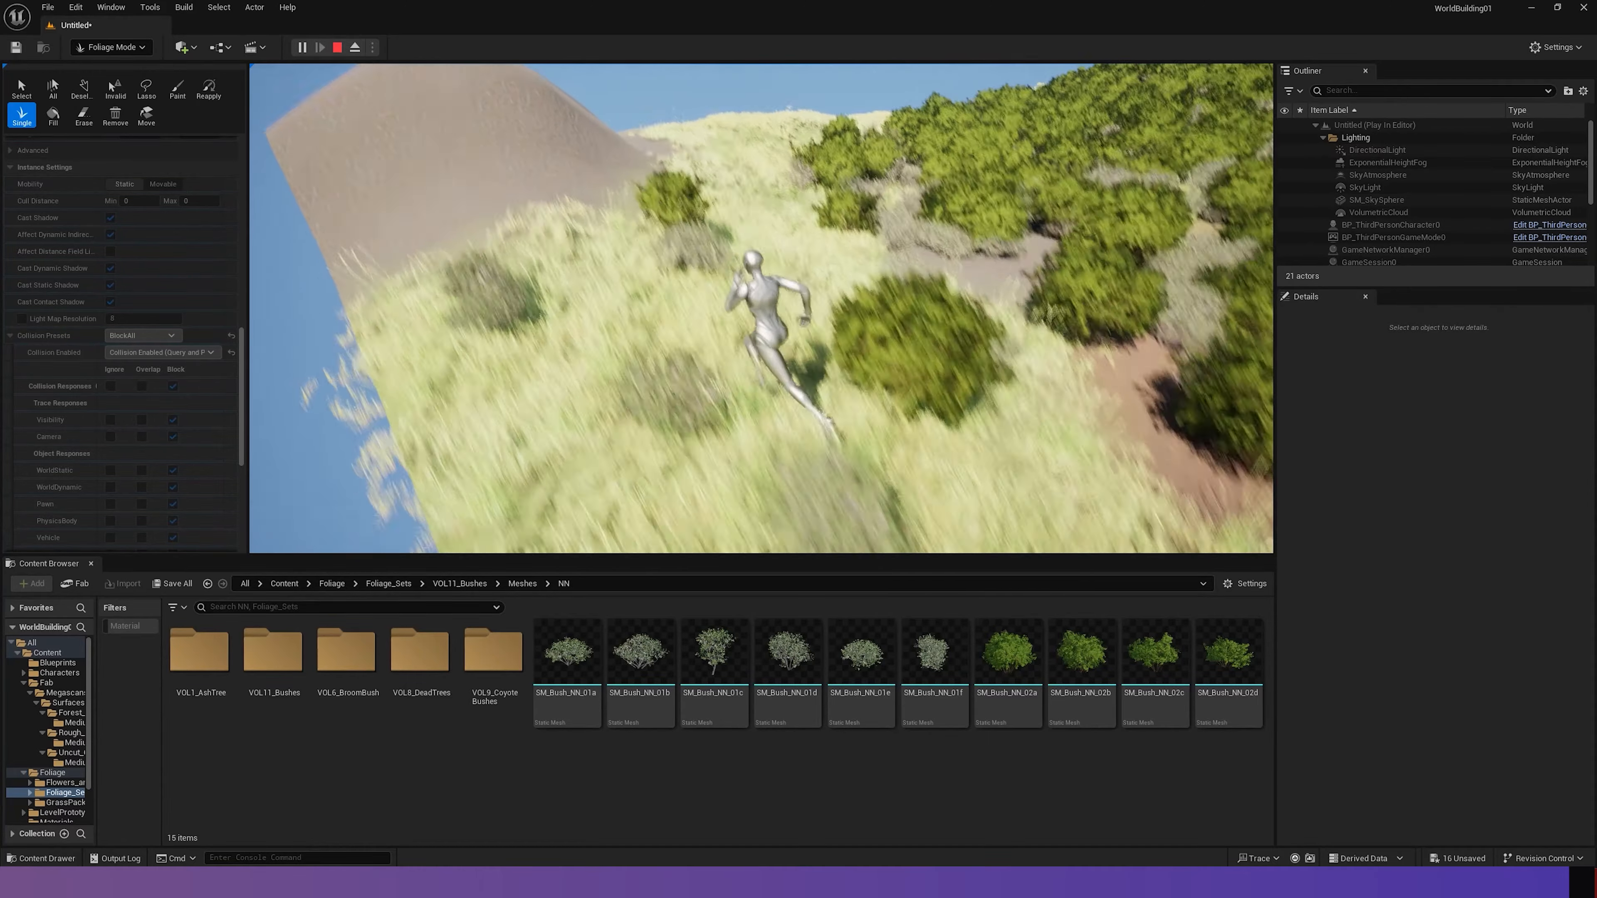
{"action": "key", "text": "w"}
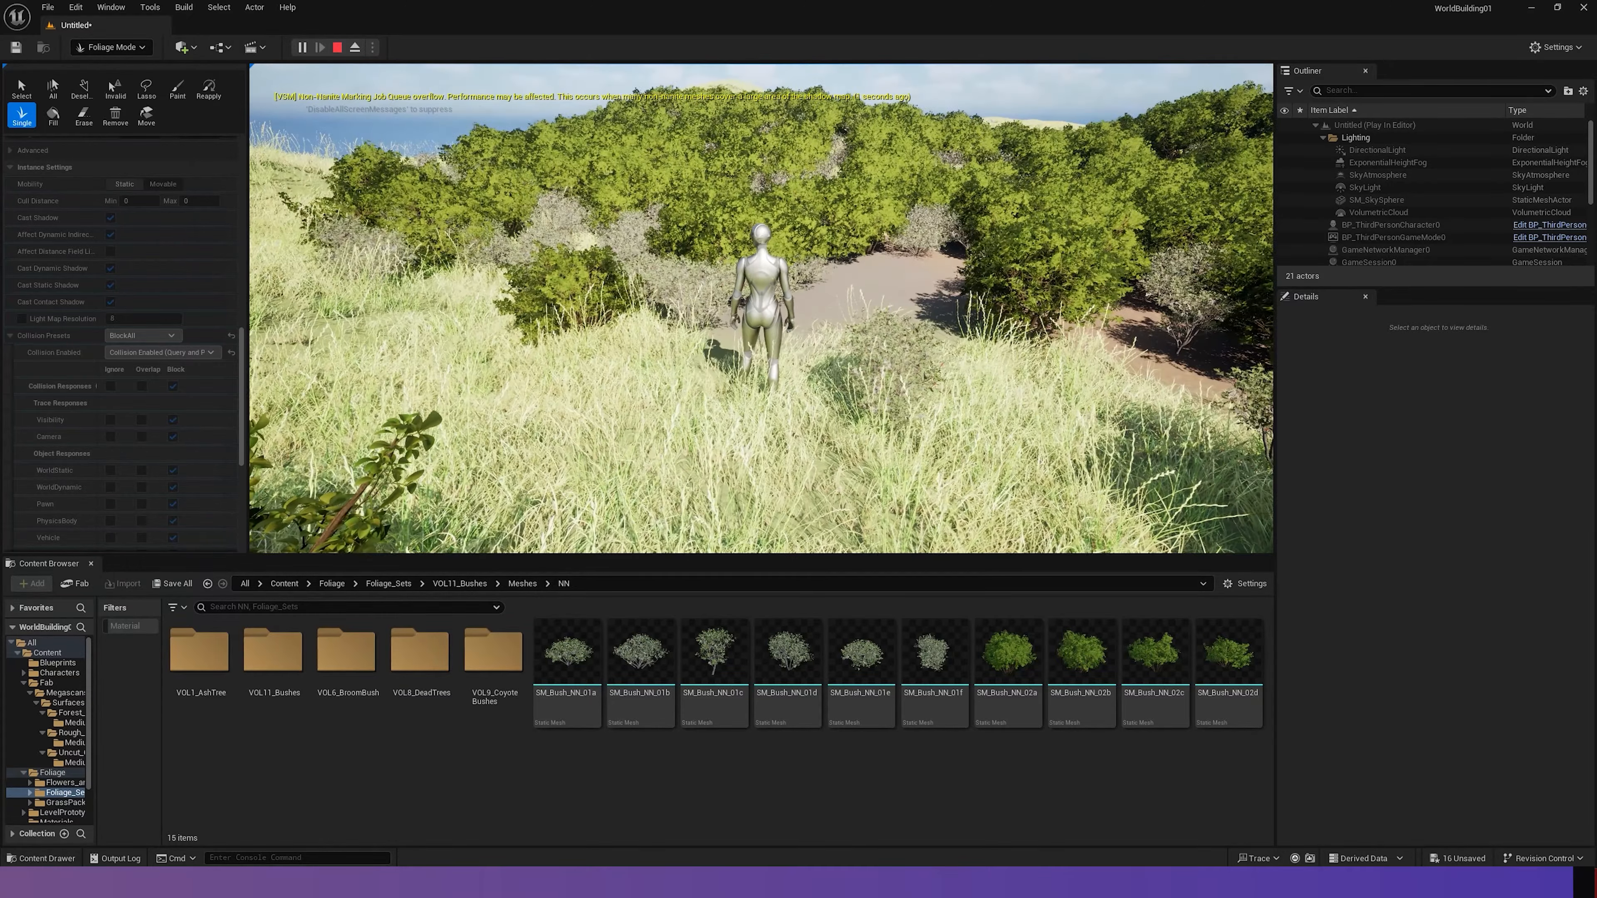
{"action": "key", "text": "Escape"}
{"action": "right_click_drag", "start_coordinate": [760, 308], "coordinate": [795, 395]}
{"action": "key", "text": "s"}
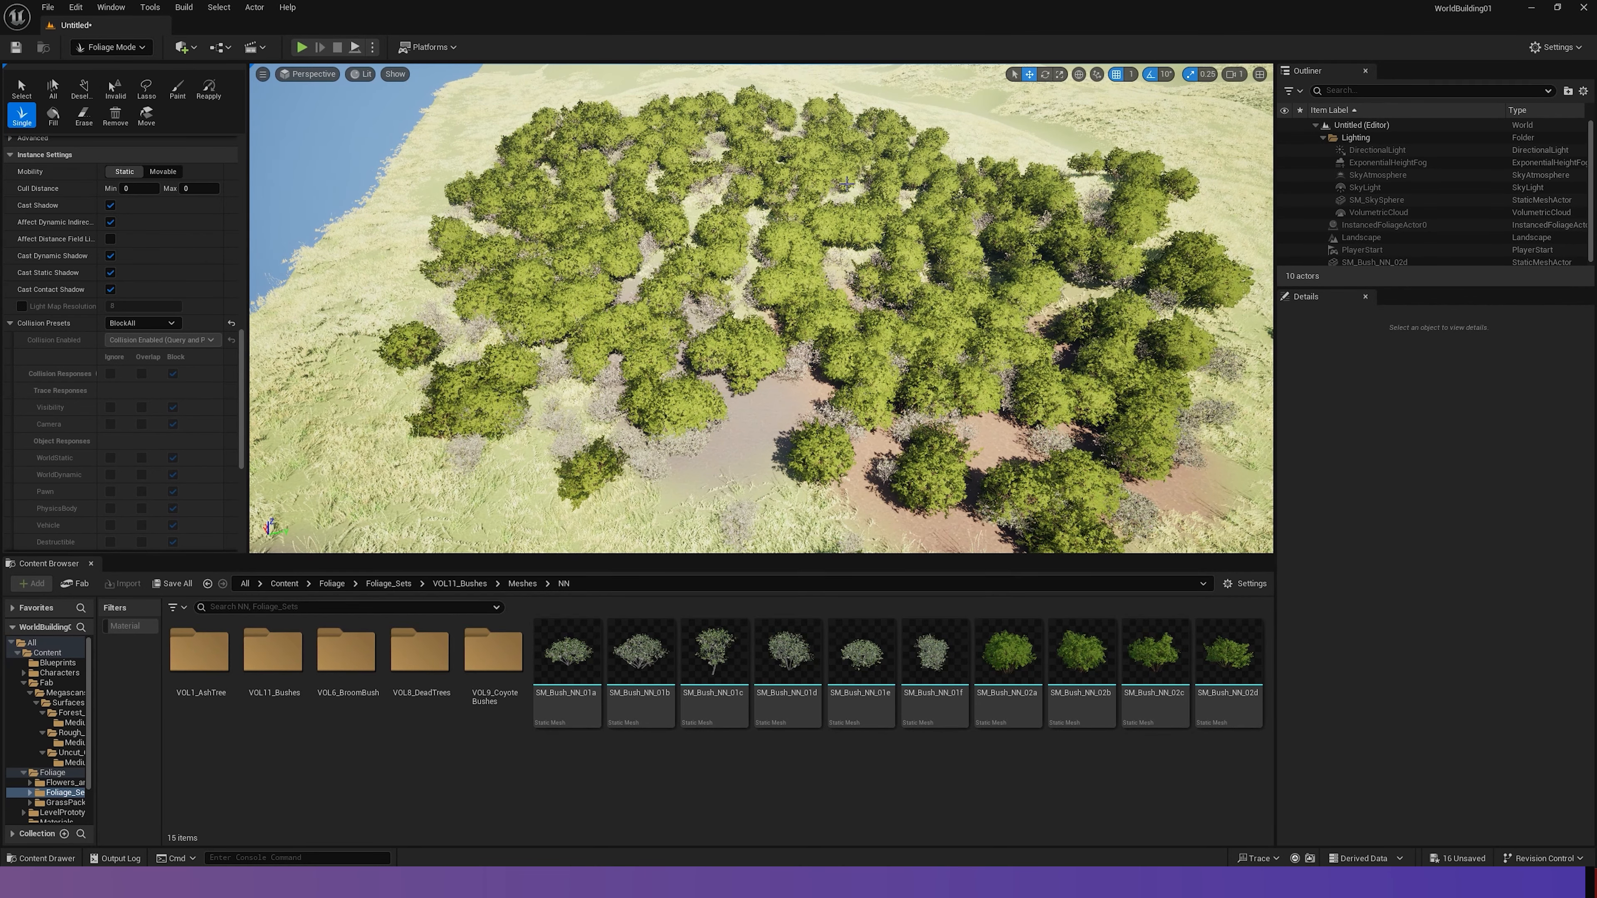
{"action": "mouse_move", "coordinate": [867, 125]}
{"action": "right_mouse_down"}
{"action": "mouse_move", "coordinate": [905, 142]}
{"action": "mouse_move", "coordinate": [884, 135]}
{"action": "mouse_move", "coordinate": [881, 157]}
{"action": "mouse_move", "coordinate": [871, 114]}
{"action": "right_mouse_up"}
{"action": "key", "text": "w"}
{"action": "mouse_move", "coordinate": [851, 205]}
{"action": "right_mouse_down"}
{"action": "mouse_move", "coordinate": [861, 141]}
{"action": "mouse_move", "coordinate": [843, 157]}
{"action": "mouse_move", "coordinate": [845, 198]}
{"action": "right_mouse_up"}
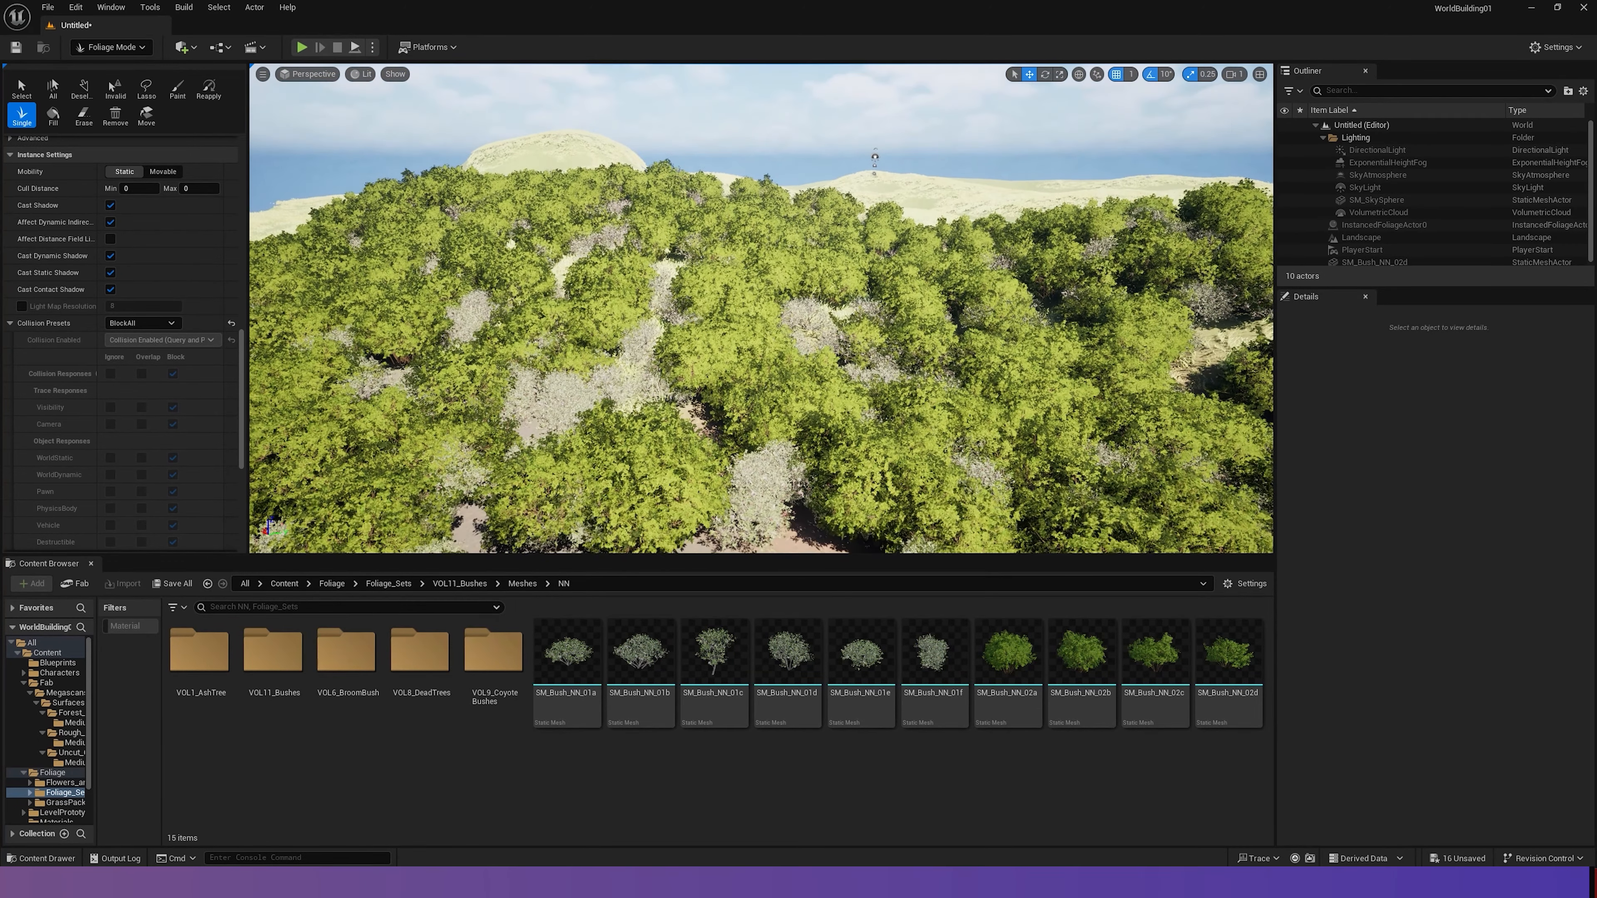